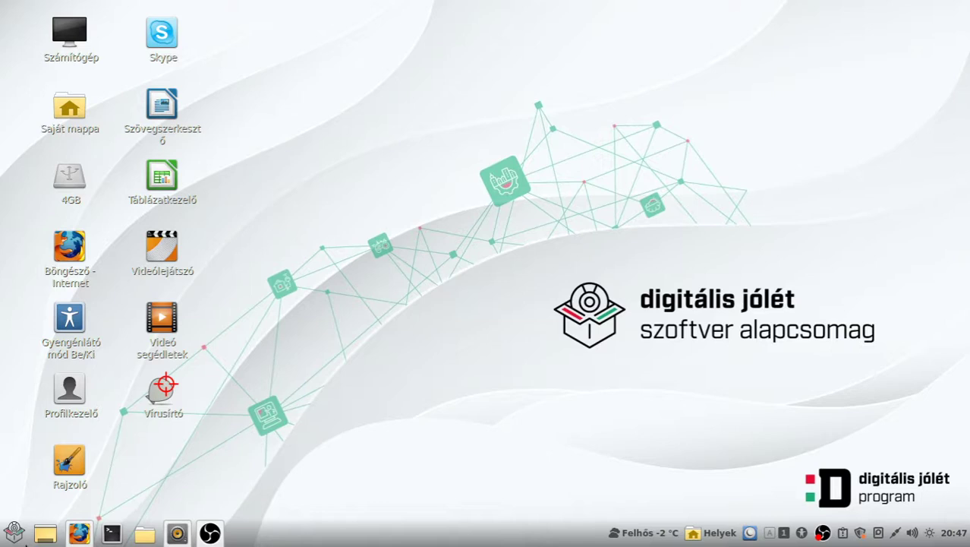
Open the Firefox browser in a maximised window and look through the Digitális Jólét Szoftver Alapcsomag home page.
left_click(78, 533)
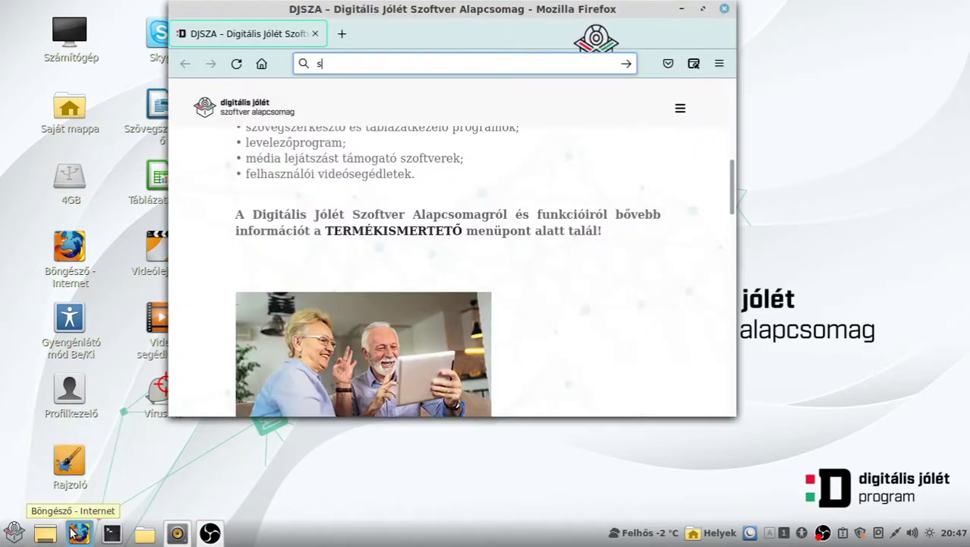
left_click(700, 10)
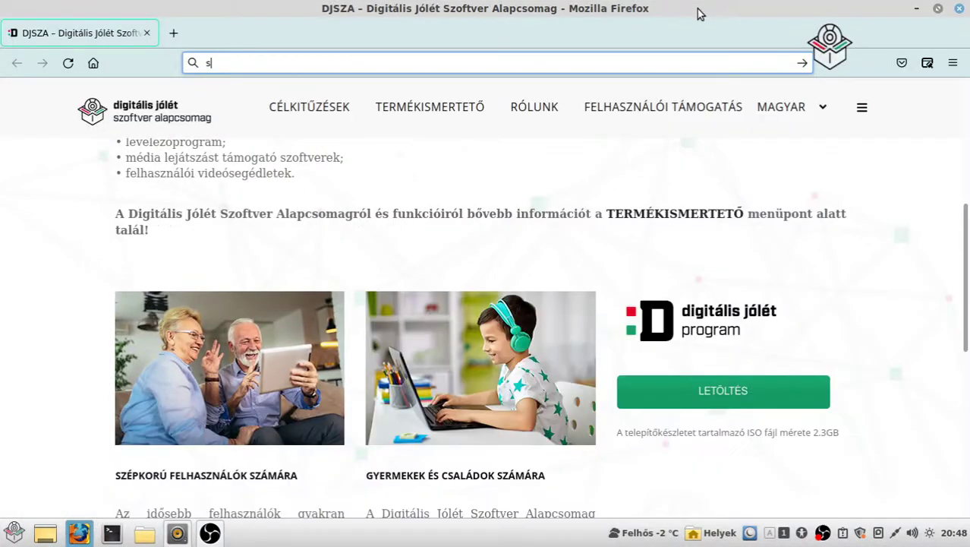
scroll(192, 457, "down", 10)
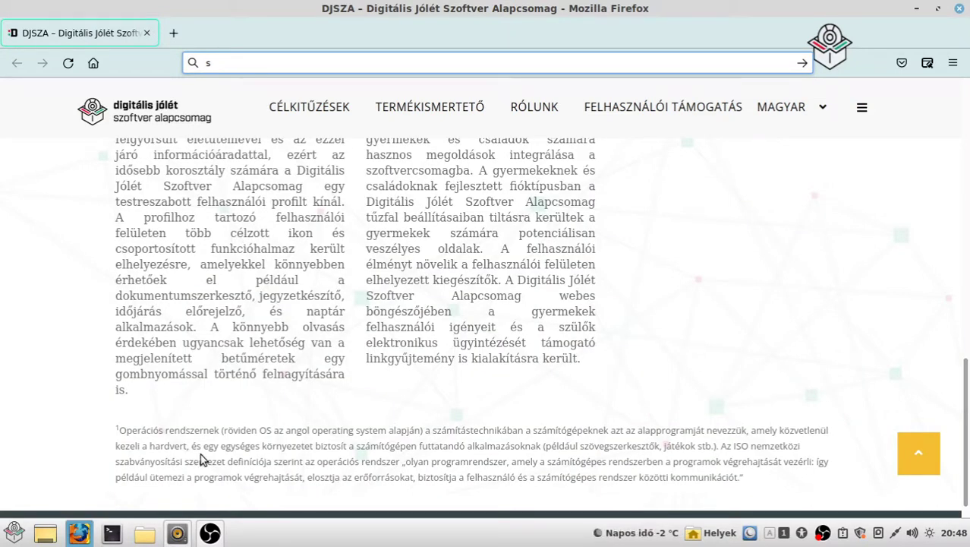
scroll(202, 454, "up", 4)
scroll(213, 451, "up", 4)
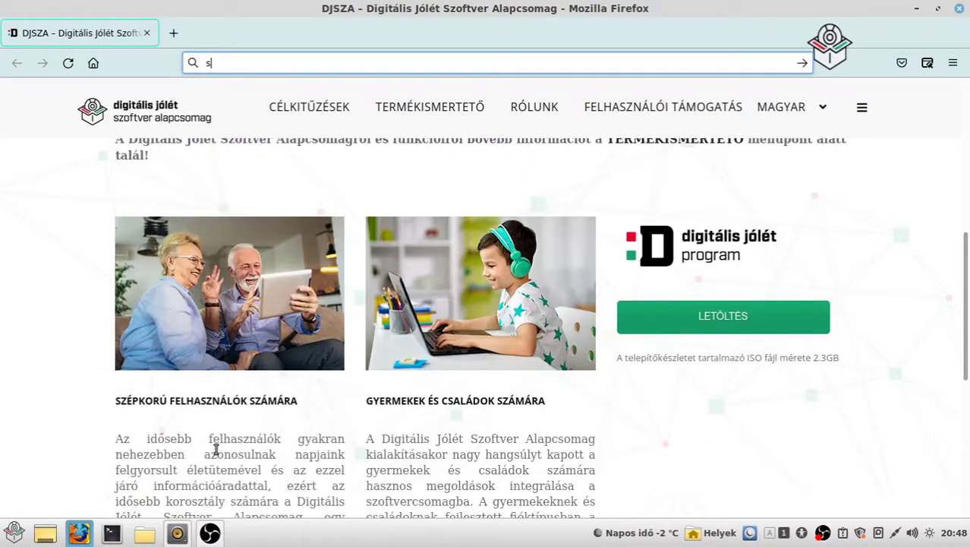
scroll(253, 438, "down", 1)
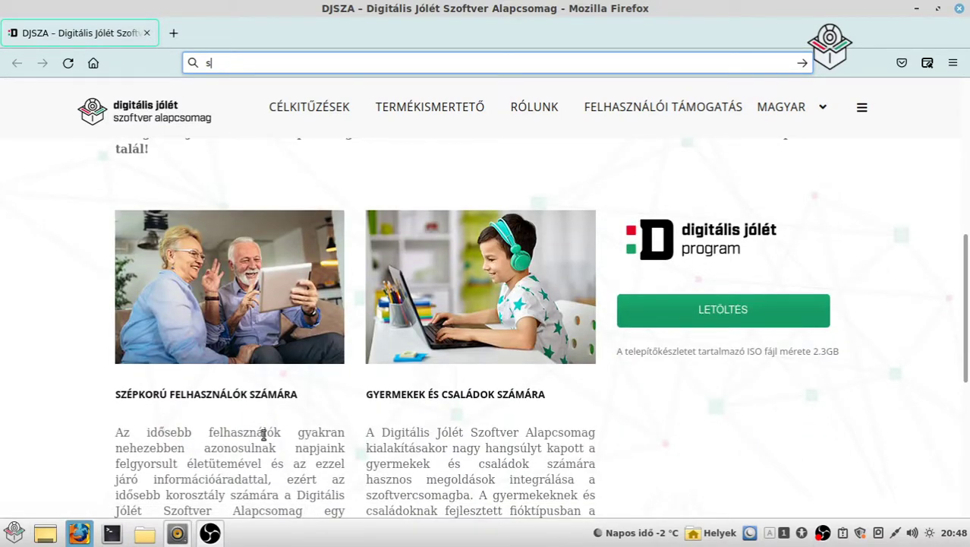
Open the browser settings and look through the Általános options.
left_click(953, 62)
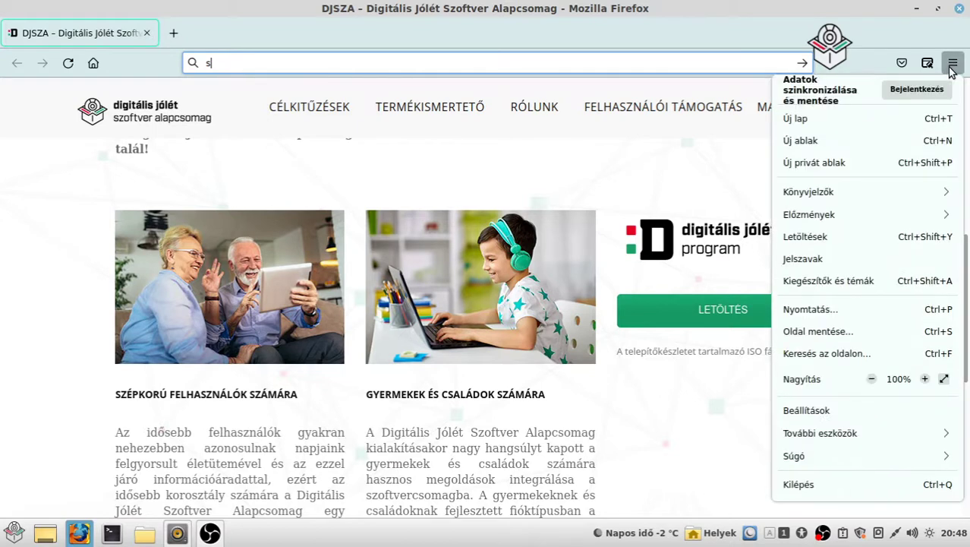
left_click(851, 416)
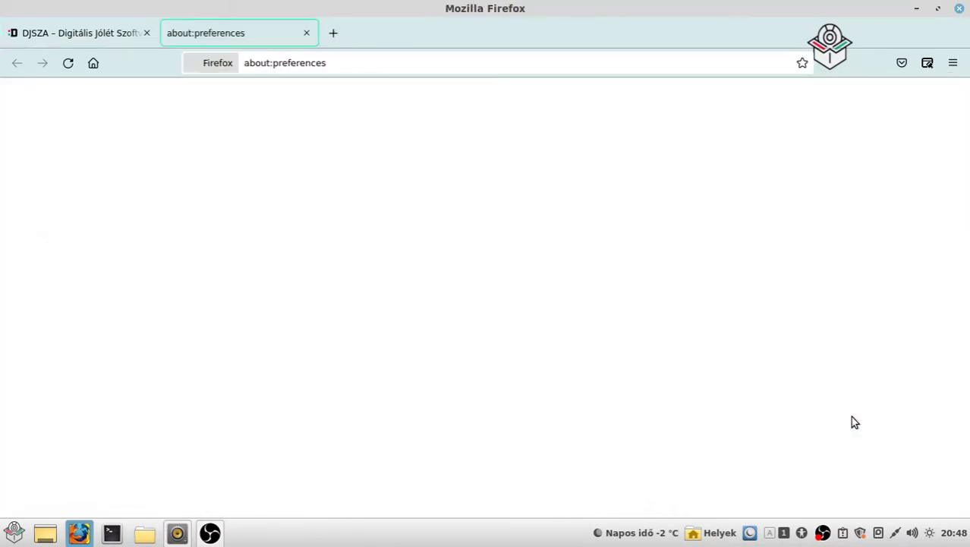
left_click(210, 533)
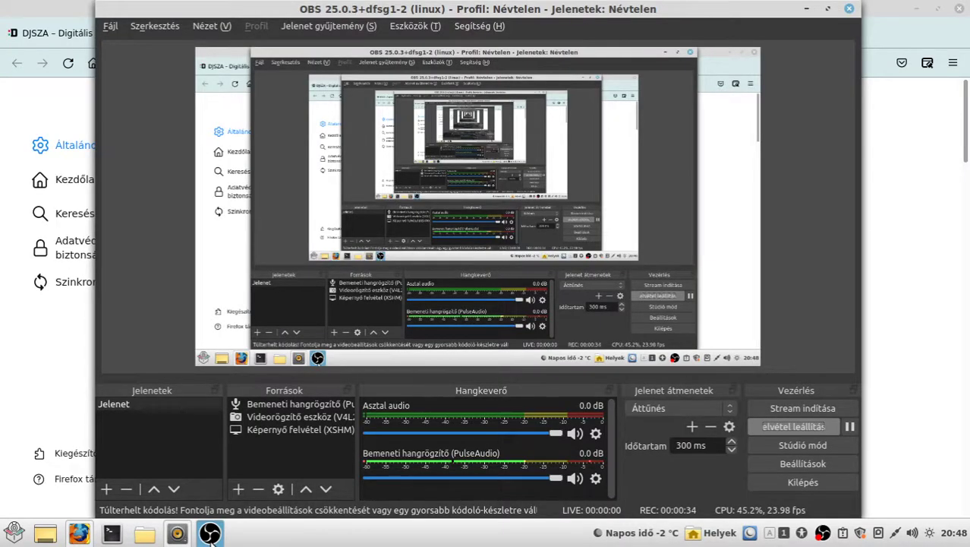
left_click(210, 534)
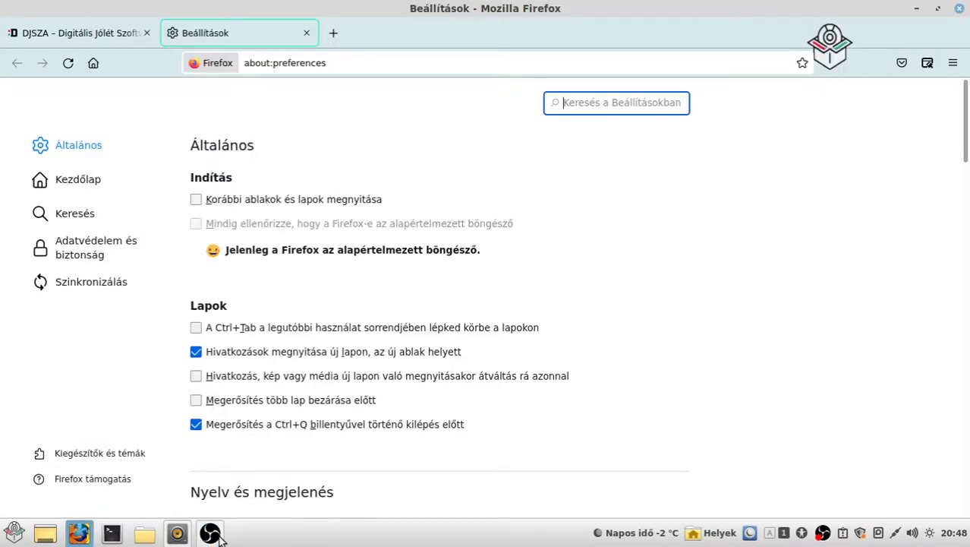
scroll(235, 273, "down", 5)
scroll(235, 269, "up", 4)
scroll(248, 271, "down", 5)
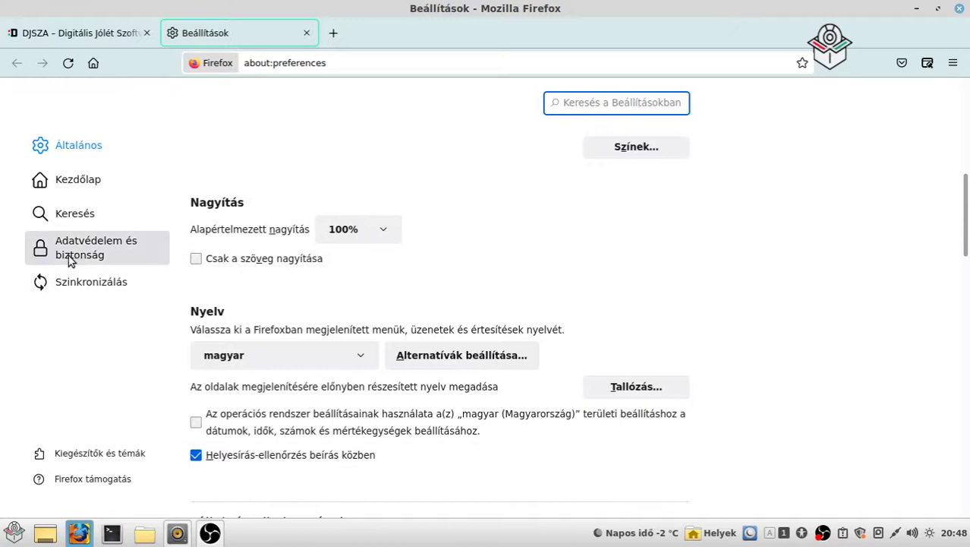
In the Adatvédelem és biztonság settings, set the browser's history handling to "Nem jegyzi meg az előzményeket".
left_click(71, 258)
scroll(420, 247, "down", 10)
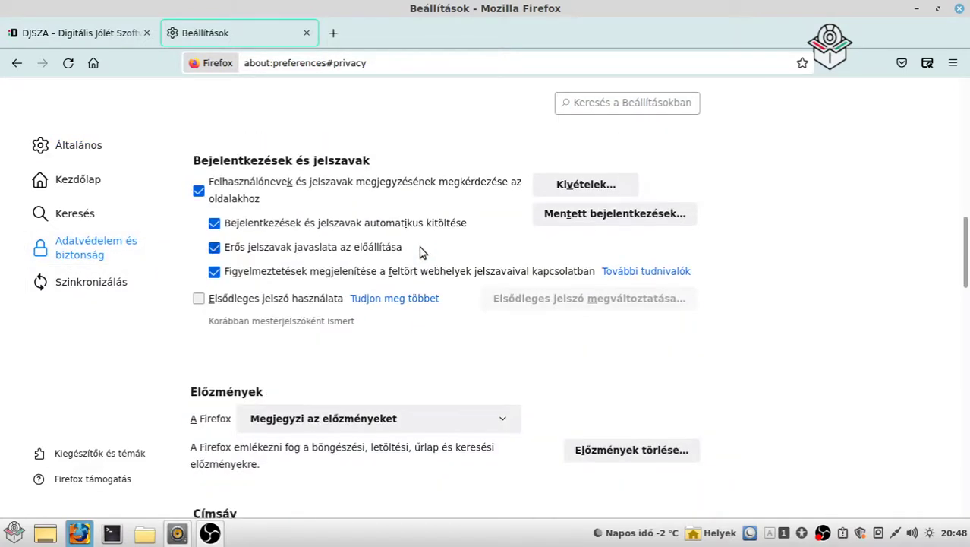
scroll(420, 251, "down", 5)
scroll(420, 251, "up", 3)
left_click(439, 279)
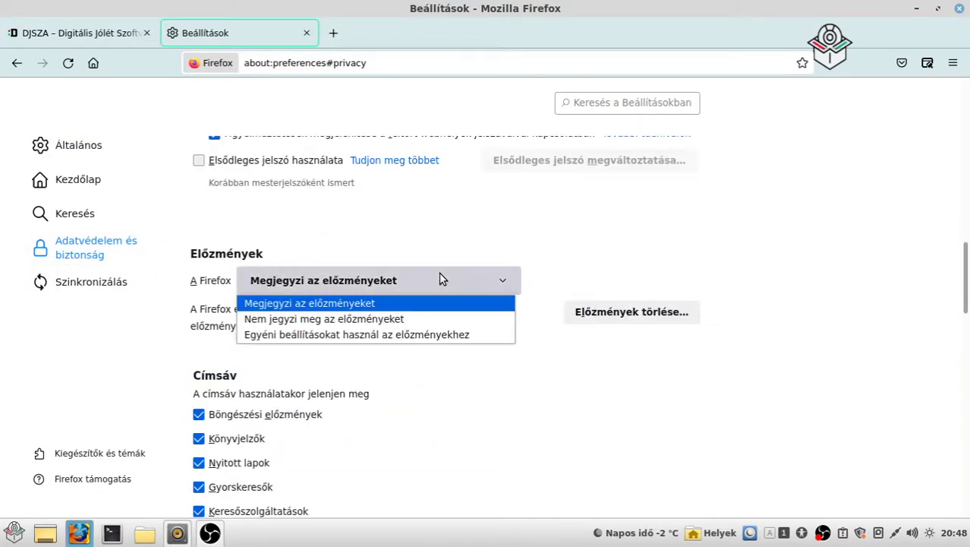
left_click(411, 319)
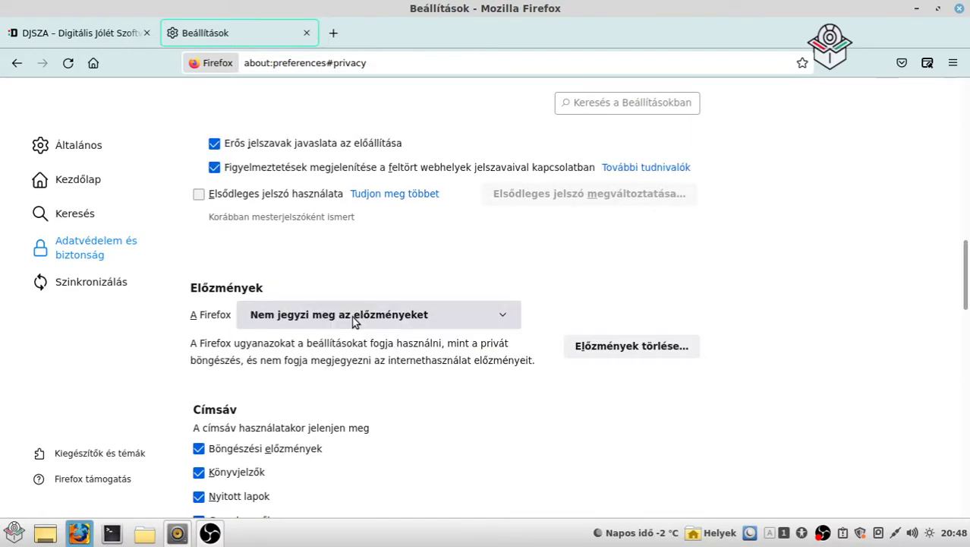
left_click(584, 302)
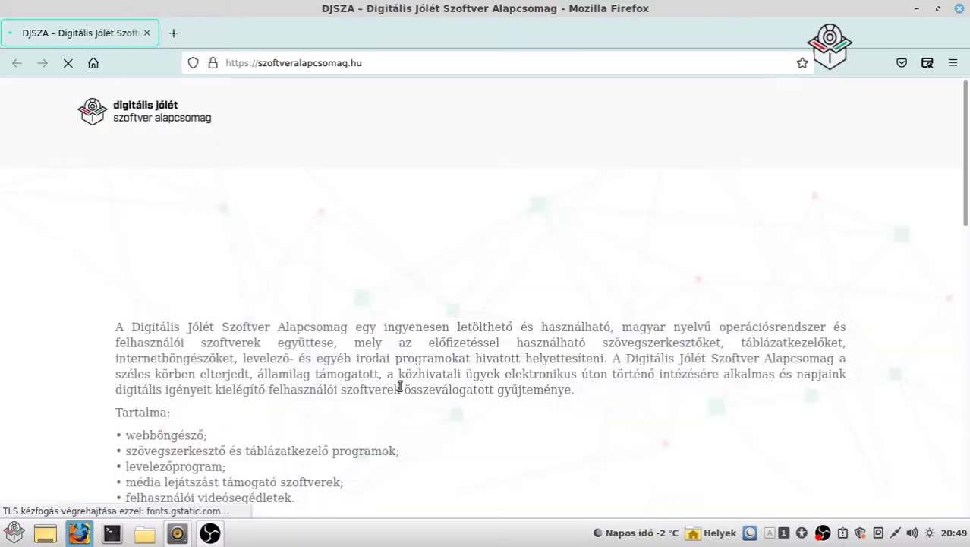
Browse the home page of szoftveralapcsomag.hu and its Felhasználói támogatás and Termékismertető pages.
scroll(399, 385, "down", 10)
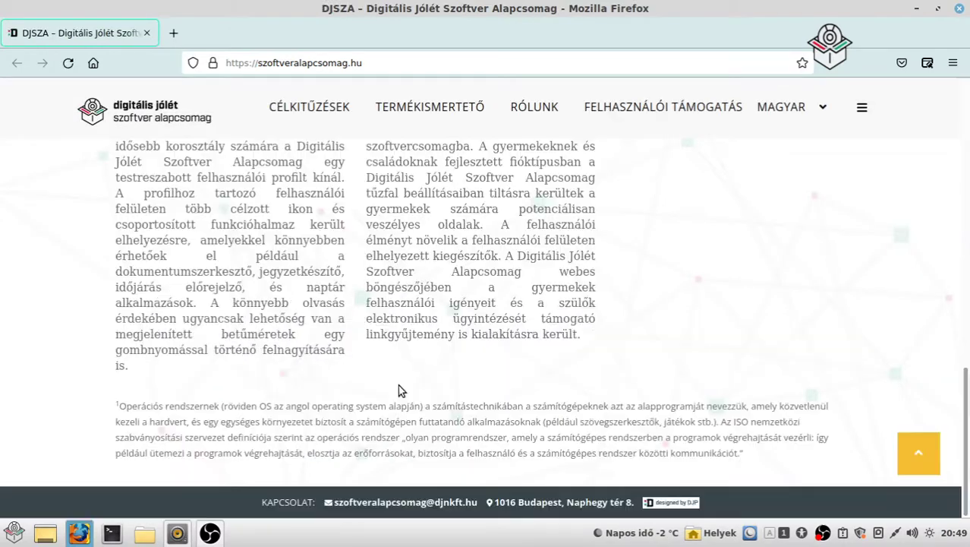
scroll(397, 384, "up", 7)
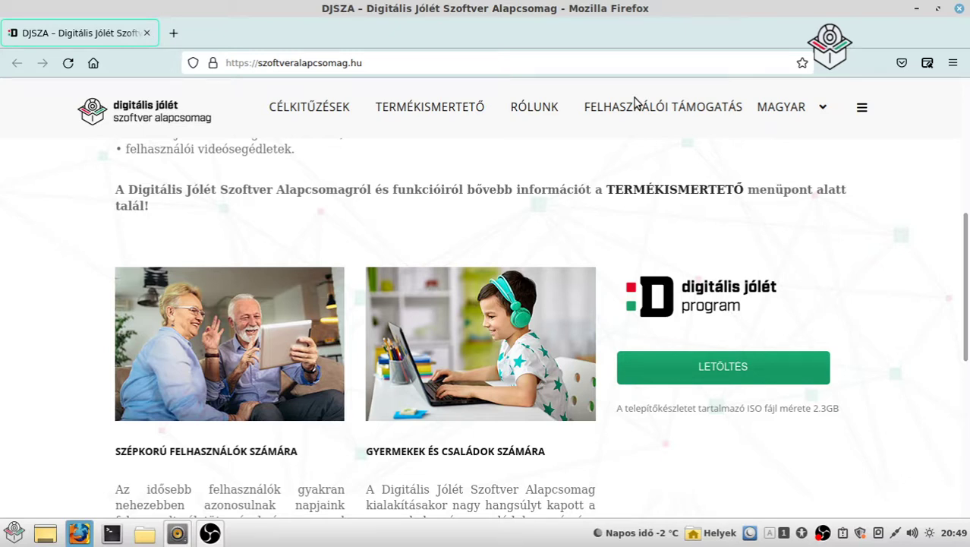
left_click(636, 106)
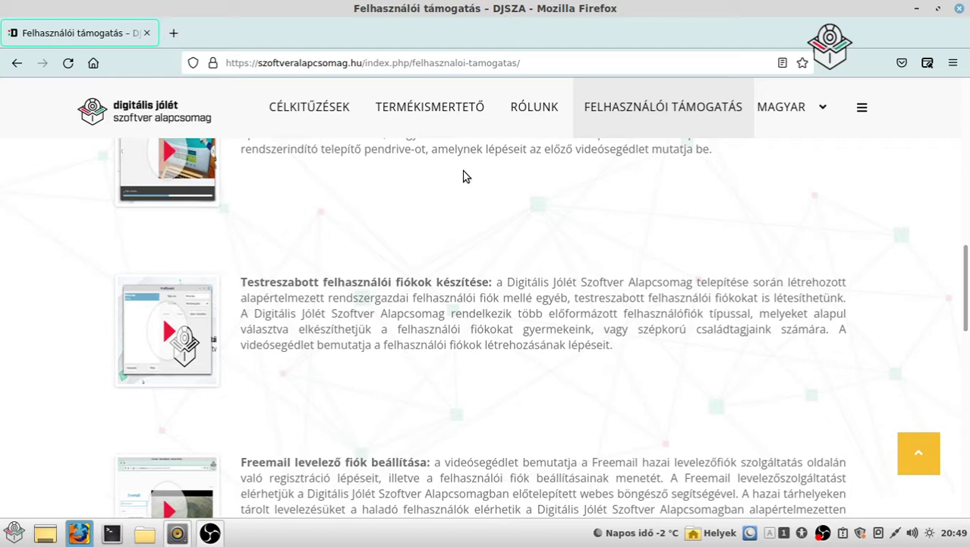
left_click(437, 113)
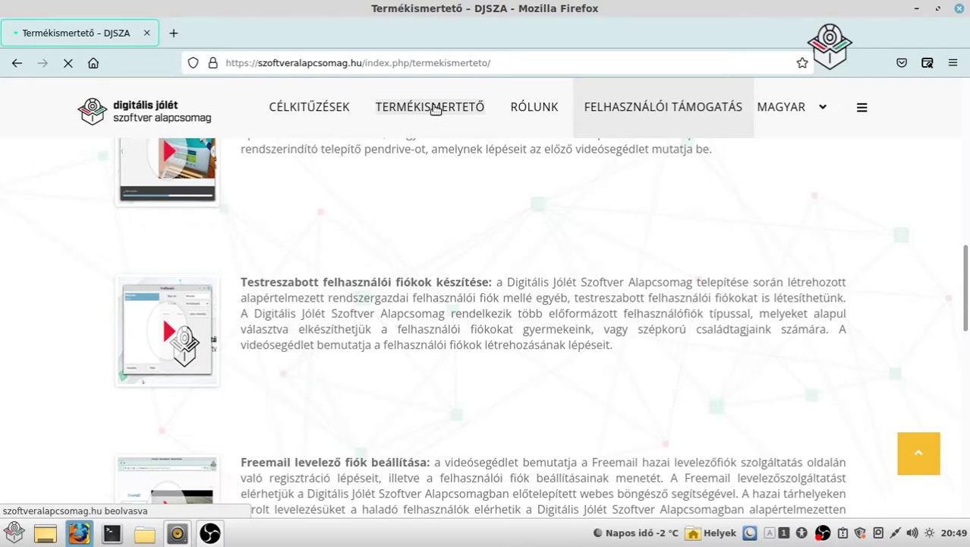
scroll(519, 351, "down", 10)
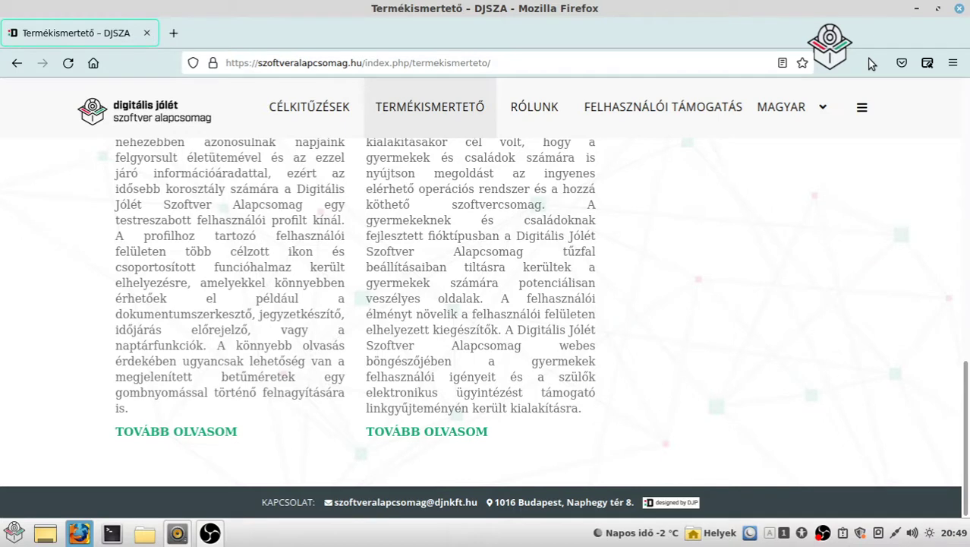
Open a new tab and expand the Hasznos oldalak / Segítő videók and Szórakozás, művelődés folders of the Könyvjelzők menü.
left_click(173, 34)
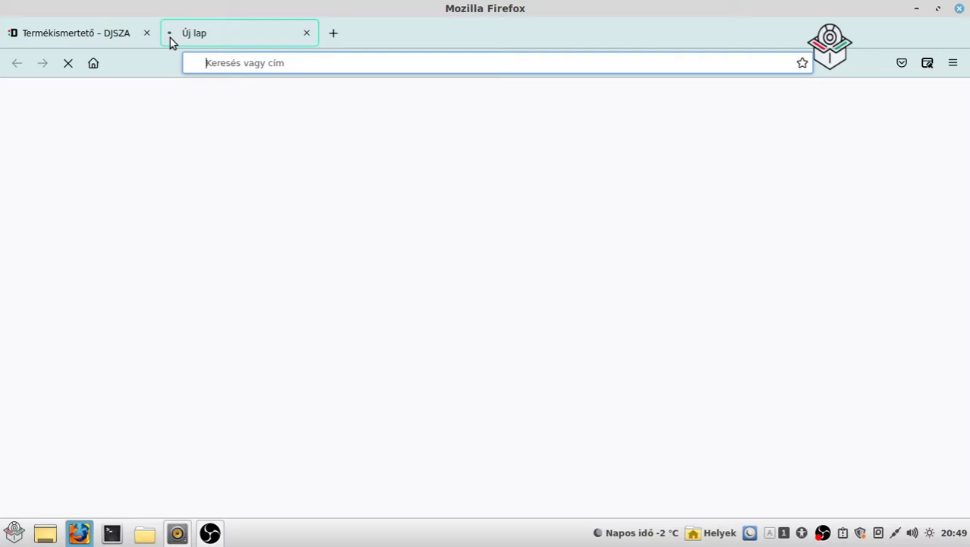
left_click(110, 170)
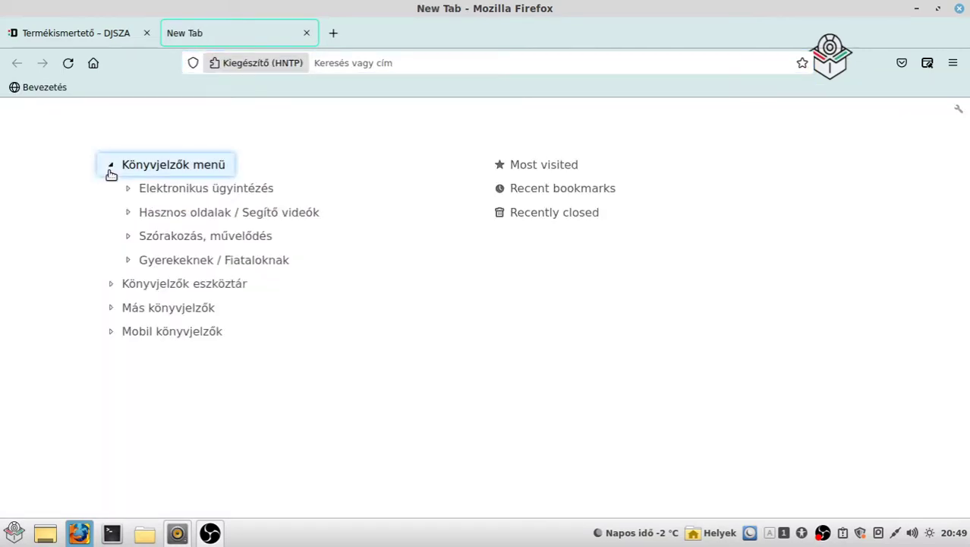
left_click(197, 217)
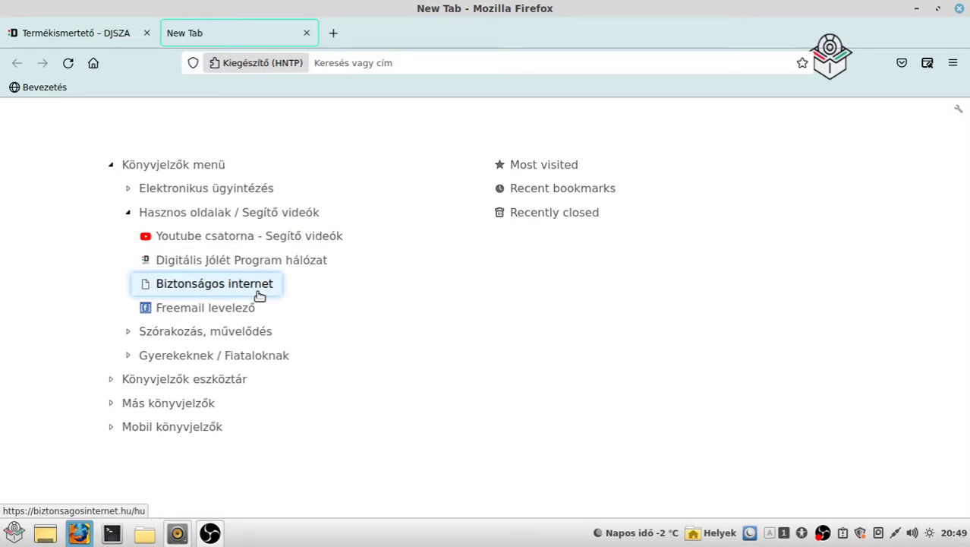
left_click(228, 331)
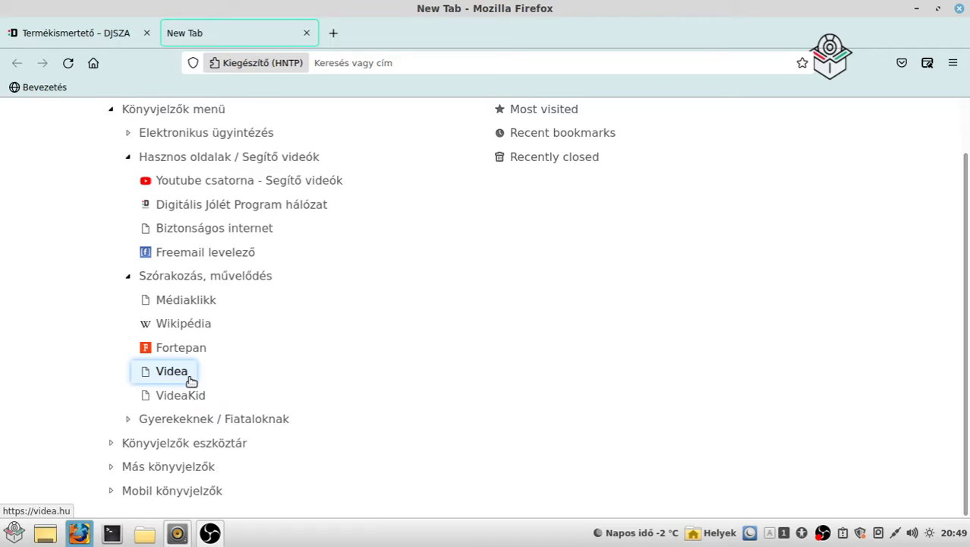
Expand Gyerekeknek / Fiataloknak down to the Film folder of the 15+ év felett group and review its bookmarks.
left_click(148, 419)
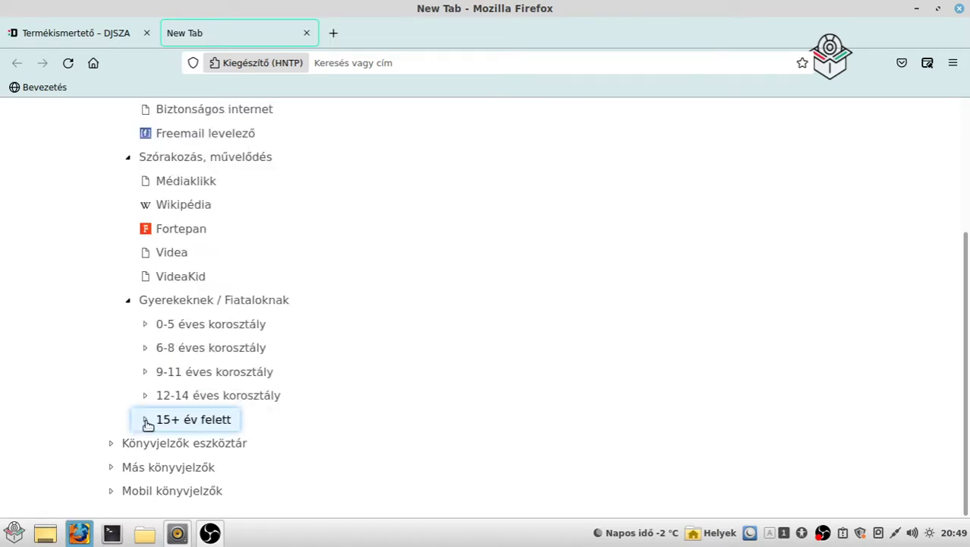
left_click(148, 422)
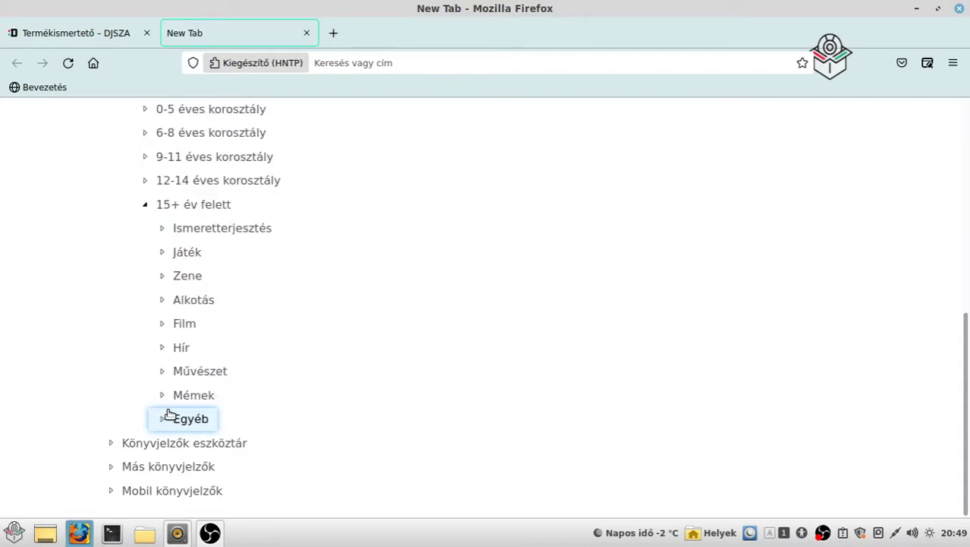
left_click(184, 324)
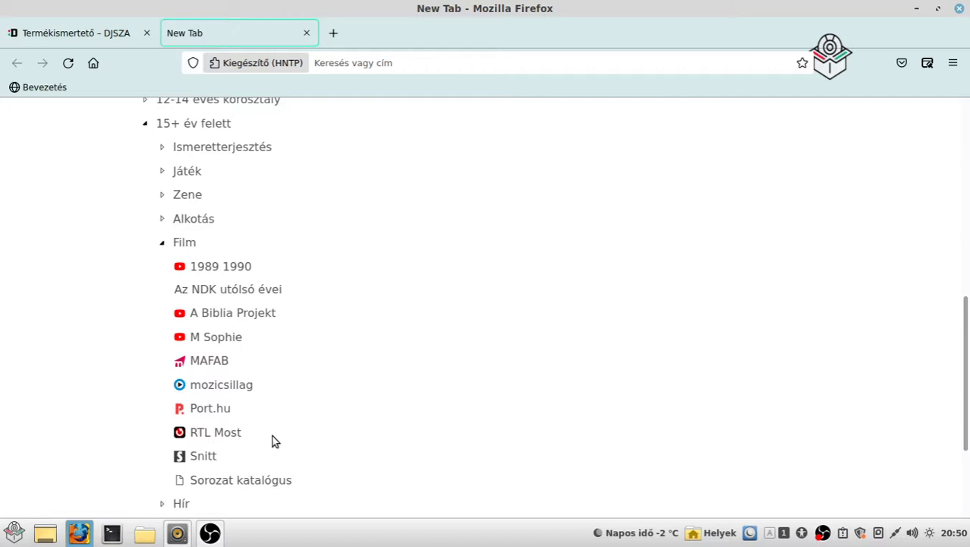
scroll(238, 420, "down", 1)
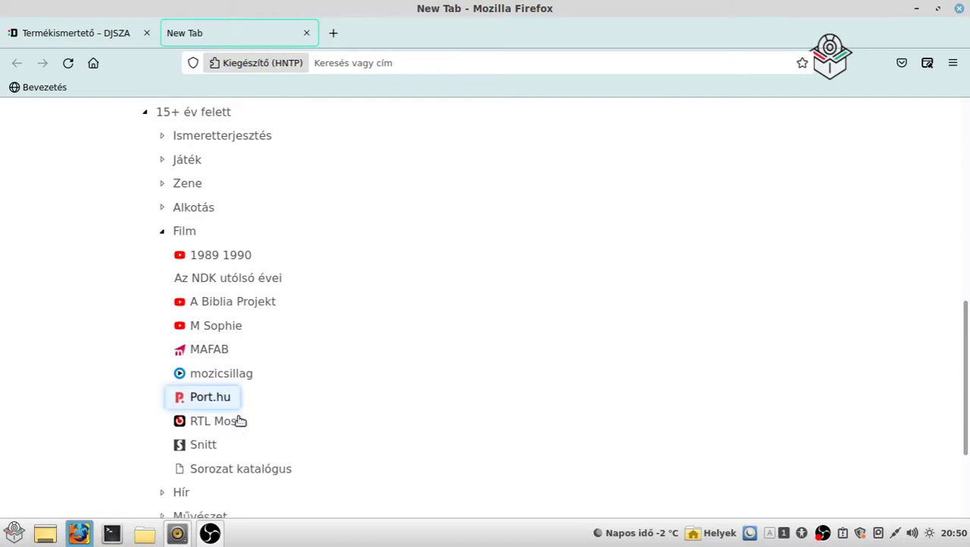
scroll(239, 420, "down", 2)
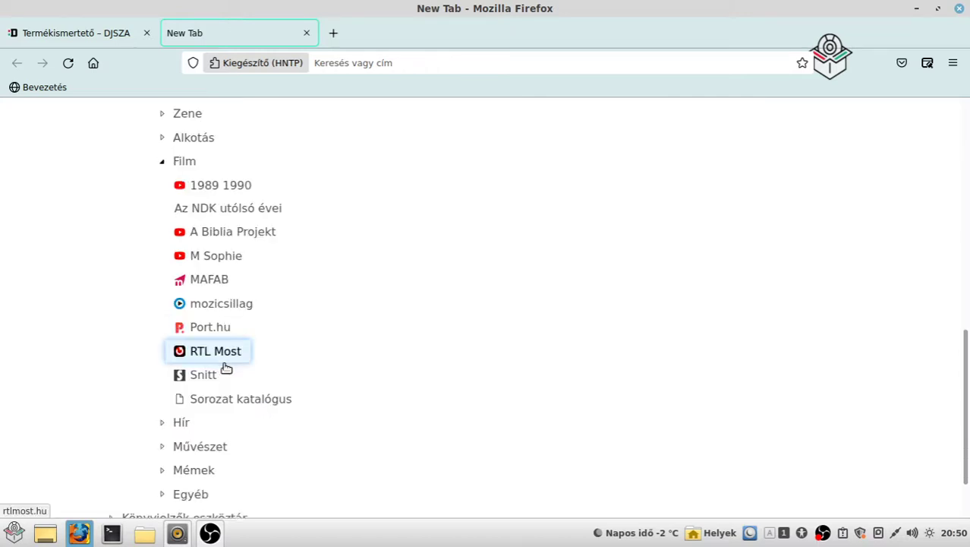
scroll(235, 372, "up", 4)
scroll(246, 357, "up", 2)
scroll(245, 353, "down", 6)
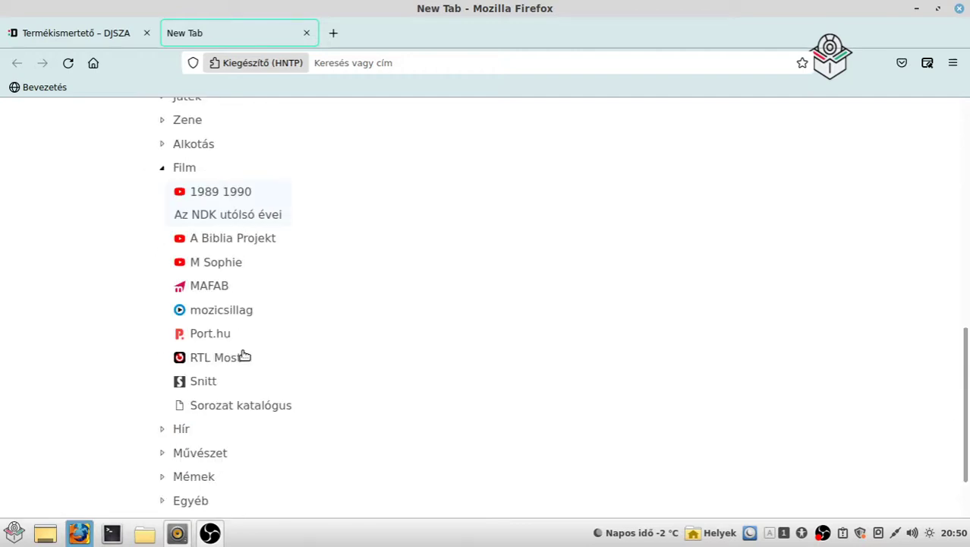
Expand the 12-14 éves korosztály group with its Film and Hír folders and review the bookmarks inside.
scroll(249, 355, "up", 2)
scroll(250, 357, "up", 4)
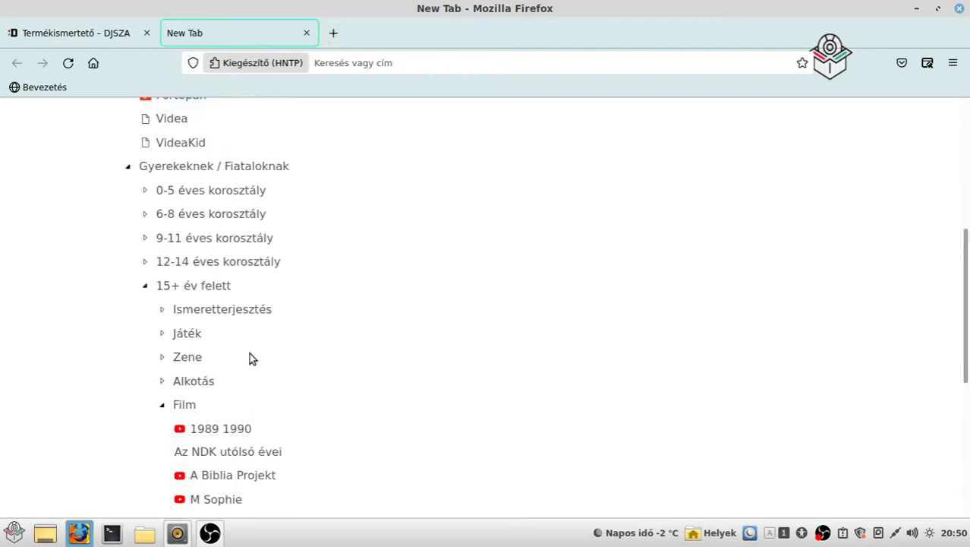
scroll(229, 366, "up", 2)
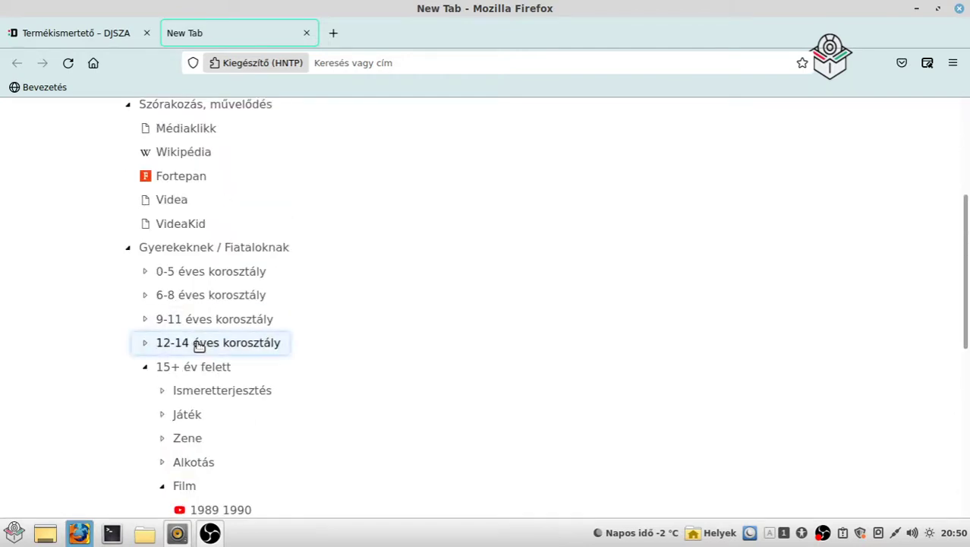
left_click(198, 344)
scroll(250, 363, "down", 6)
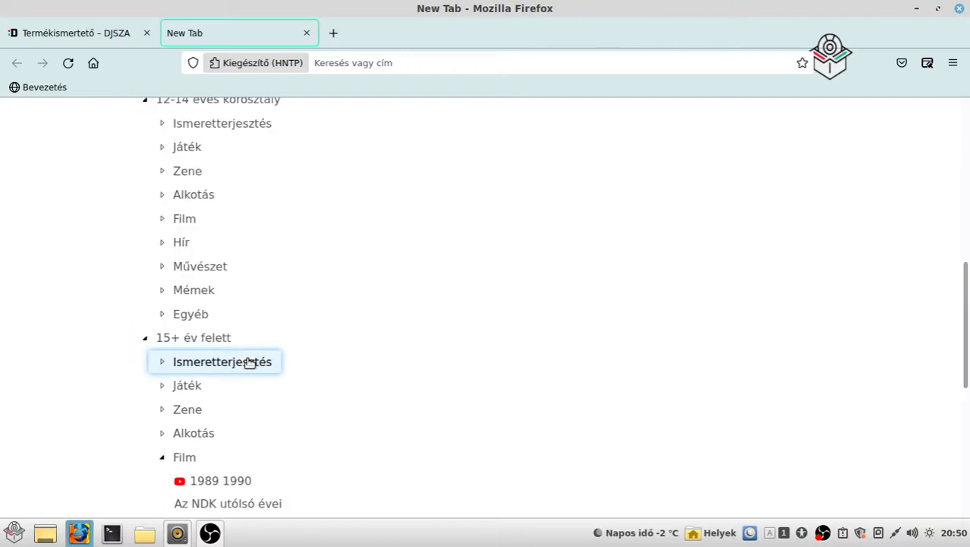
scroll(242, 340, "up", 2)
left_click(162, 303)
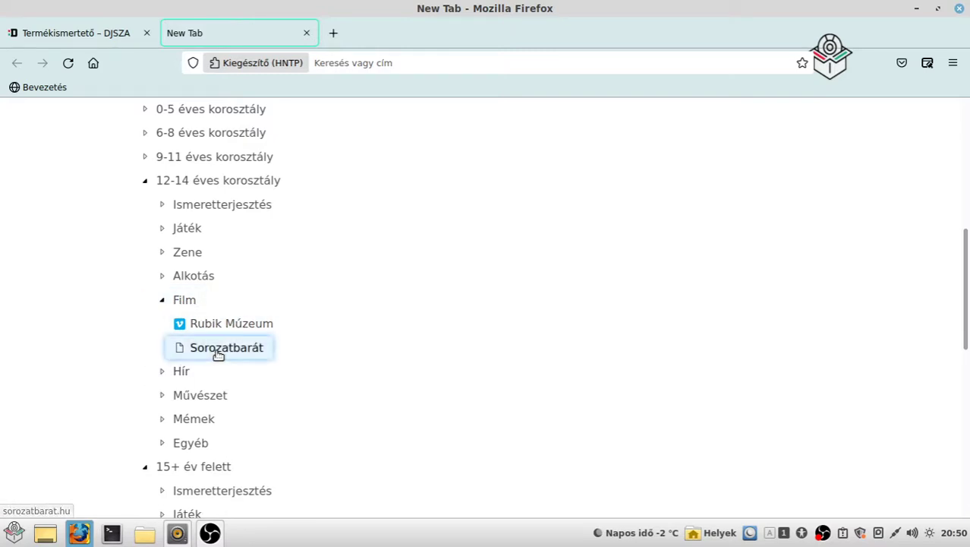
left_click(164, 375)
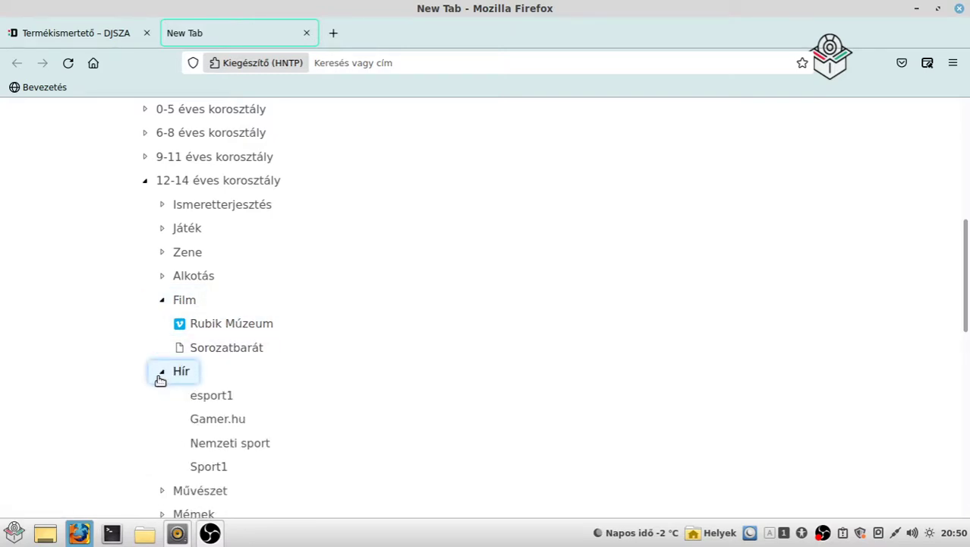
scroll(177, 386, "down", 6)
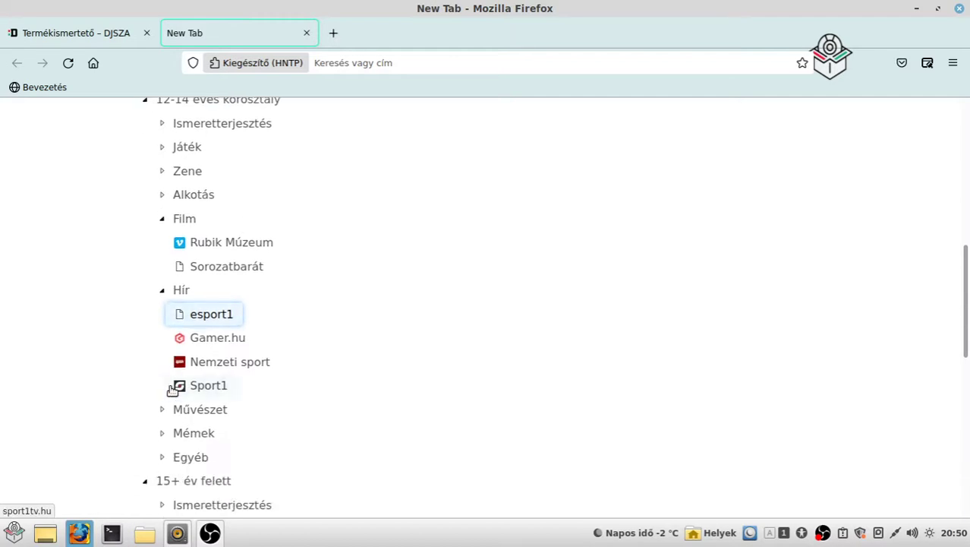
Expand the Mémek folder of the 15+ év felett group and review its bookmarks.
scroll(172, 389, "down", 3)
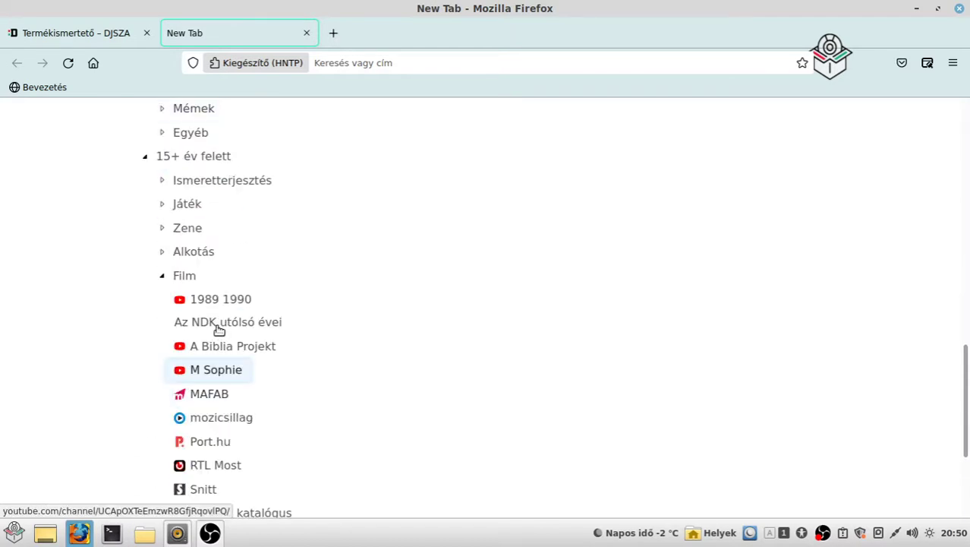
scroll(219, 332, "down", 4)
scroll(222, 331, "up", 7)
scroll(225, 327, "down", 5)
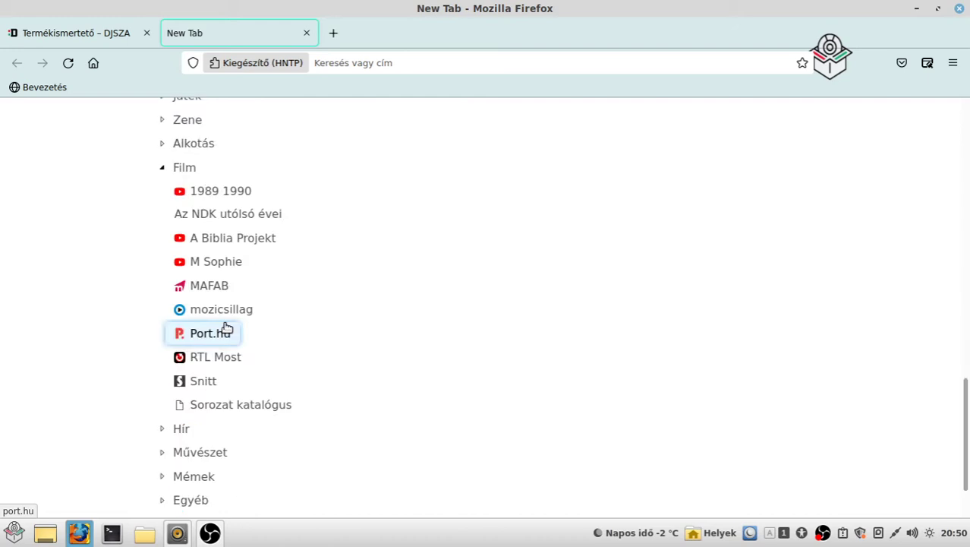
left_click(167, 475)
scroll(173, 471, "down", 5)
left_click(169, 468)
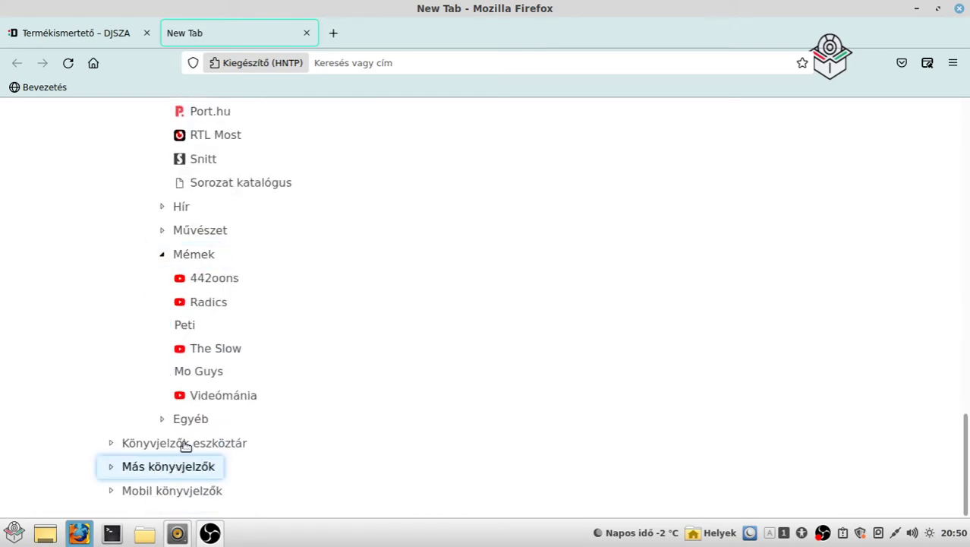
left_click(199, 394)
Examine the open Film and Hír folders of the 12-14 éves korosztály group and the Film and Mémek folders of 15+ év felett.
scroll(217, 425, "up", 10)
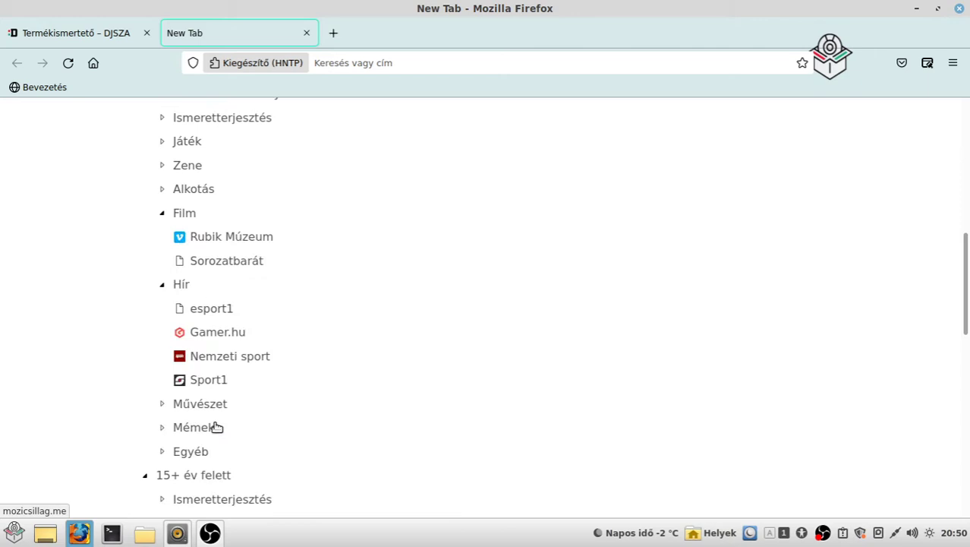
scroll(216, 426, "up", 4)
scroll(216, 427, "up", 4)
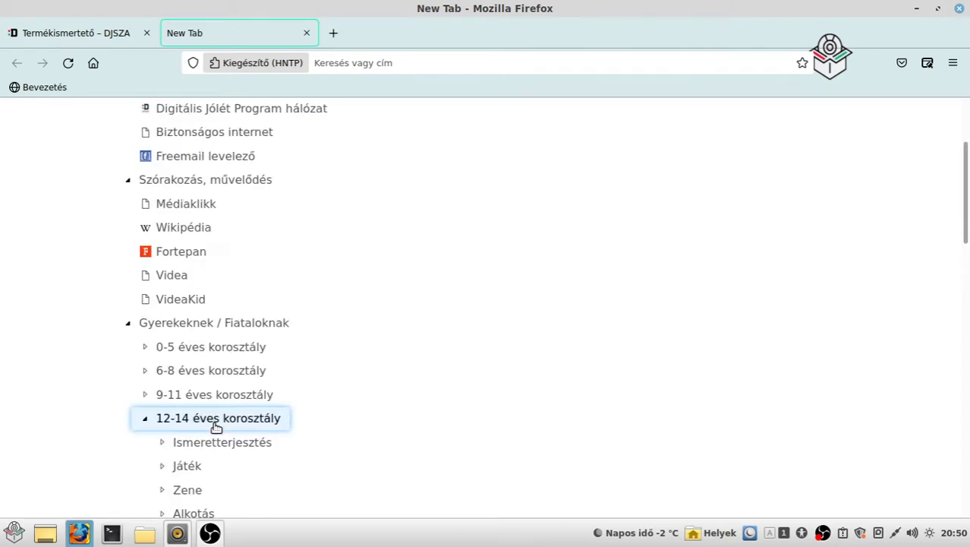
scroll(217, 426, "down", 6)
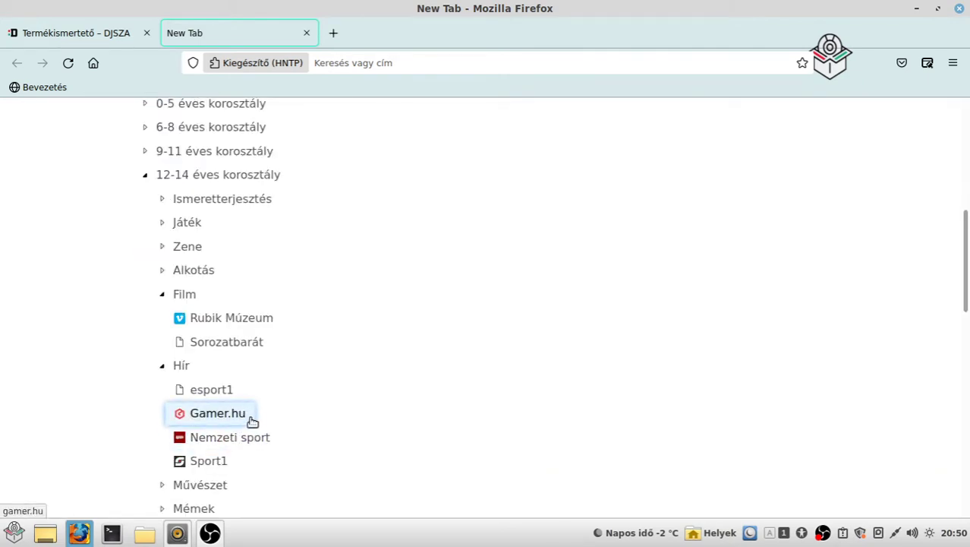
scroll(256, 373, "down", 4)
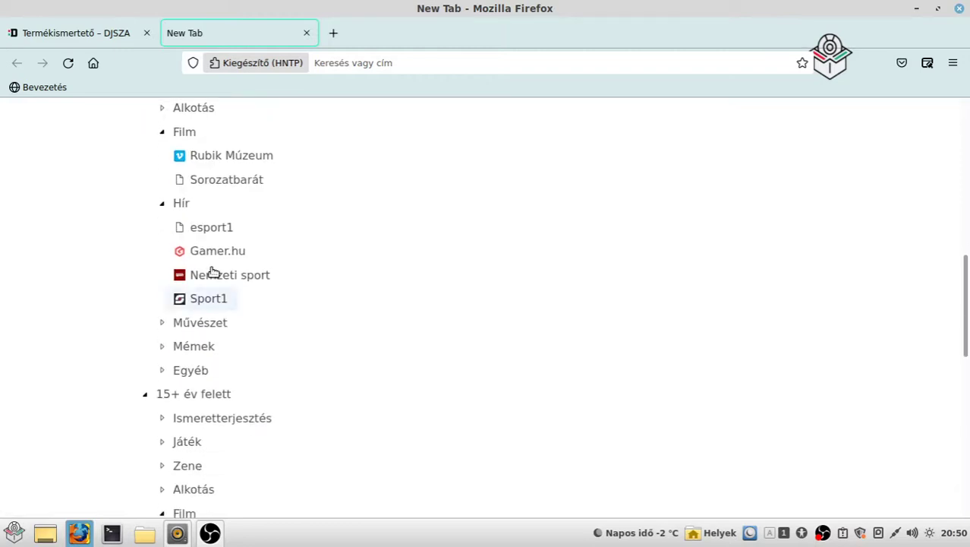
scroll(244, 311, "up", 2)
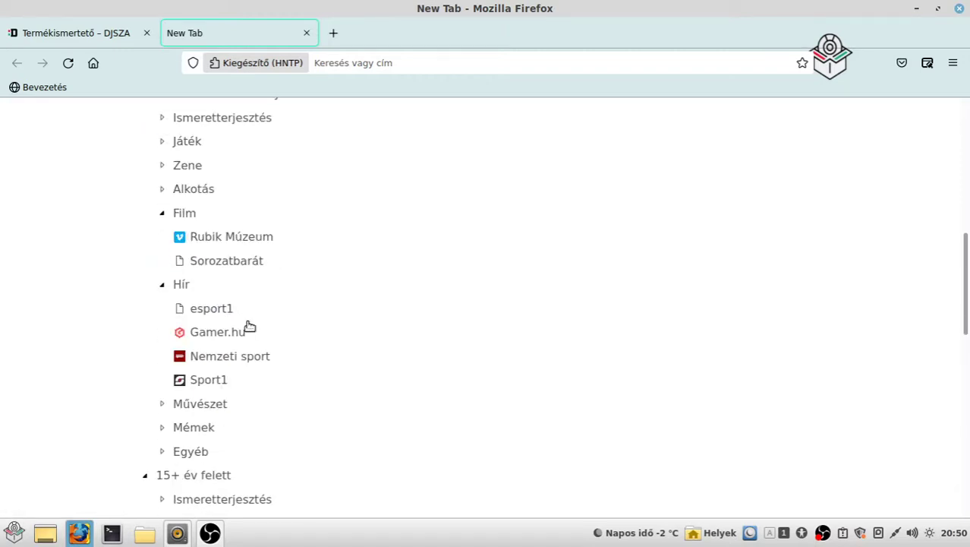
scroll(249, 328, "up", 6)
scroll(249, 334, "down", 7)
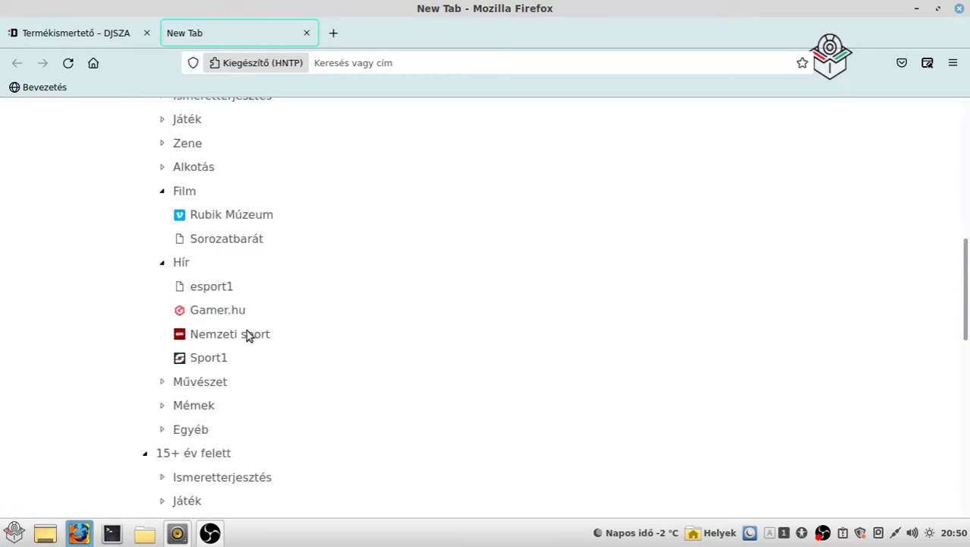
scroll(249, 335, "down", 8)
scroll(247, 334, "down", 8)
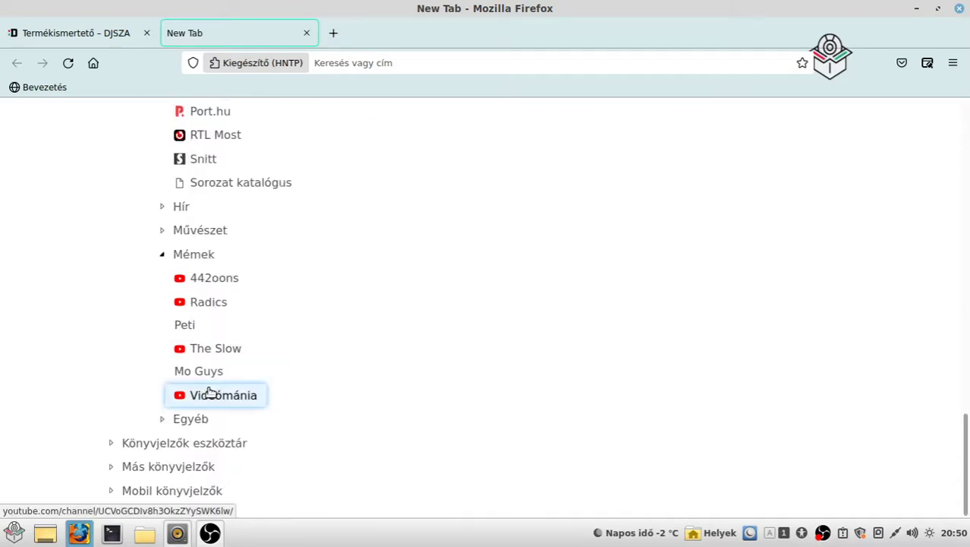
scroll(207, 383, "up", 2)
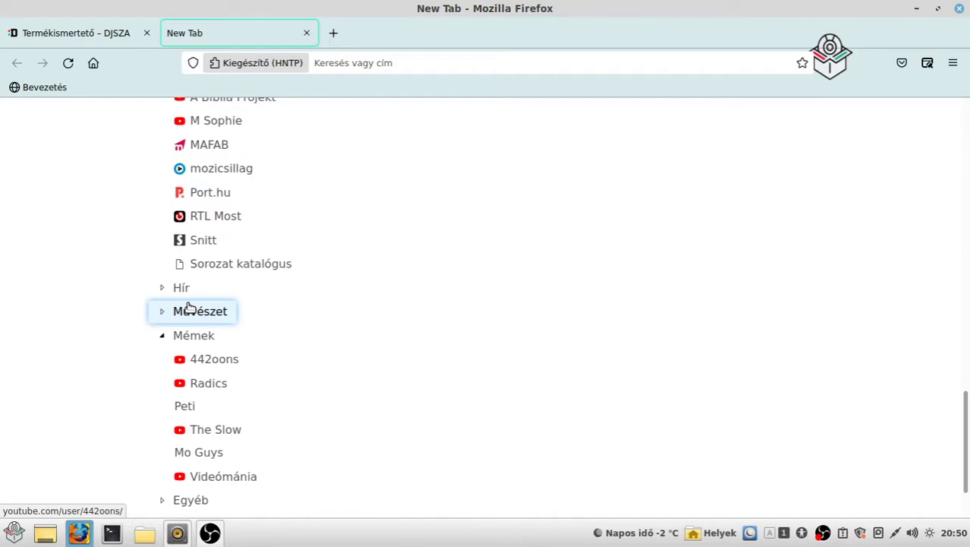
scroll(177, 364, "up", 6)
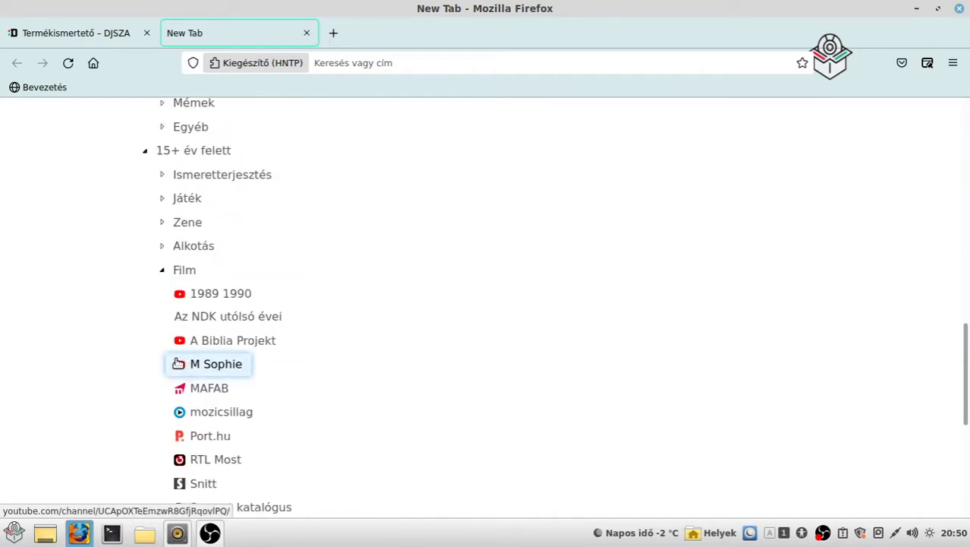
scroll(178, 364, "up", 4)
scroll(182, 363, "up", 2)
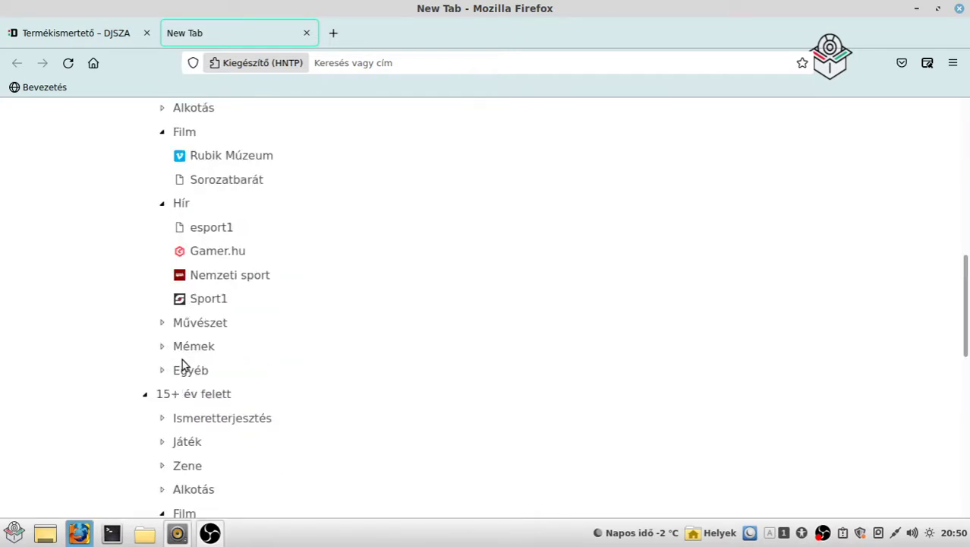
Expand the Hír folder of the 15+ év felett group and review its news bookmarks.
scroll(182, 363, "down", 8)
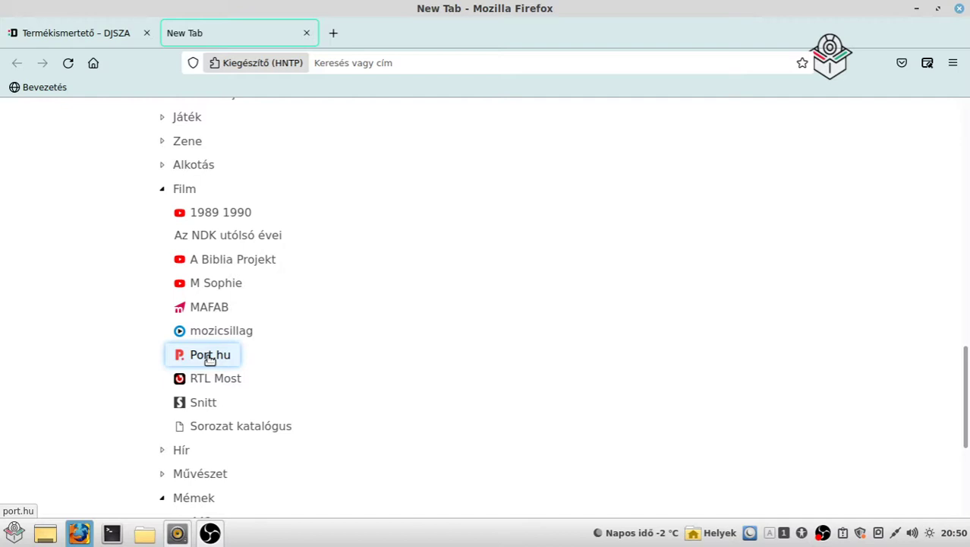
scroll(210, 358, "down", 8)
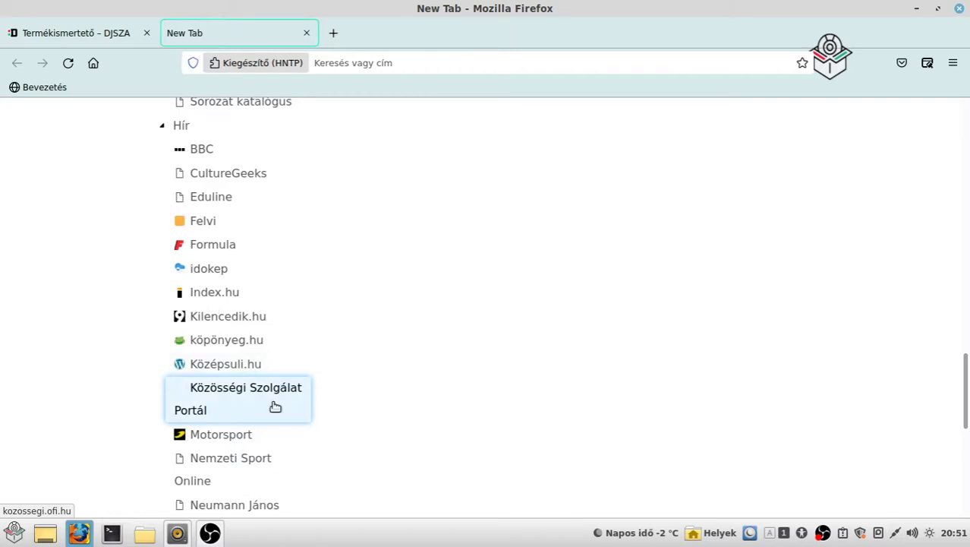
scroll(261, 343, "down", 2)
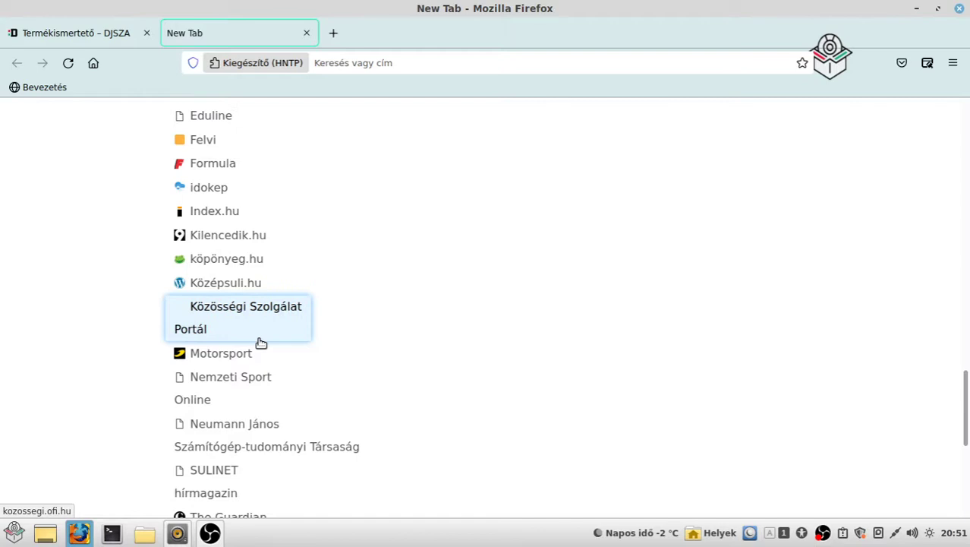
scroll(260, 343, "up", 2)
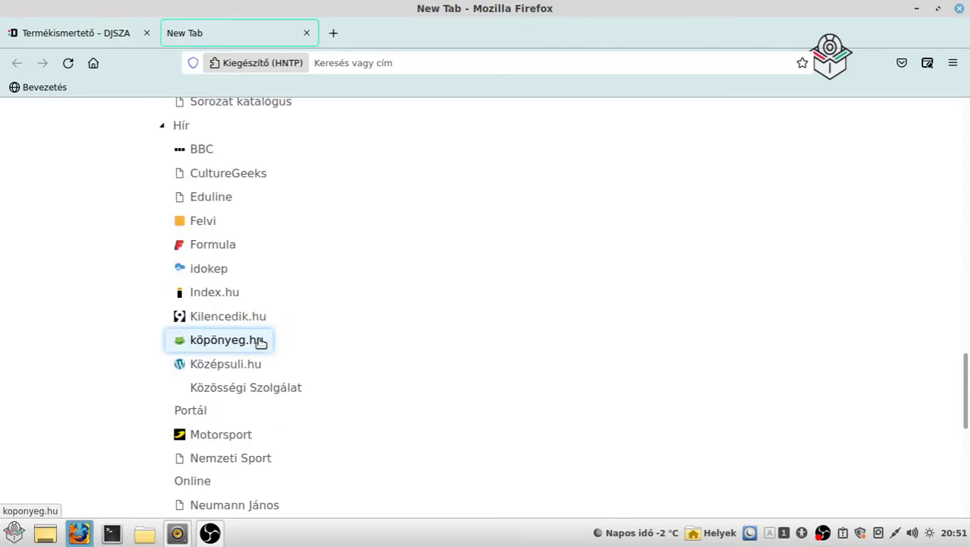
scroll(262, 342, "up", 6)
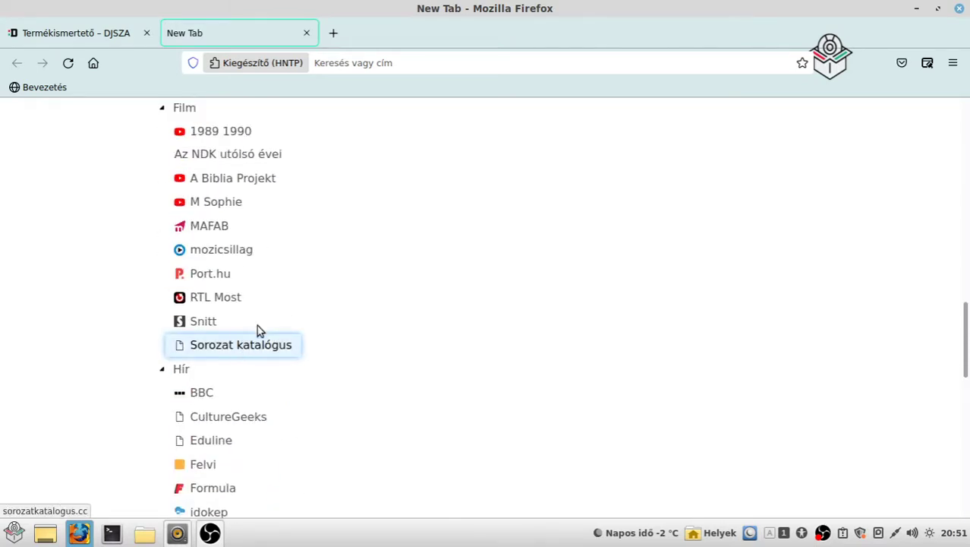
Expand the 9-11 éves korosztály group with its Játék folder and review the game bookmarks.
scroll(260, 357, "up", 10)
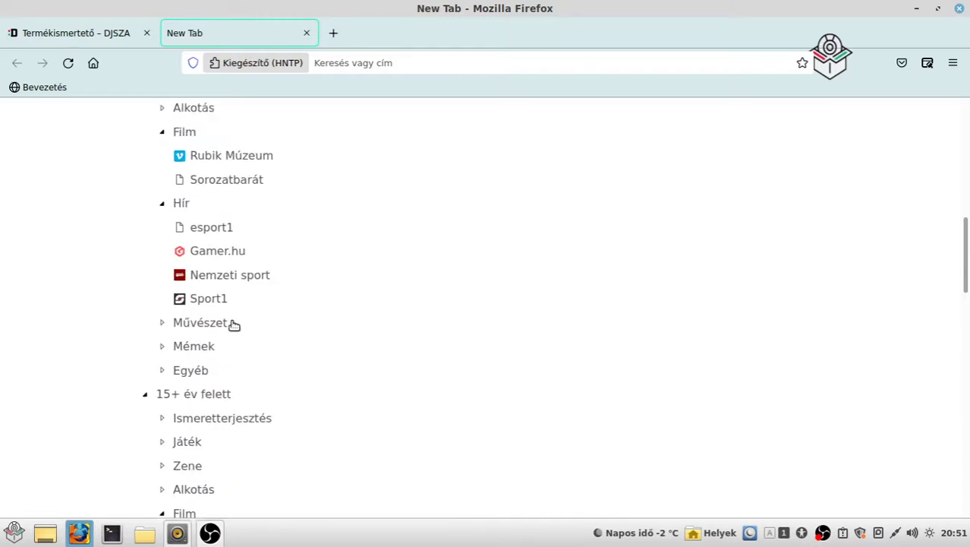
scroll(316, 322, "up", 6)
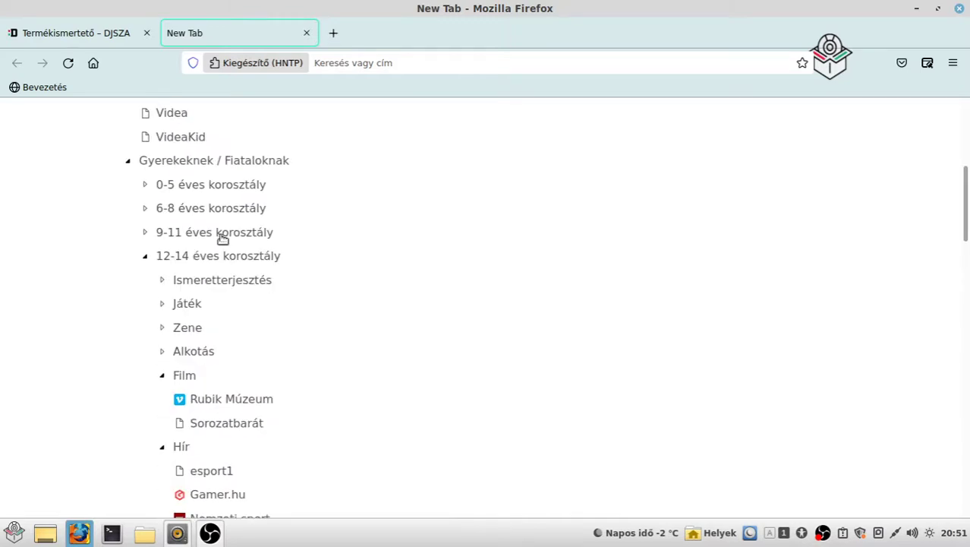
left_click(154, 235)
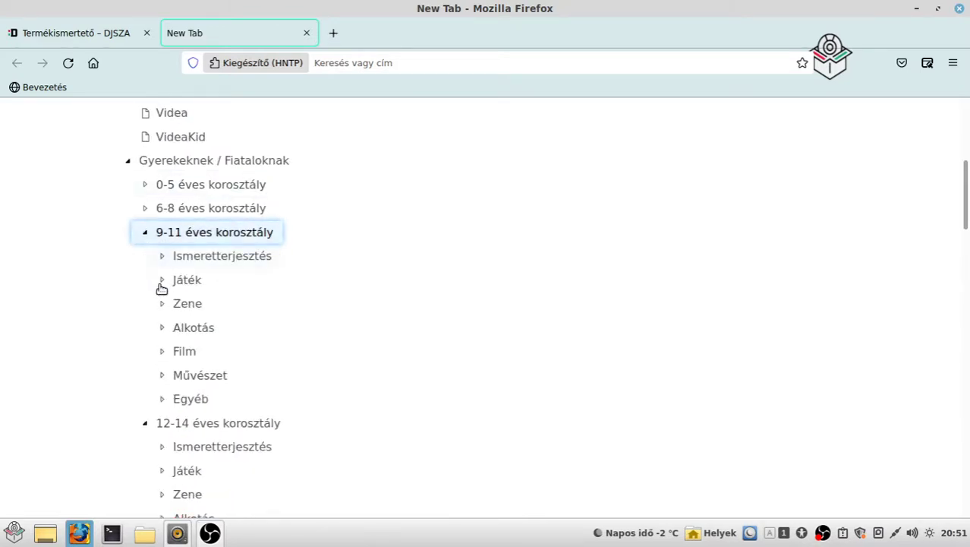
left_click(161, 282)
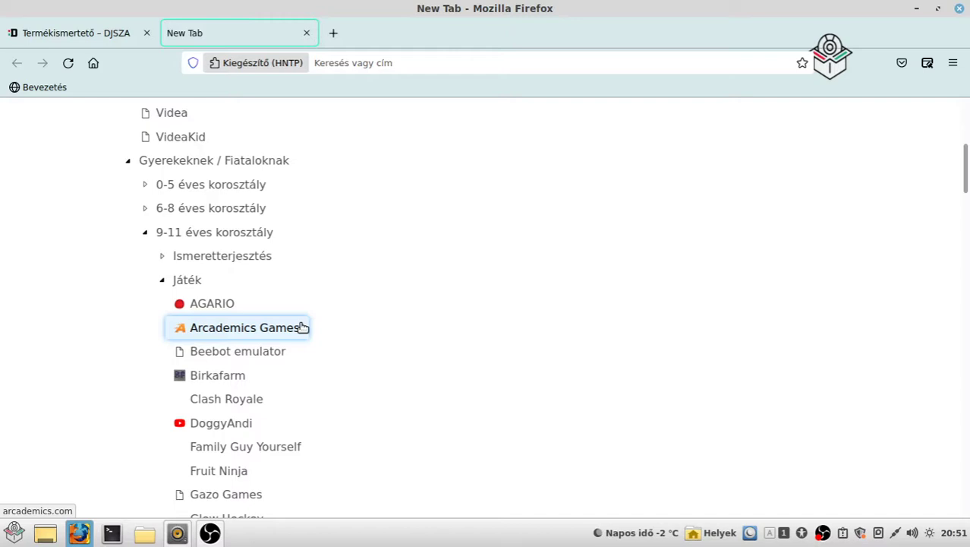
scroll(302, 327, "down", 2)
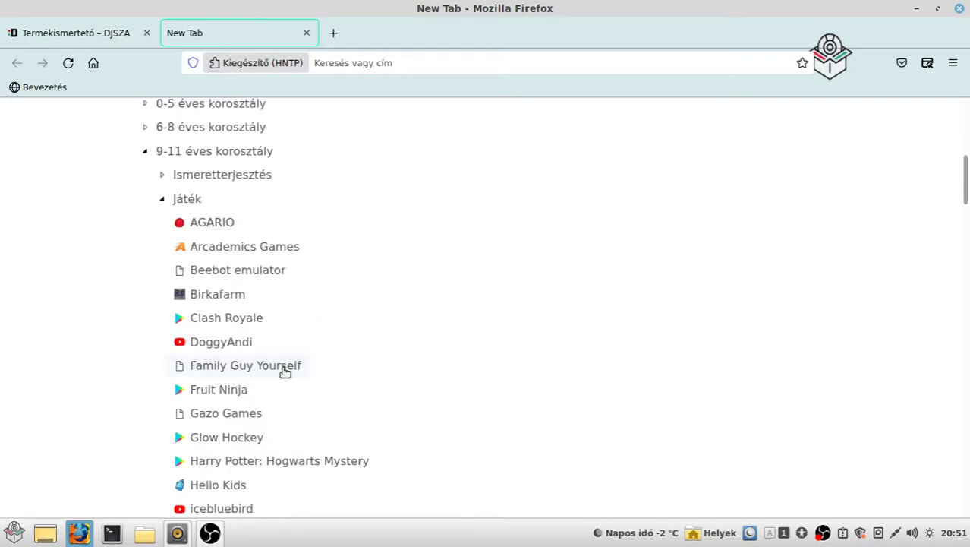
scroll(282, 367, "down", 6)
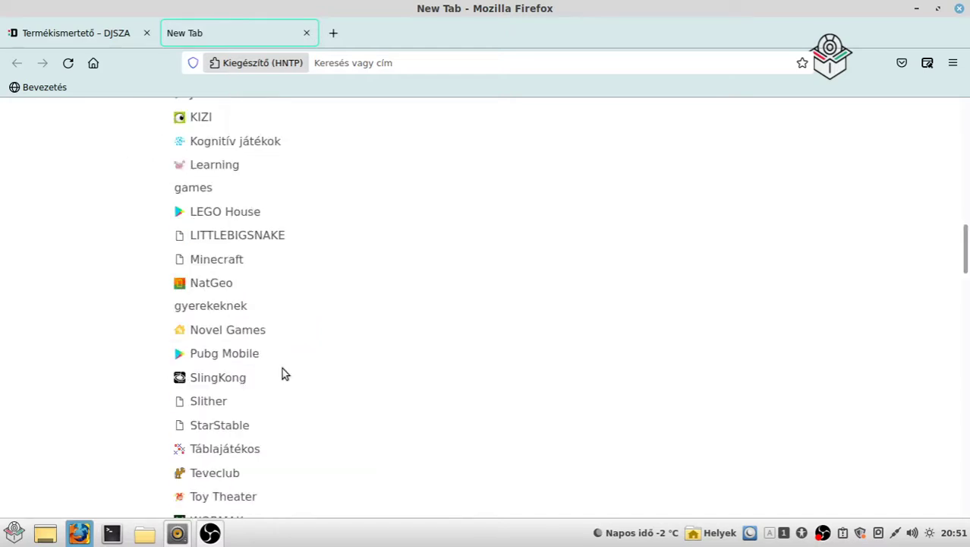
scroll(283, 367, "up", 2)
scroll(278, 371, "down", 8)
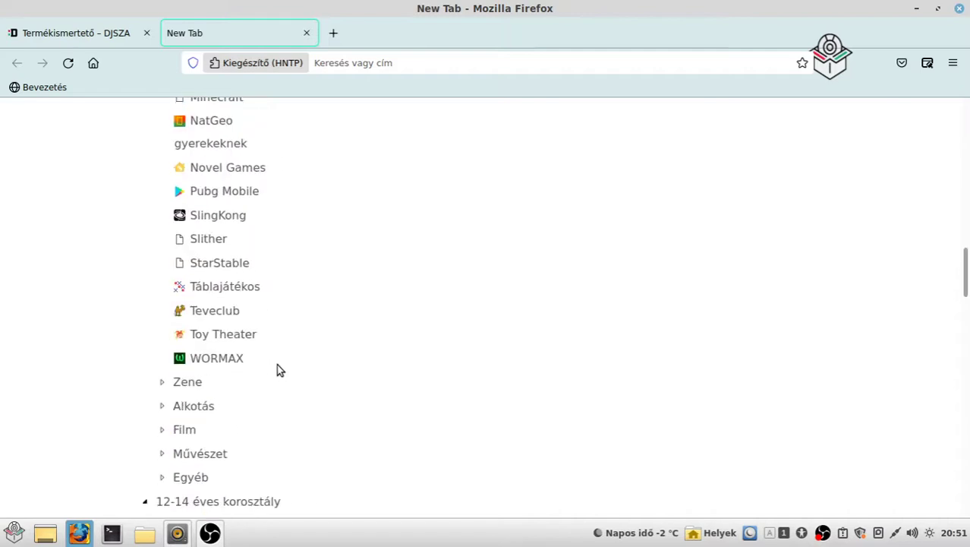
Expand the Játék folder of the 15+ év felett group and review its game bookmarks through World of Tanks.
scroll(266, 357, "down", 6)
scroll(167, 244, "down", 16)
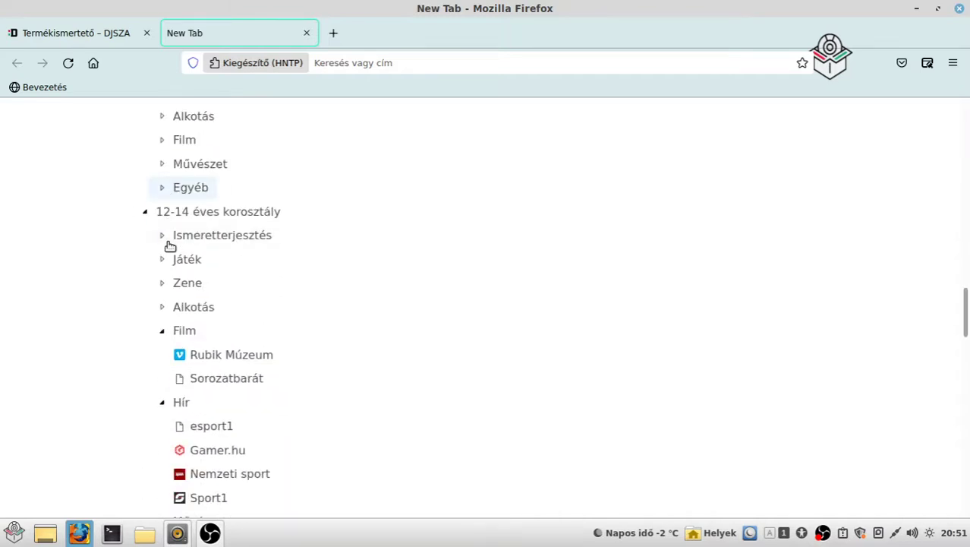
scroll(165, 243, "down", 16)
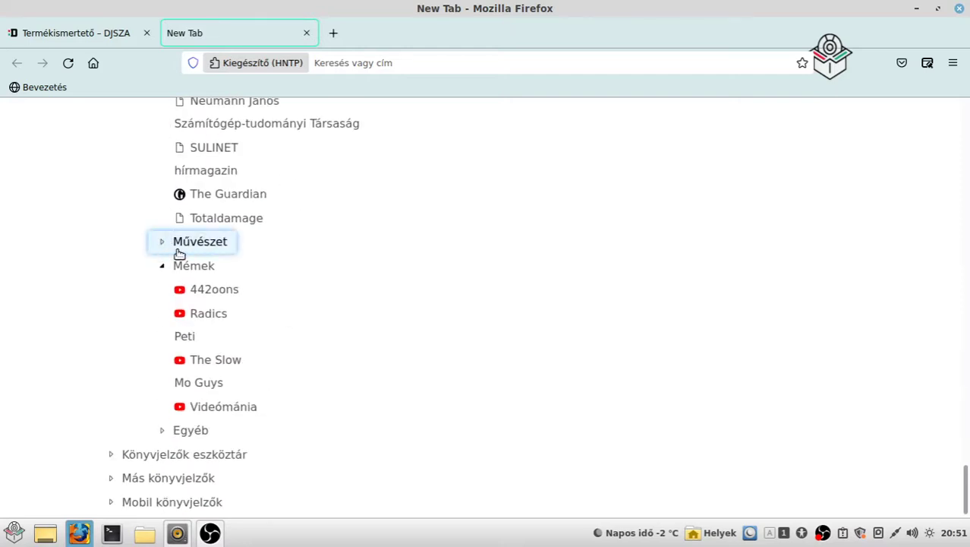
scroll(205, 292, "up", 6)
scroll(203, 292, "up", 14)
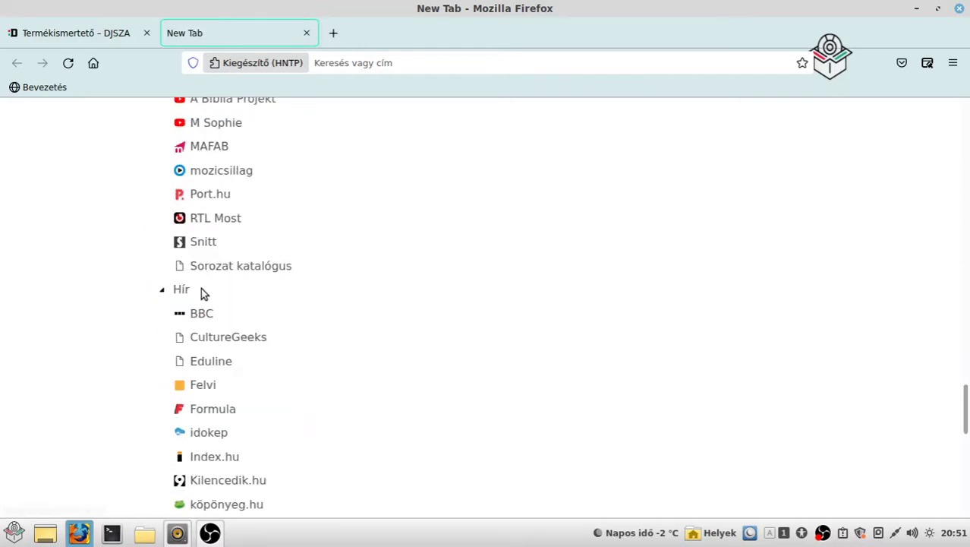
scroll(161, 209, "up", 1)
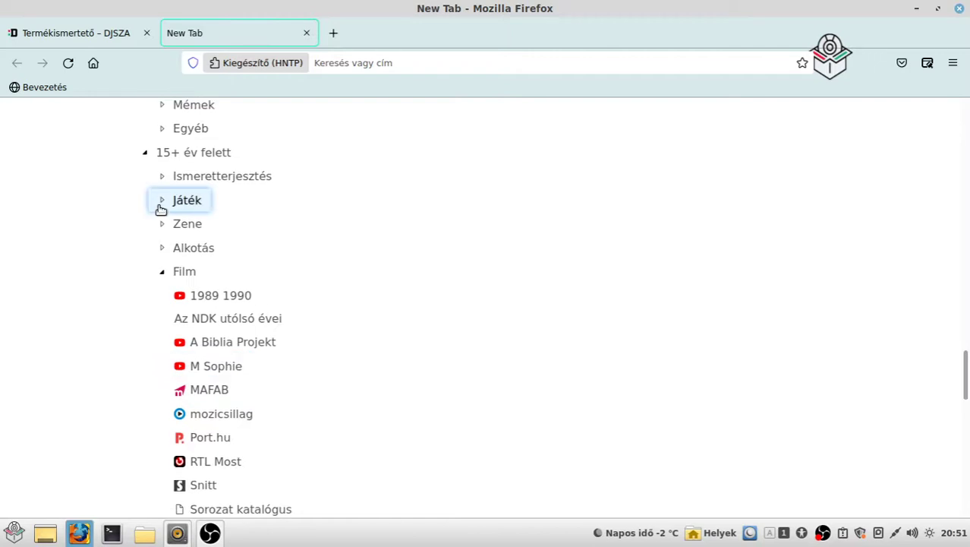
left_click(161, 209)
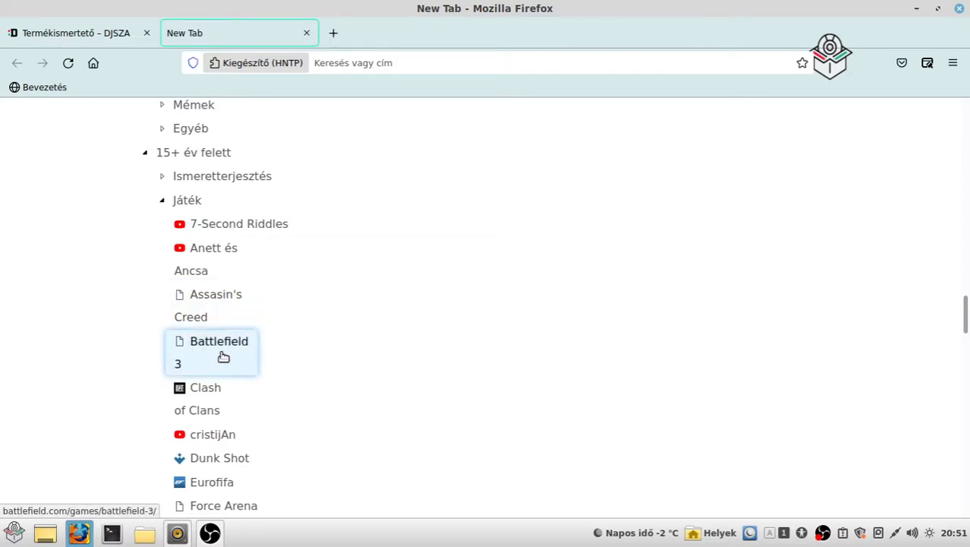
scroll(223, 356, "down", 4)
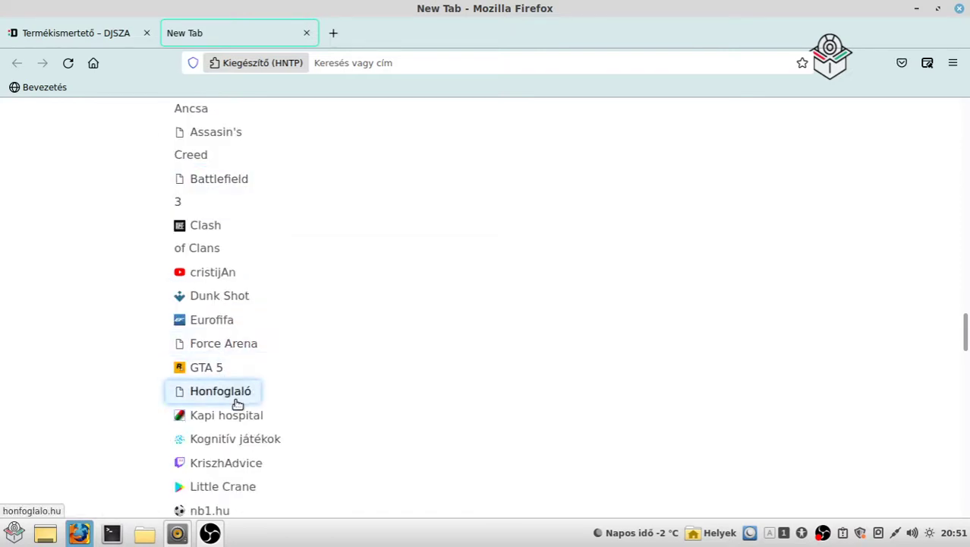
scroll(237, 404, "down", 2)
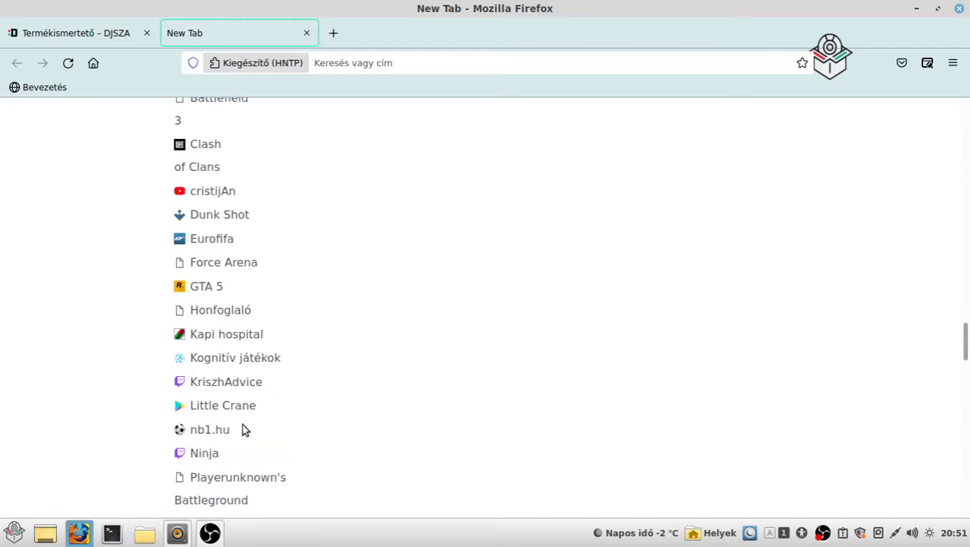
scroll(205, 373, "down", 4)
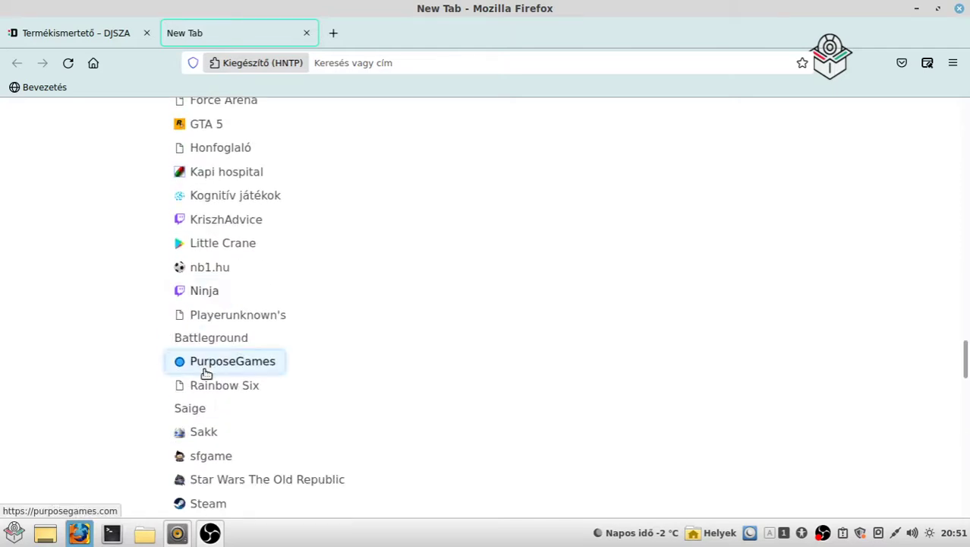
scroll(241, 372, "down", 4)
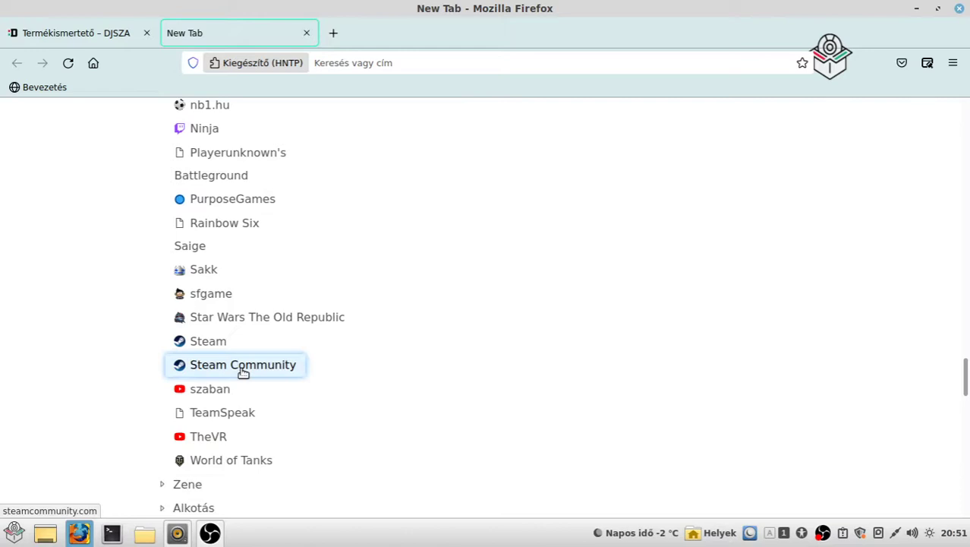
scroll(243, 372, "down", 2)
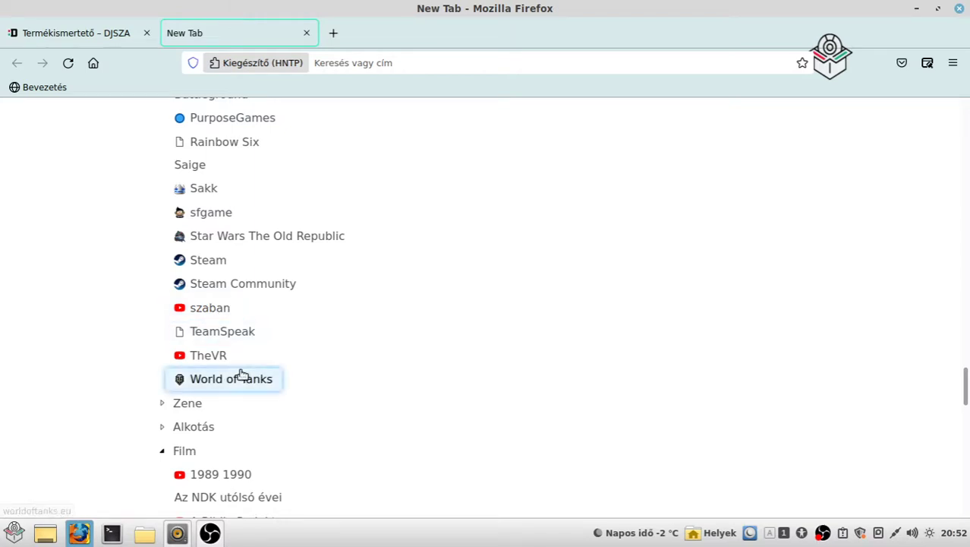
Review the game bookmarks of the 15+ év felett group again, from World of Tanks back to the start of its Játék folder.
scroll(242, 374, "up", 4)
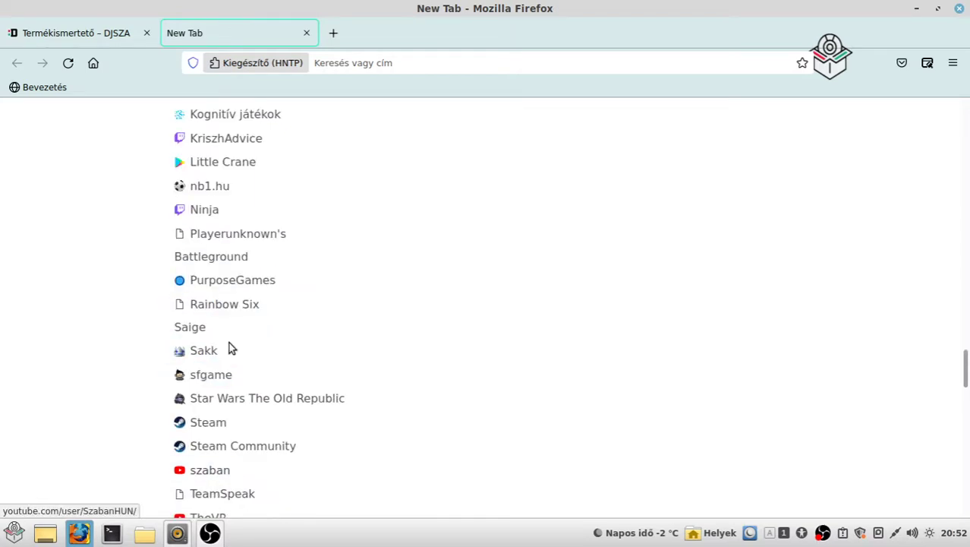
scroll(216, 401, "down", 2)
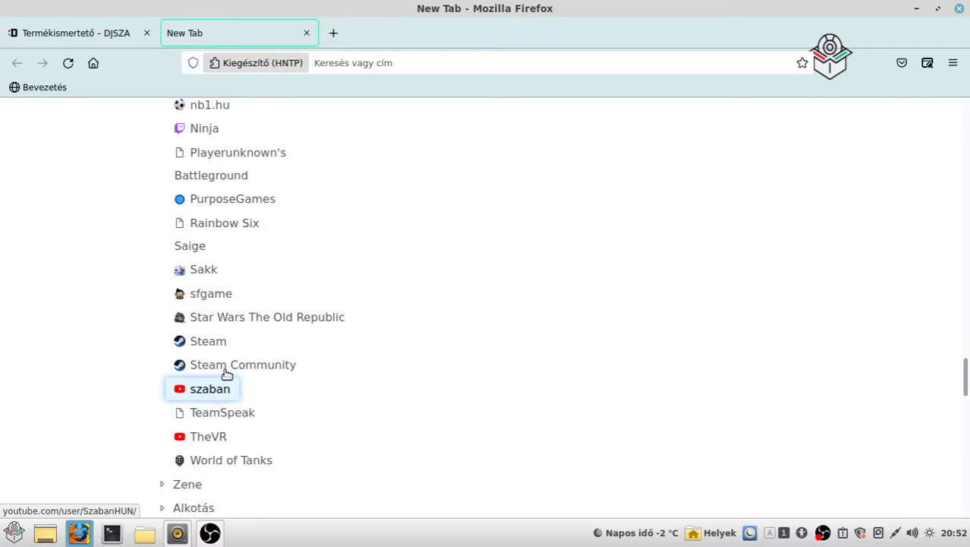
scroll(226, 373, "up", 6)
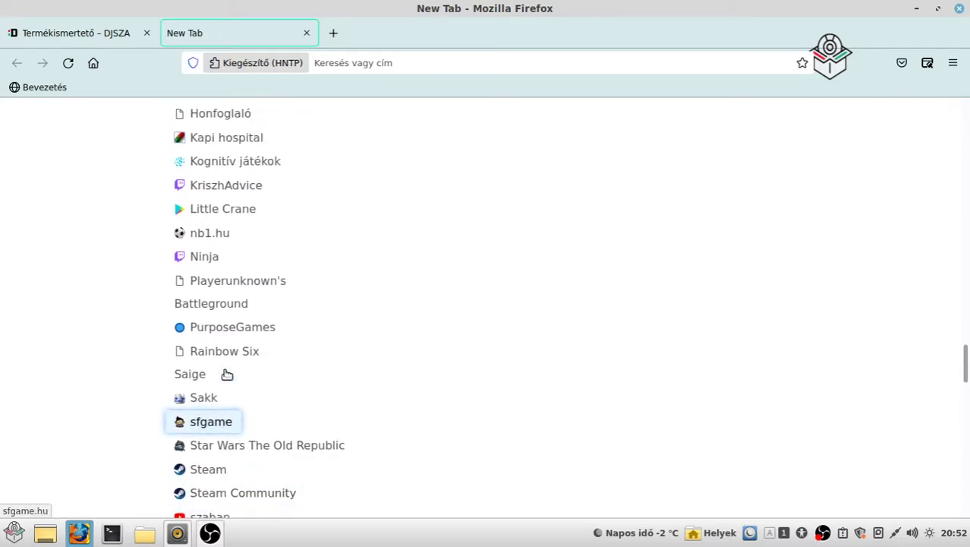
scroll(226, 373, "up", 6)
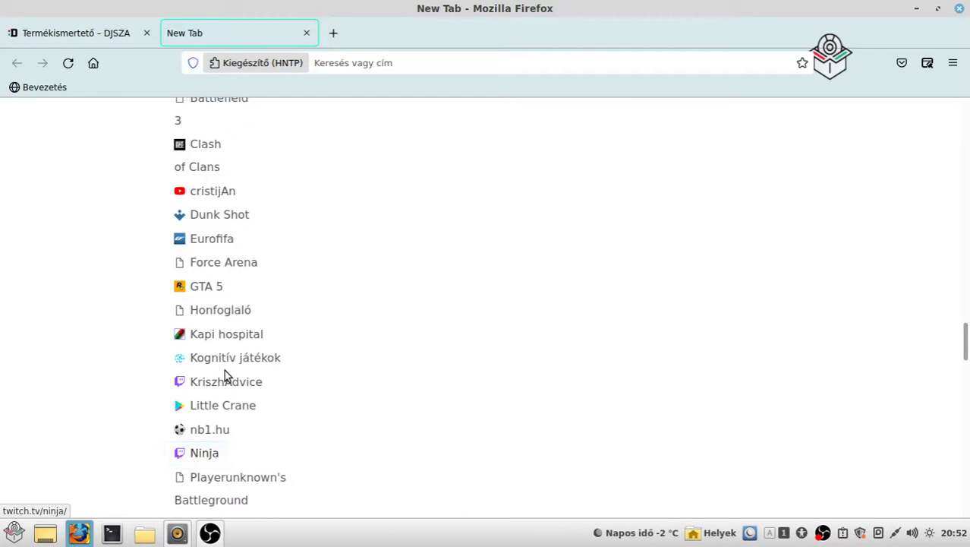
scroll(226, 374, "up", 8)
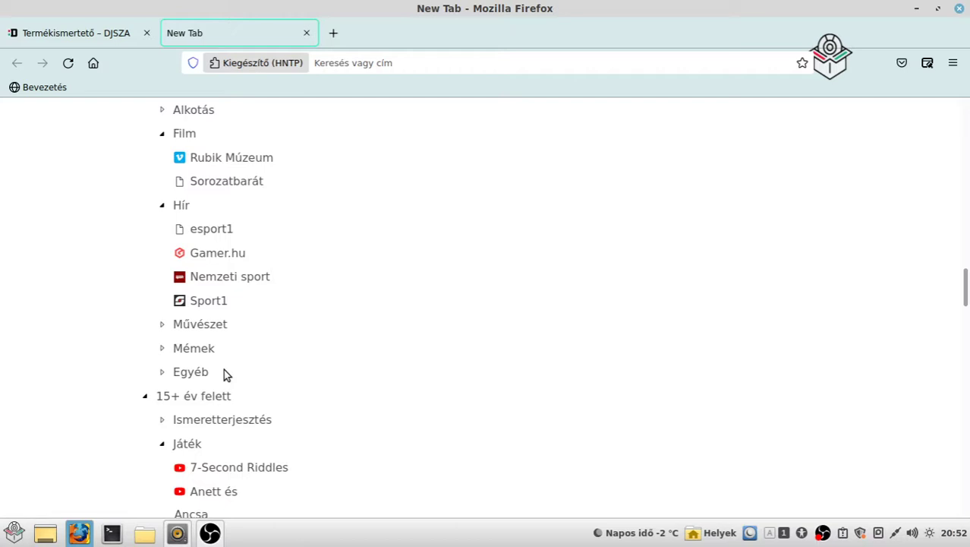
Skim the expanded folders of the 9-11, 12-14 and 15+ age groups and return to the beginning of the bookmark collection.
scroll(224, 372, "up", 4)
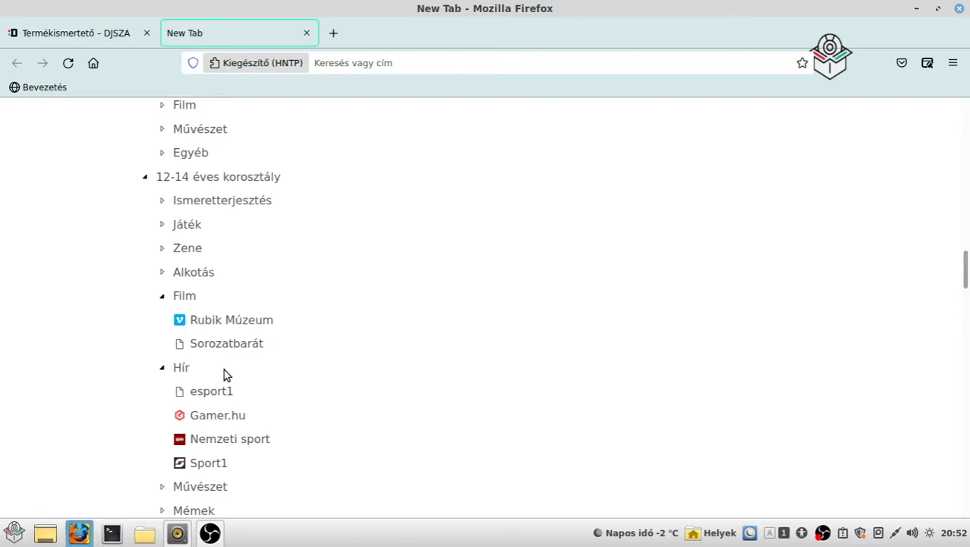
scroll(224, 372, "up", 4)
scroll(226, 372, "up", 4)
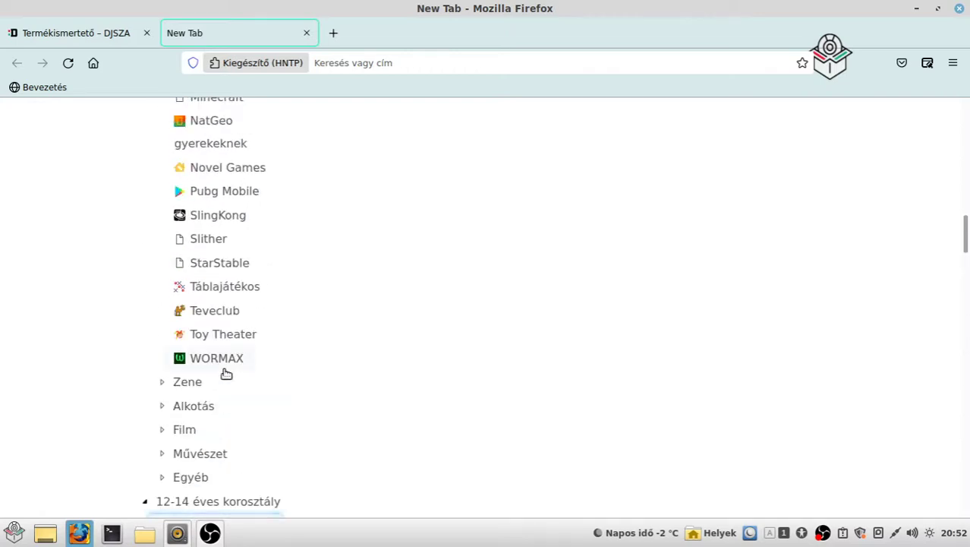
scroll(225, 372, "up", 4)
scroll(225, 372, "up", 10)
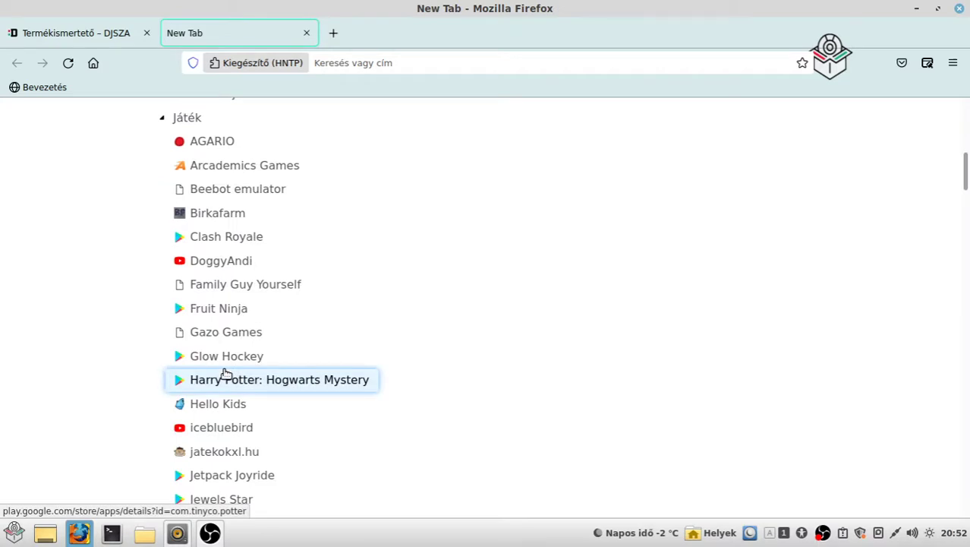
scroll(225, 372, "up", 2)
scroll(225, 368, "down", 2)
scroll(246, 385, "down", 20)
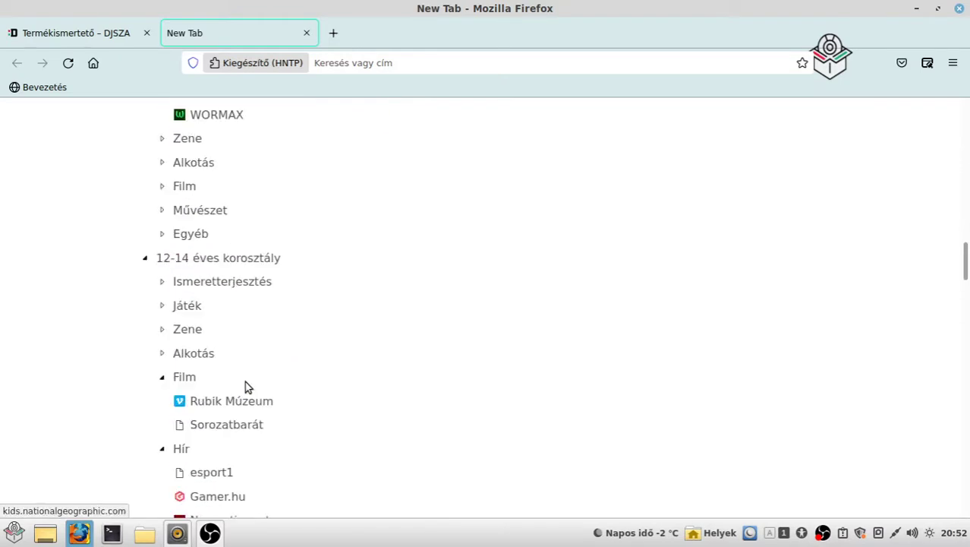
scroll(251, 364, "down", 20)
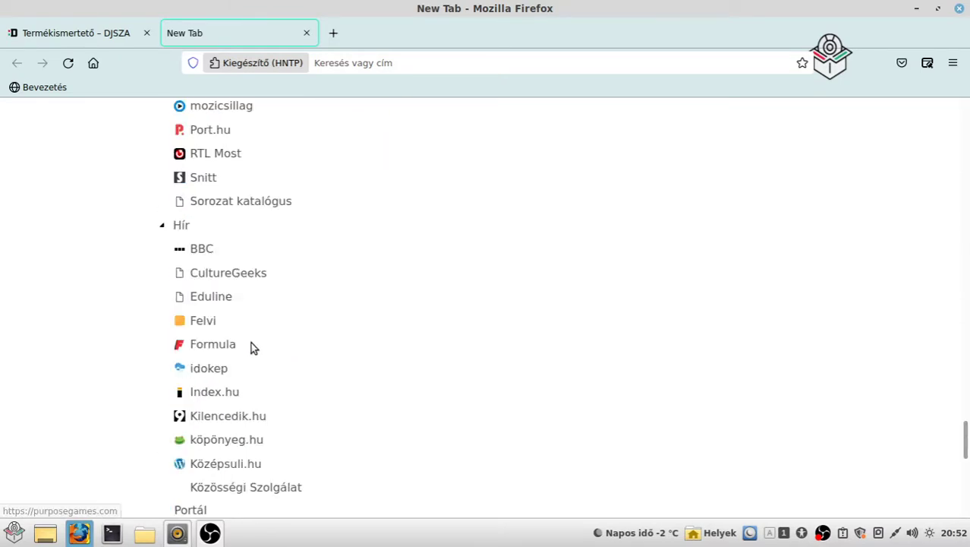
scroll(112, 460, "down", 12)
scroll(91, 441, "up", 10)
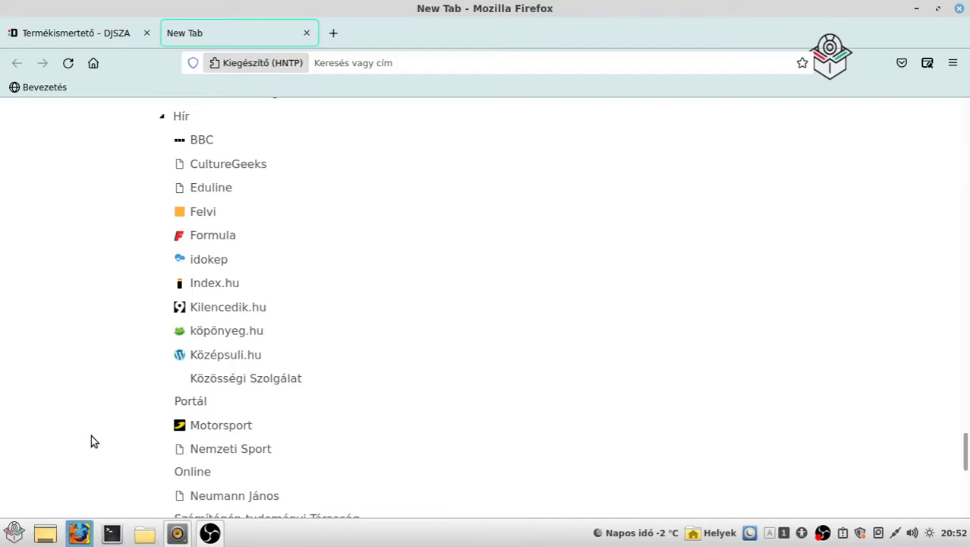
scroll(91, 441, "up", 20)
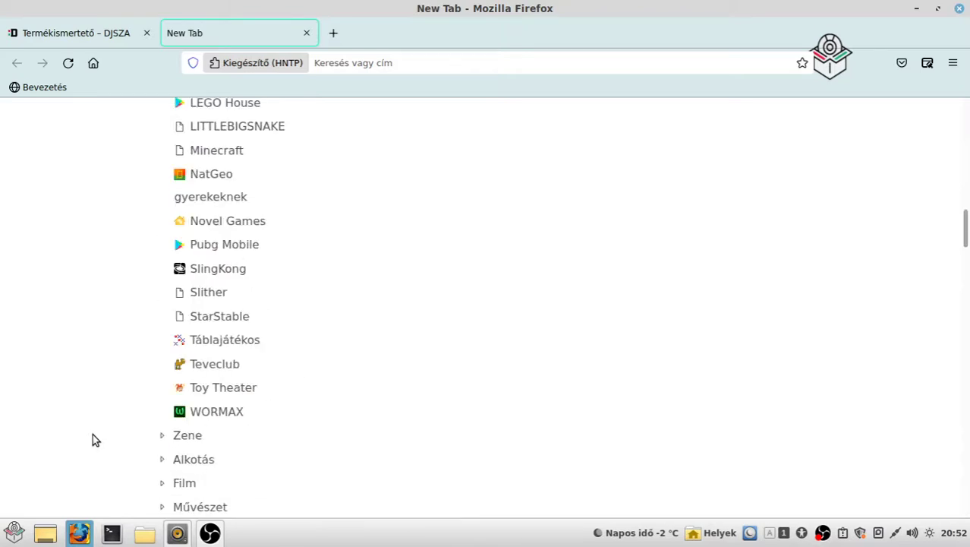
scroll(93, 434, "up", 10)
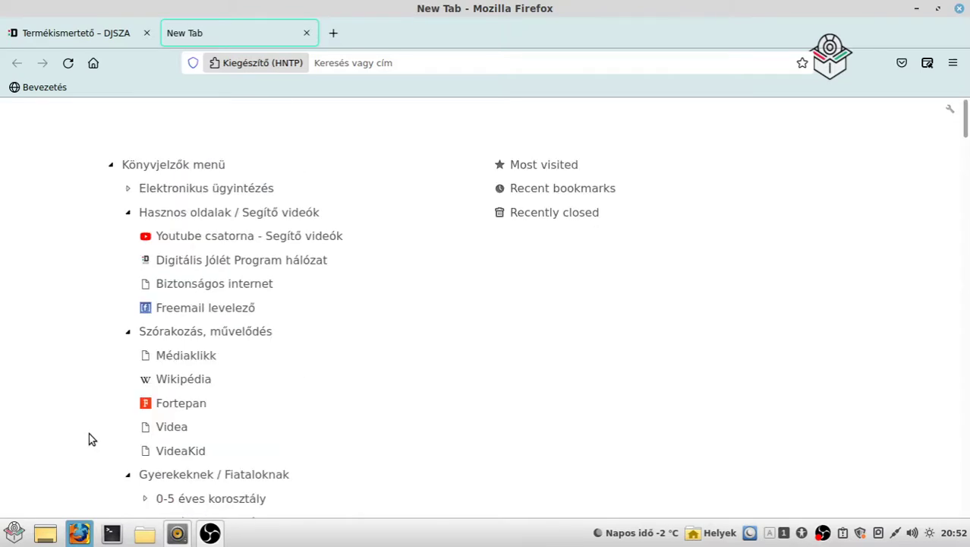
Collapse the Hasznos oldalak / Segítő videók and Gyerekeknek / Fiataloknak folders, and collapse and reopen Szórakozás, művelődés.
left_click(130, 214)
left_click(130, 239)
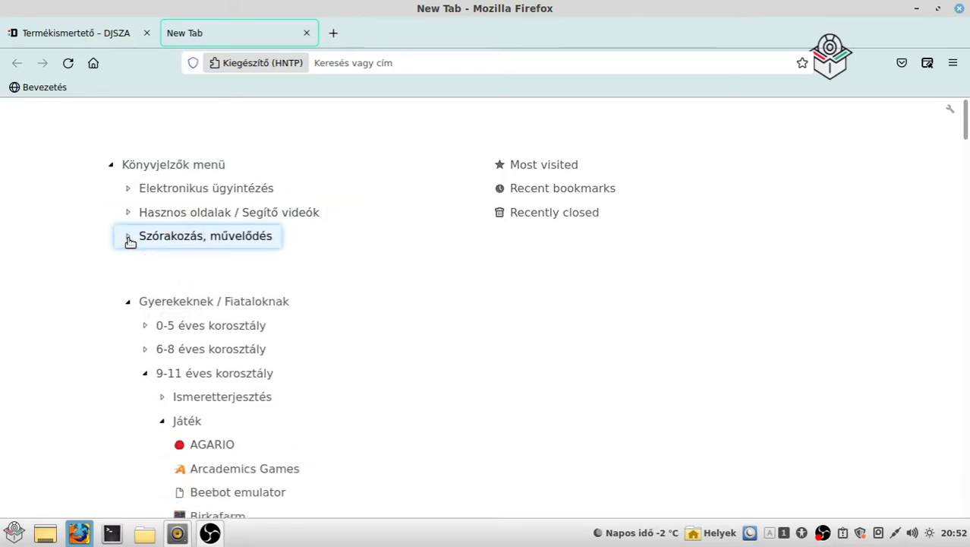
left_click(130, 238)
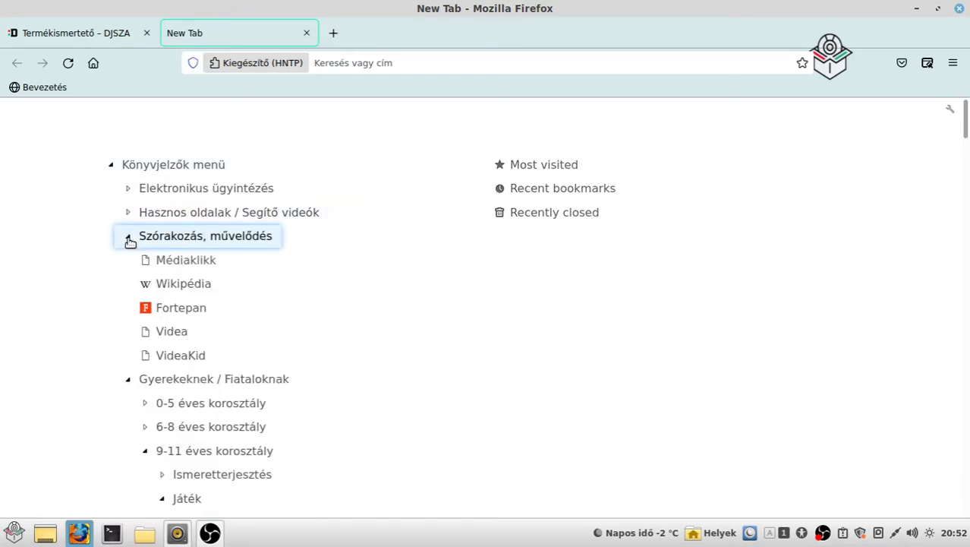
left_click(128, 381)
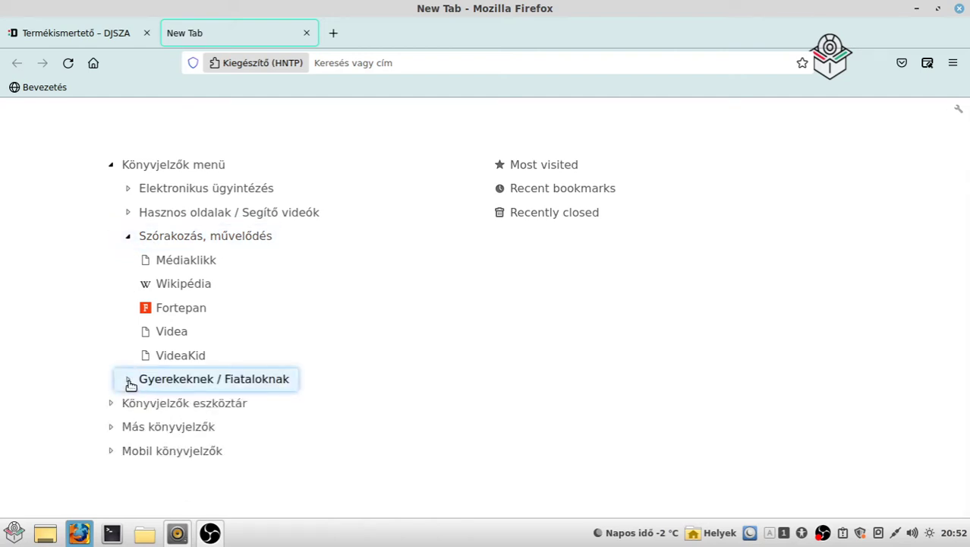
Expand Mobil könyvjelzők, Más könyvjelzők, Könyvjelzők eszköztár and Hasznos oldalak / Segítő videók, and review their contents.
left_click(108, 454)
left_click(109, 427)
left_click(110, 404)
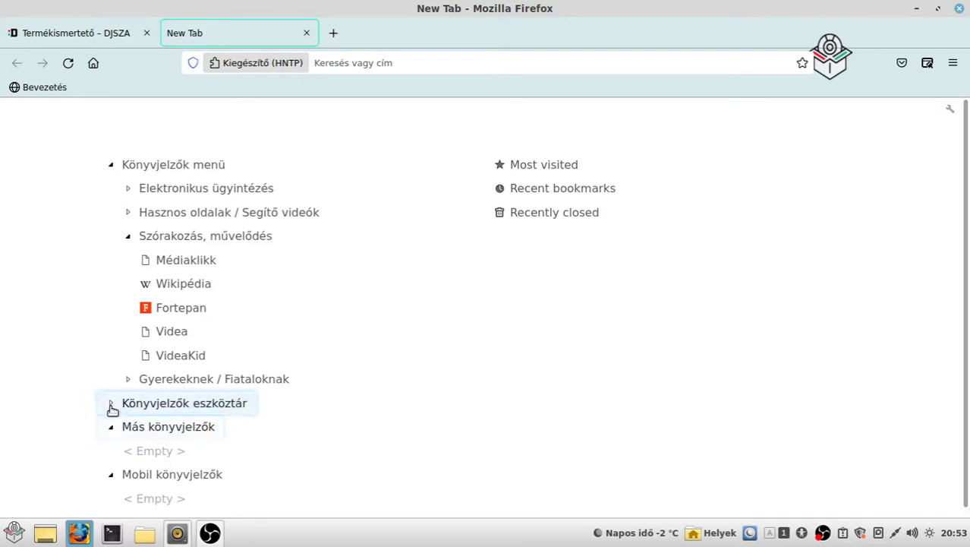
left_click(126, 214)
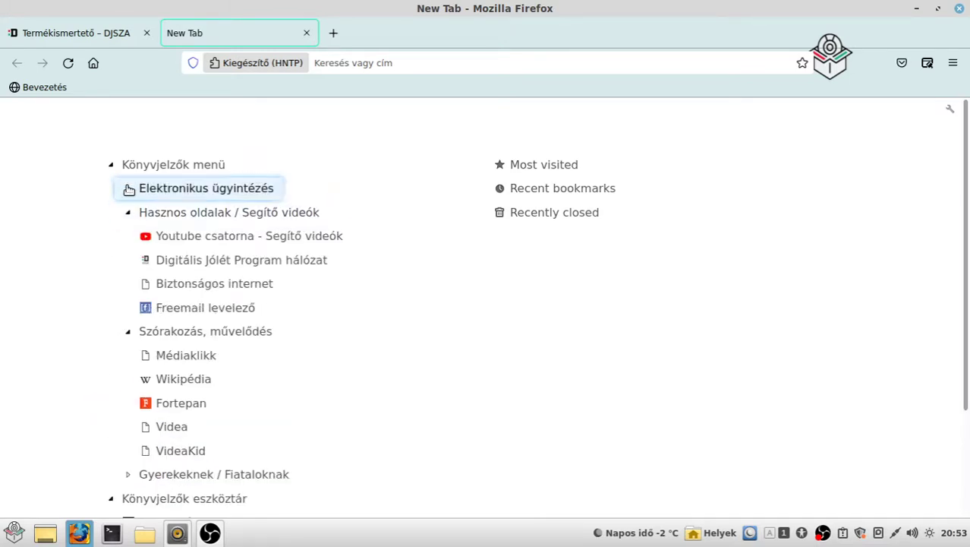
scroll(262, 231, "down", 3)
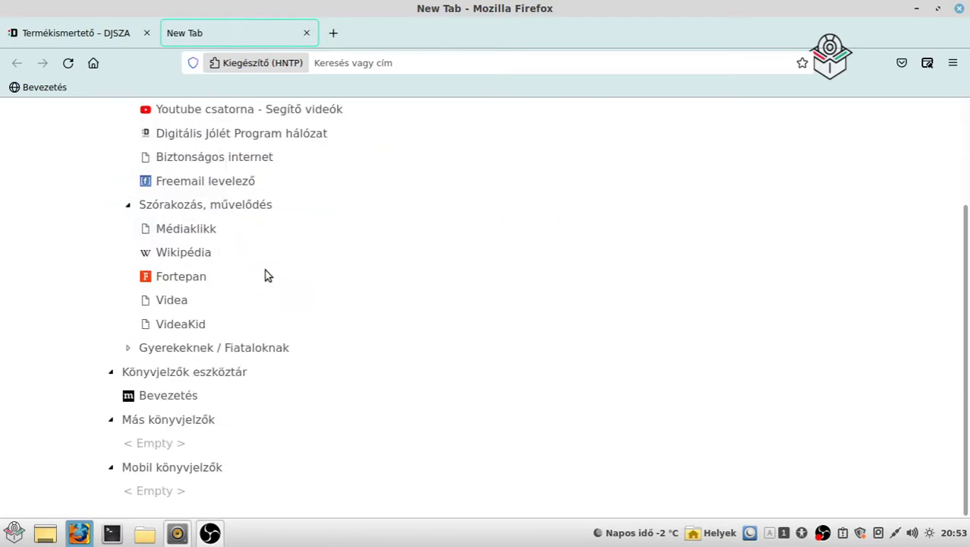
scroll(233, 304, "up", 3)
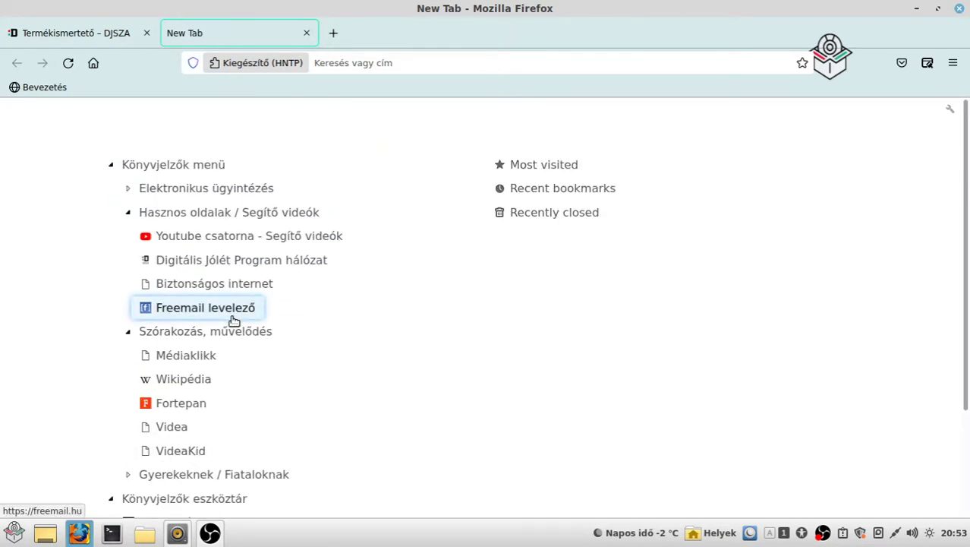
Open the Bevezetés bookmark, dismiss the product family pop-up on the Mozilla page and close the browser.
left_click(25, 88)
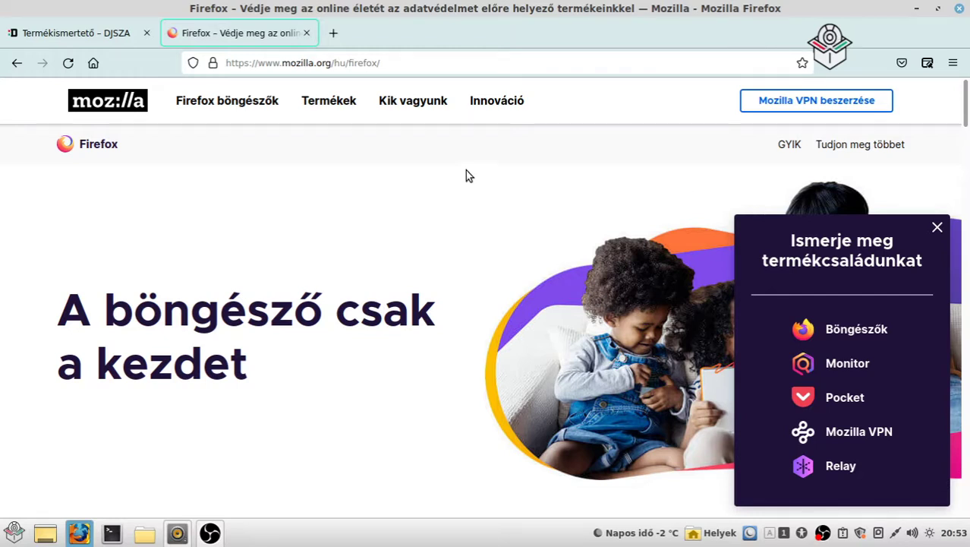
left_click(937, 227)
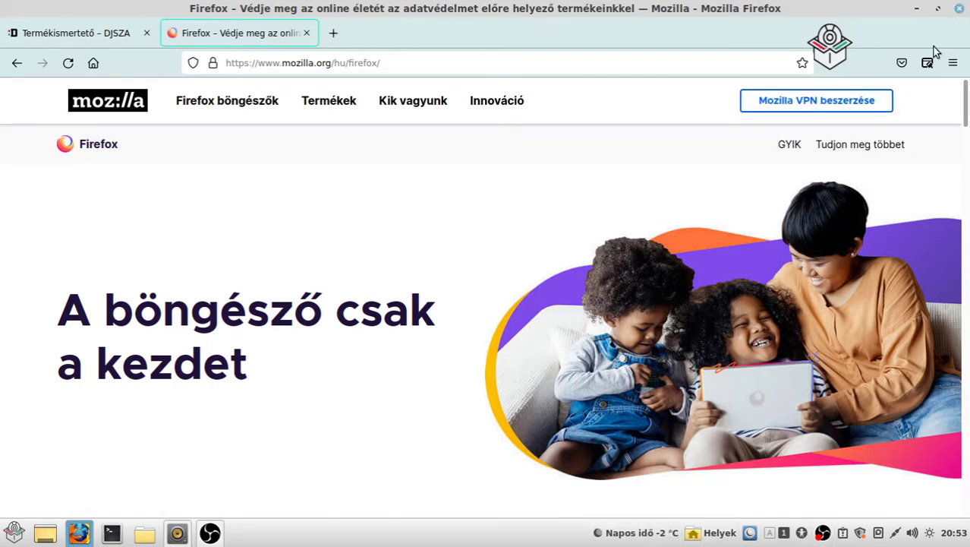
left_click(962, 8)
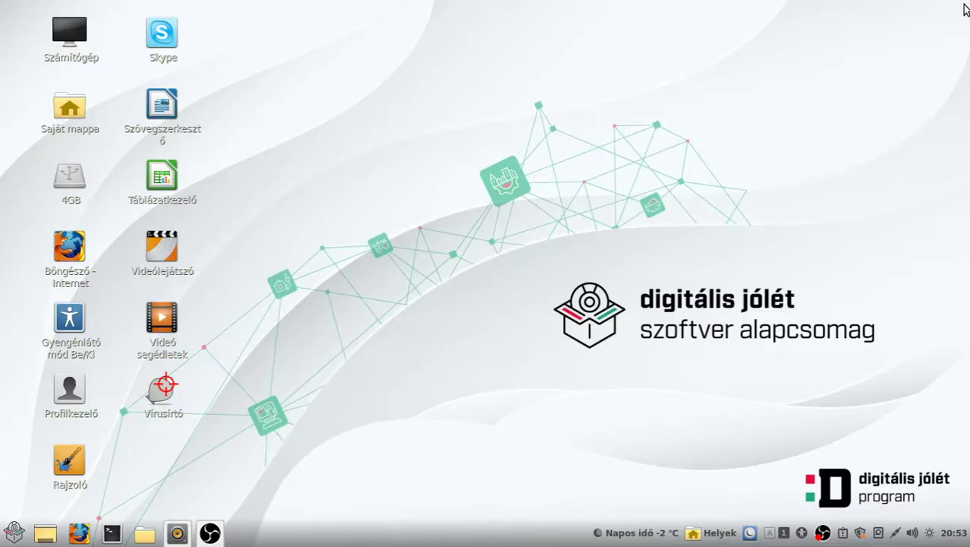
Open the Frissítéskezelő update manager, refresh the list of available updates, dismiss the synaptic error and close the manager.
left_click(864, 536)
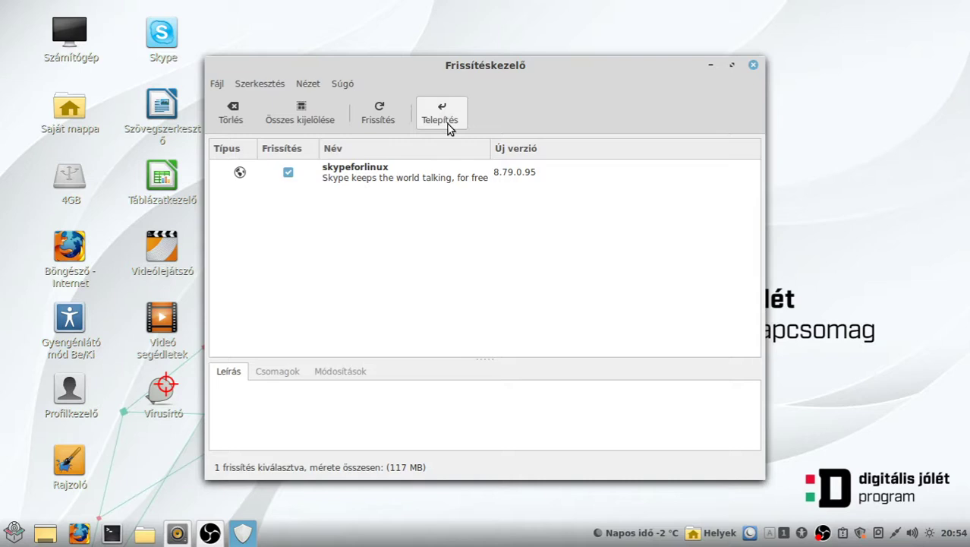
left_click(392, 116)
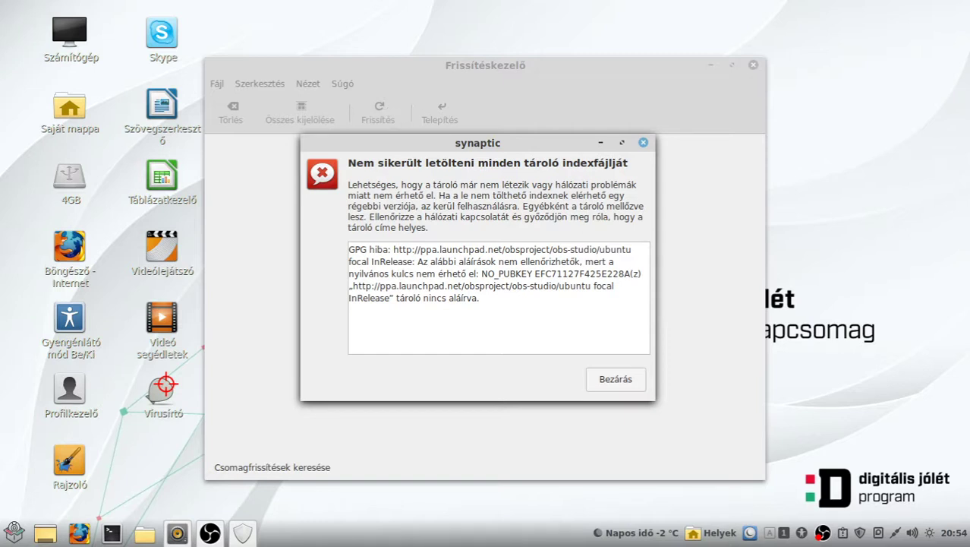
left_click(615, 381)
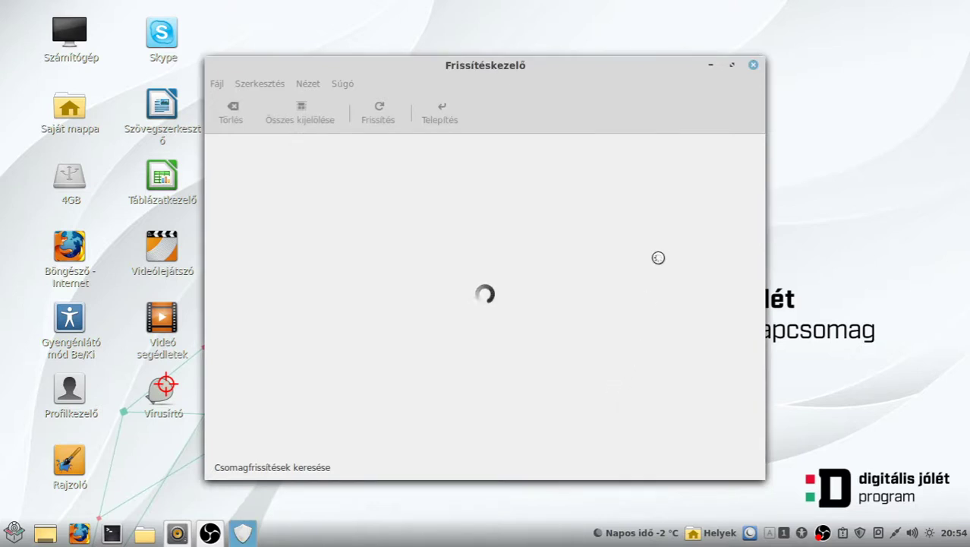
left_click(754, 68)
Browse the application menu's categories, including Hang és videó, Iroda, Adminisztráció, Beállítások, Kellékek and Grafika, to examine the installed programs.
left_click(13, 531)
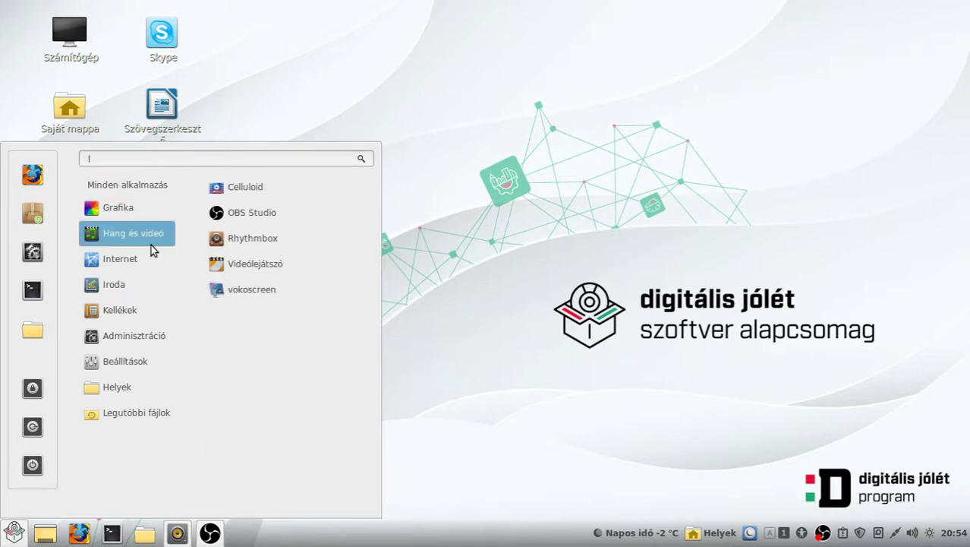
mouse_move(125, 285)
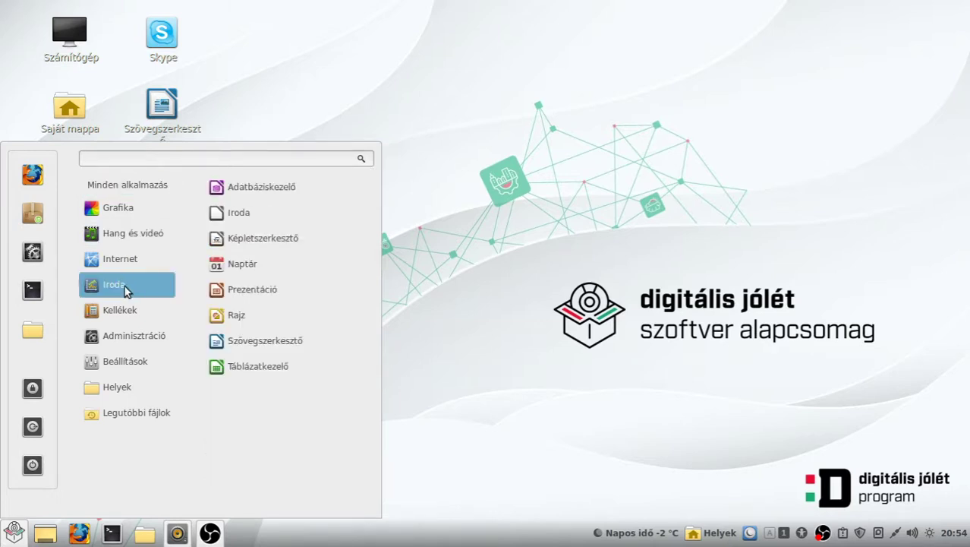
mouse_move(133, 343)
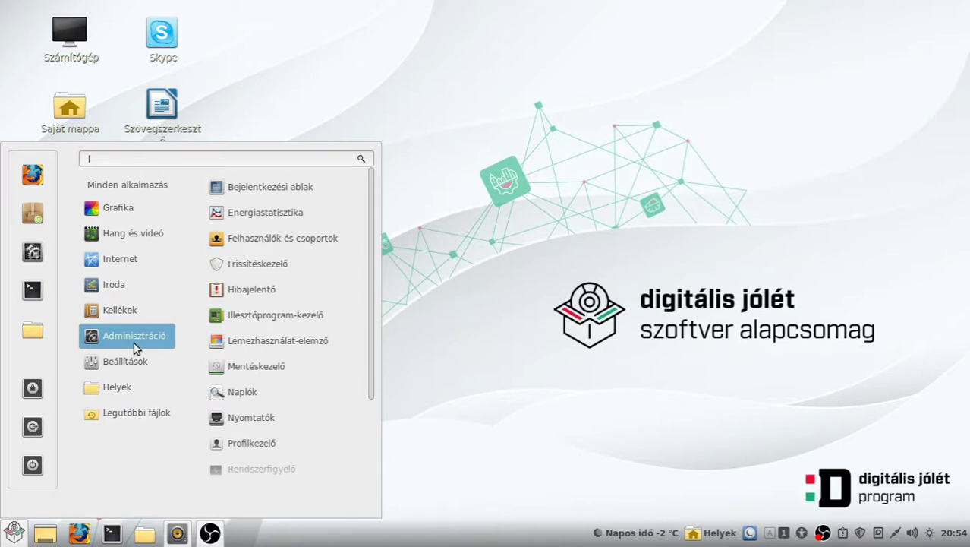
mouse_move(129, 361)
scroll(343, 331, "up", 2)
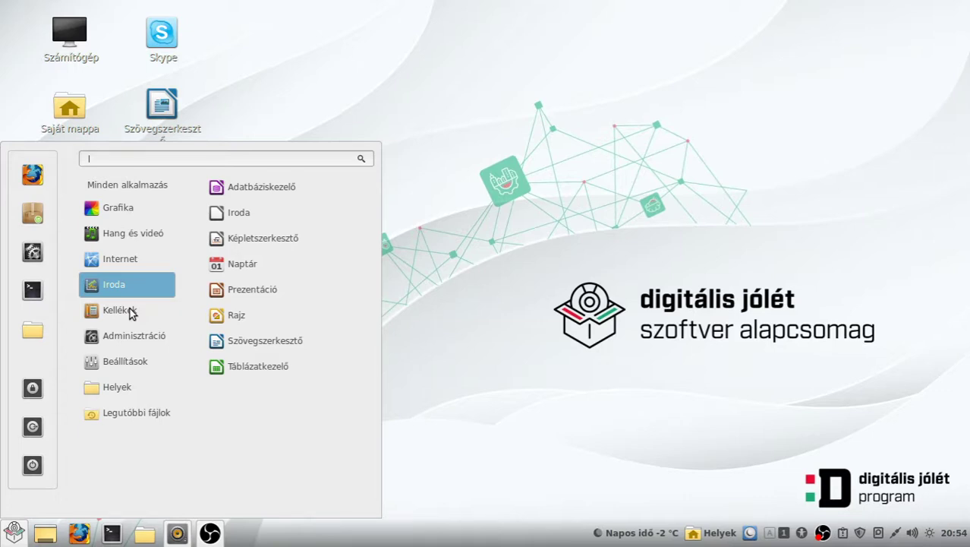
mouse_move(129, 309)
scroll(265, 303, "down", 1)
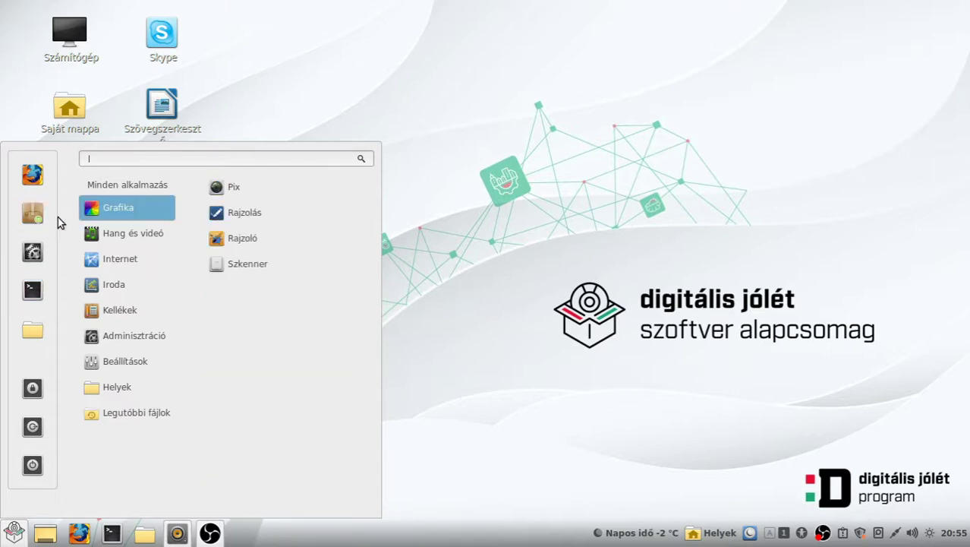
Open the Szoftverkezelő software manager and list the programs under Minden alkalmazás.
left_click(32, 213)
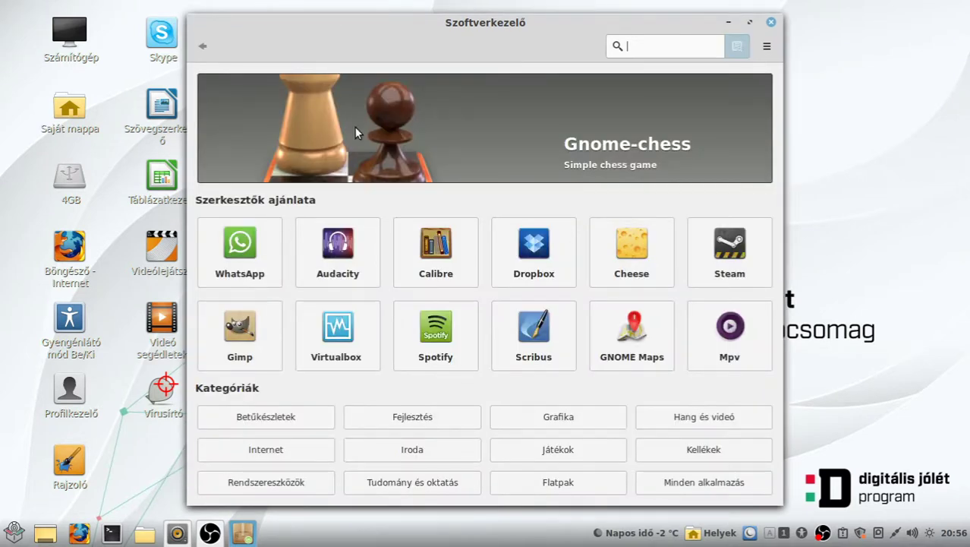
left_click(683, 492)
left_click_drag(422, 35, 402, 32)
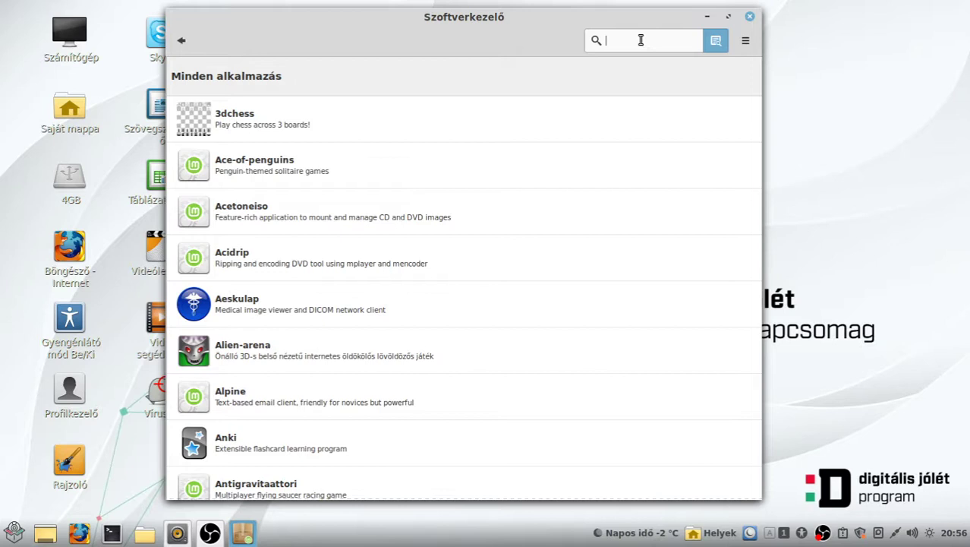
Search the software manager for "skype" and close the manager.
type("skype")
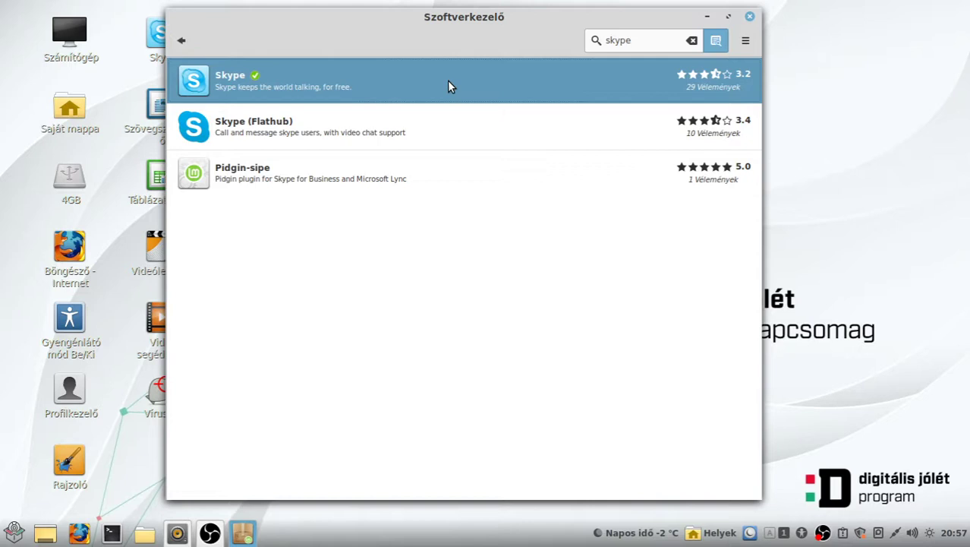
left_click(212, 534)
left_click(211, 534)
left_click(750, 16)
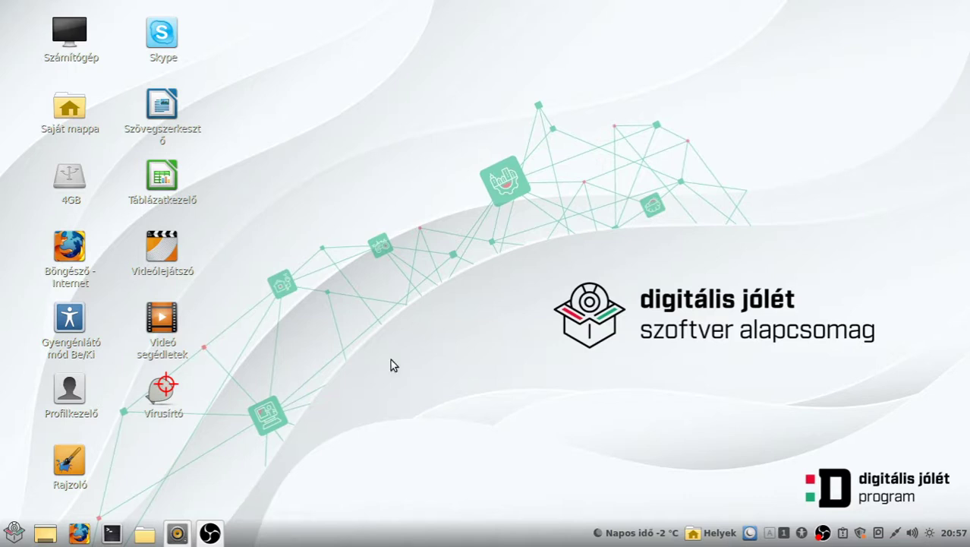
Open a terminal, run "sudo apt install synaptic" and authenticate with the account password.
key("ctrl+alt+t")
type("sudo apt install")
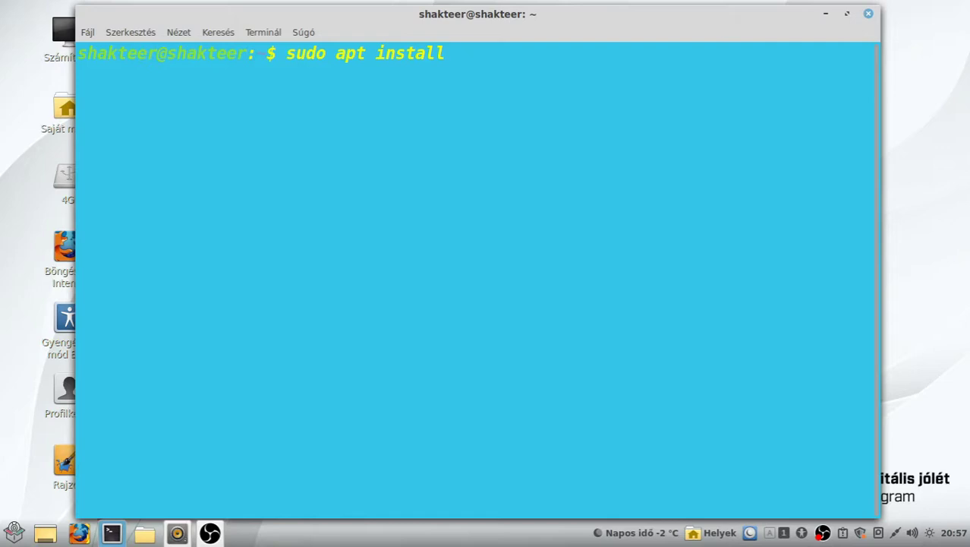
type("ynaptic")
key("Return")
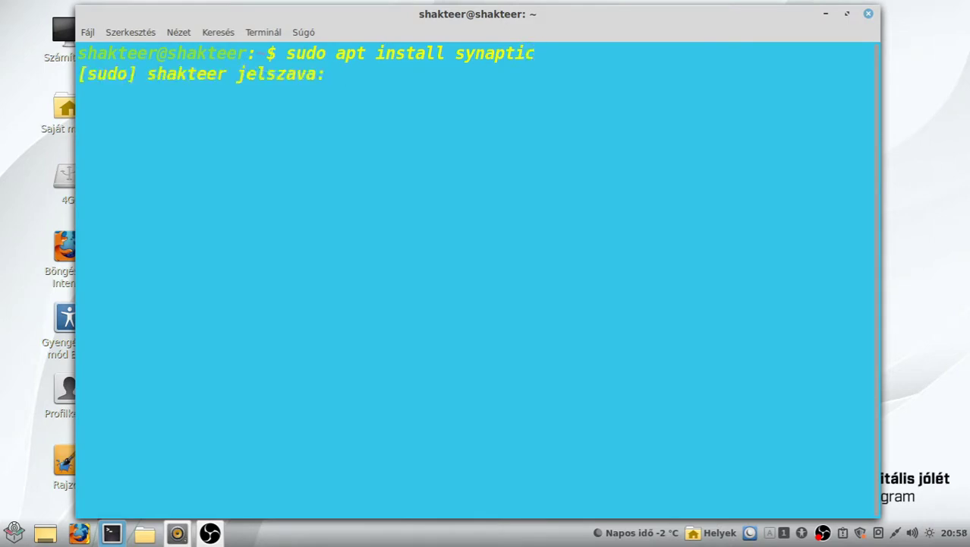
type("*")
key("BackSpace")
type("************")
key("Return")
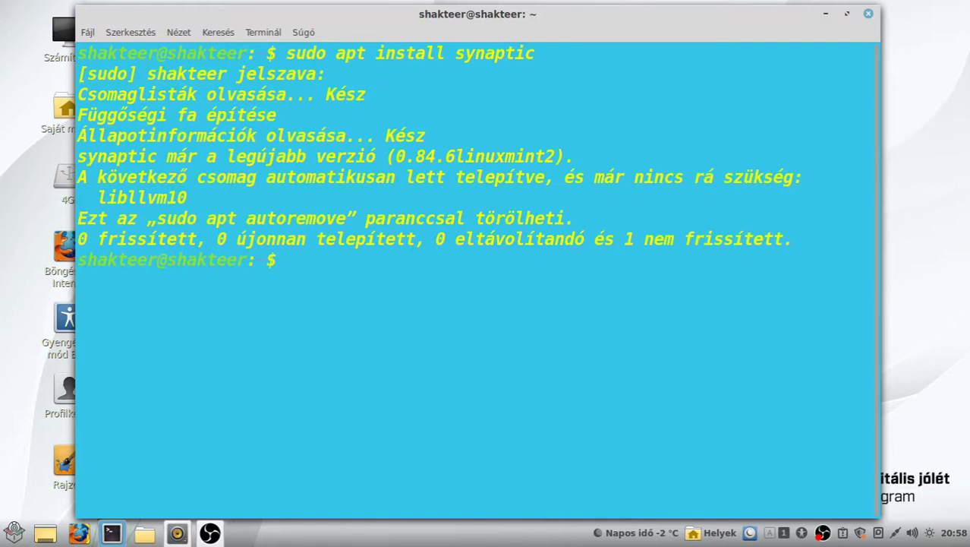
Launch Synaptic csomagkezelő from the Adminisztráció programs and authenticate with the account password.
left_click(13, 531)
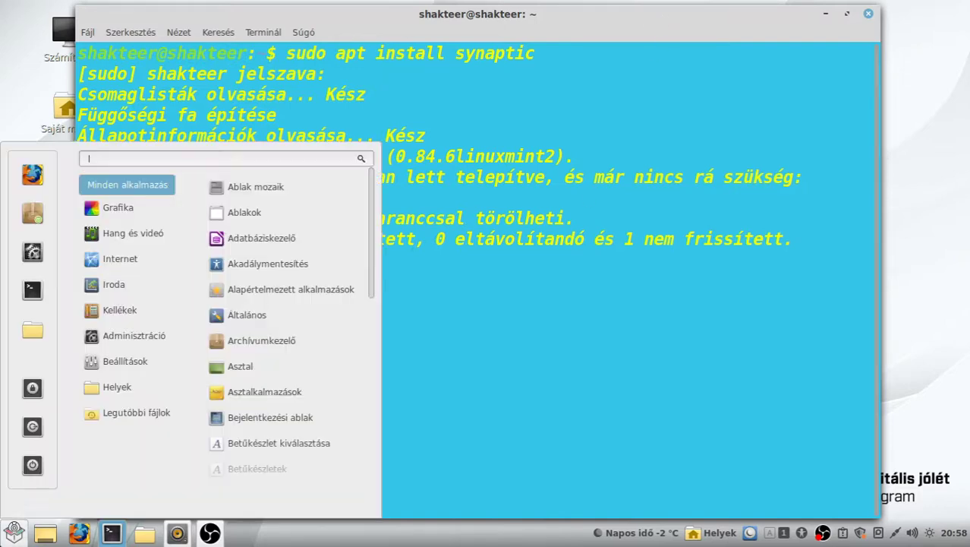
mouse_move(126, 313)
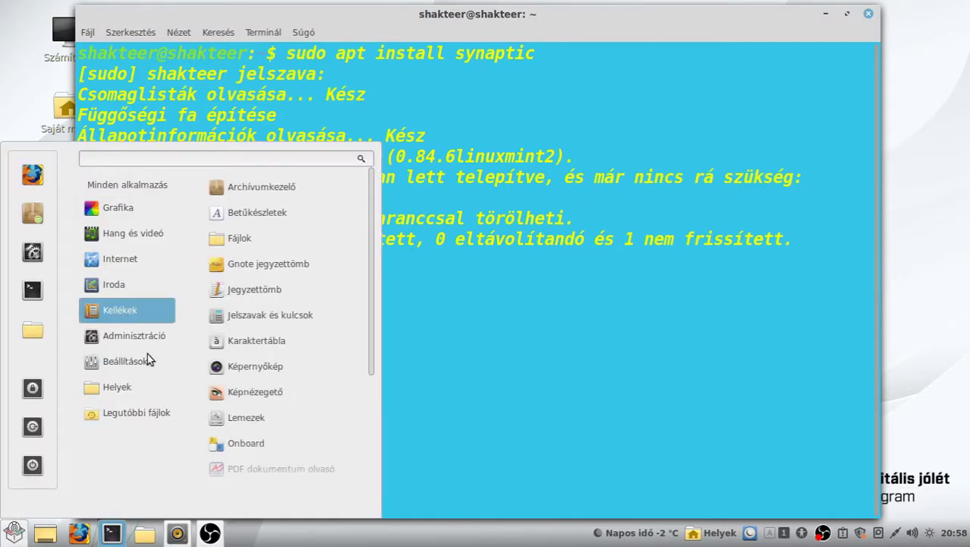
mouse_move(131, 338)
scroll(319, 334, "down", 1)
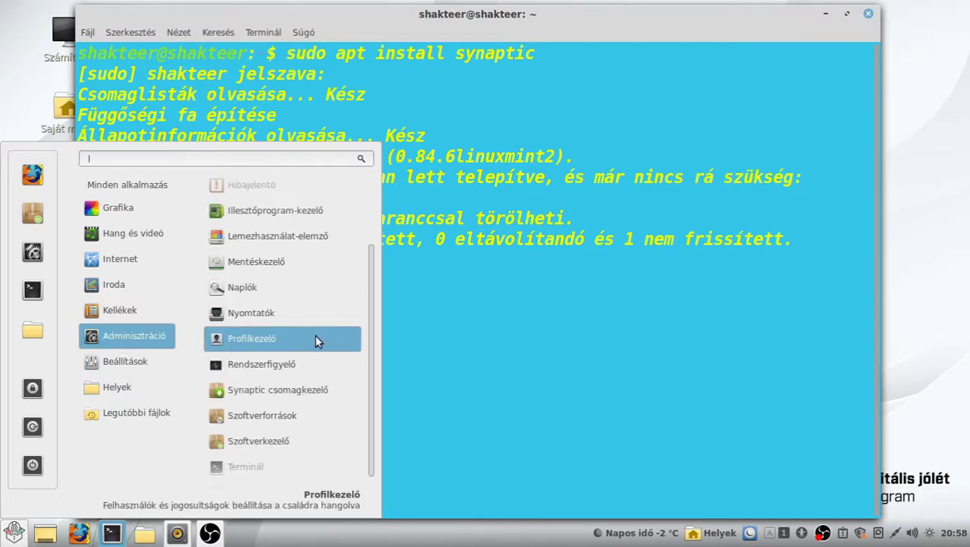
left_click(274, 387)
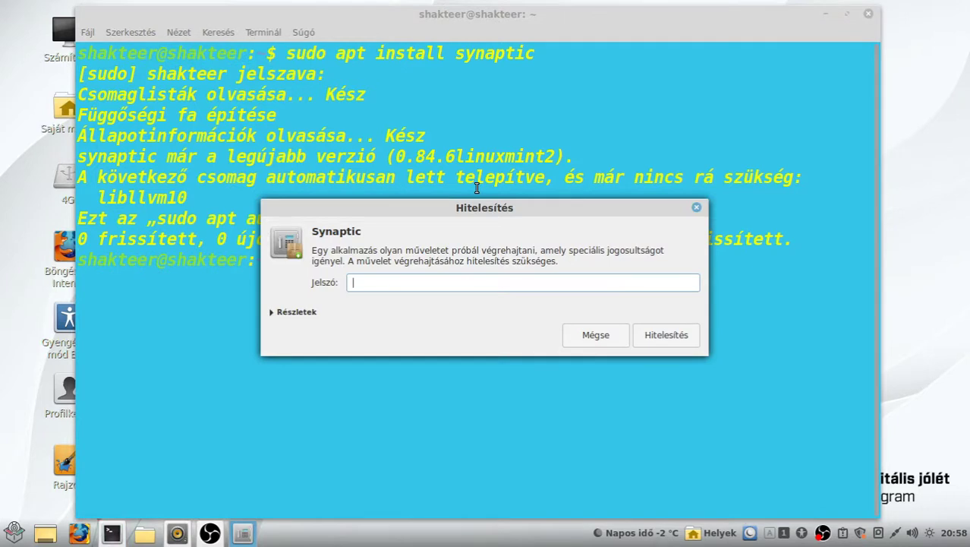
type("************")
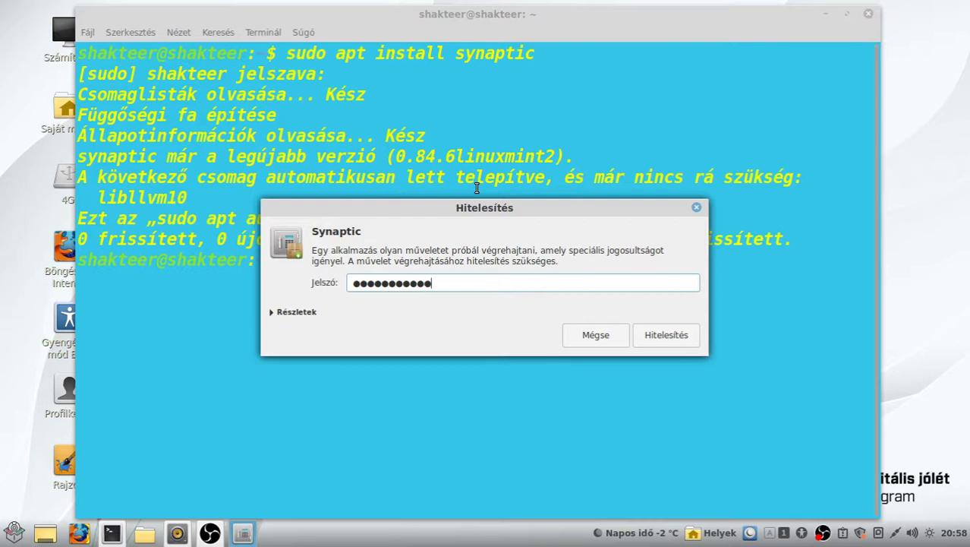
key("Return")
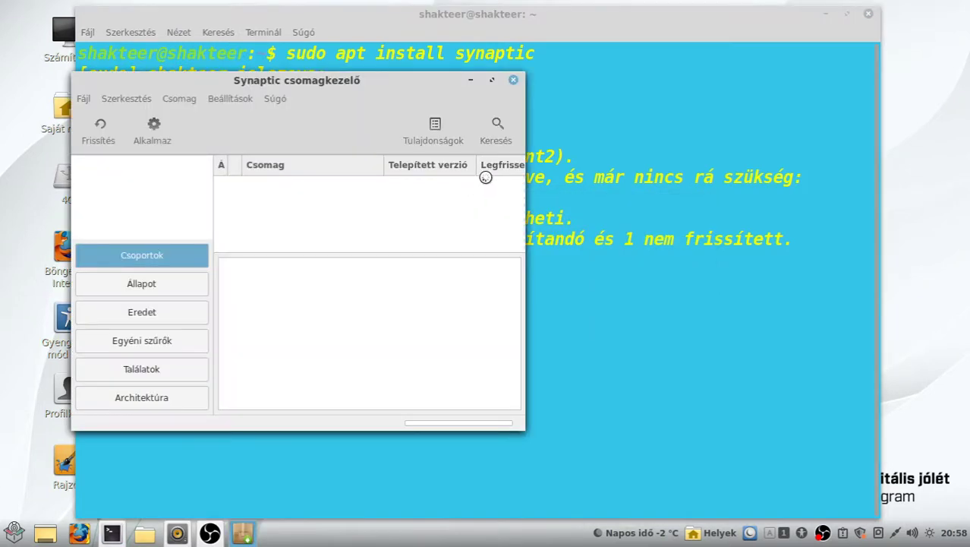
Close the terminal and maximize the Synaptic csomagkezelő window.
left_click(868, 14)
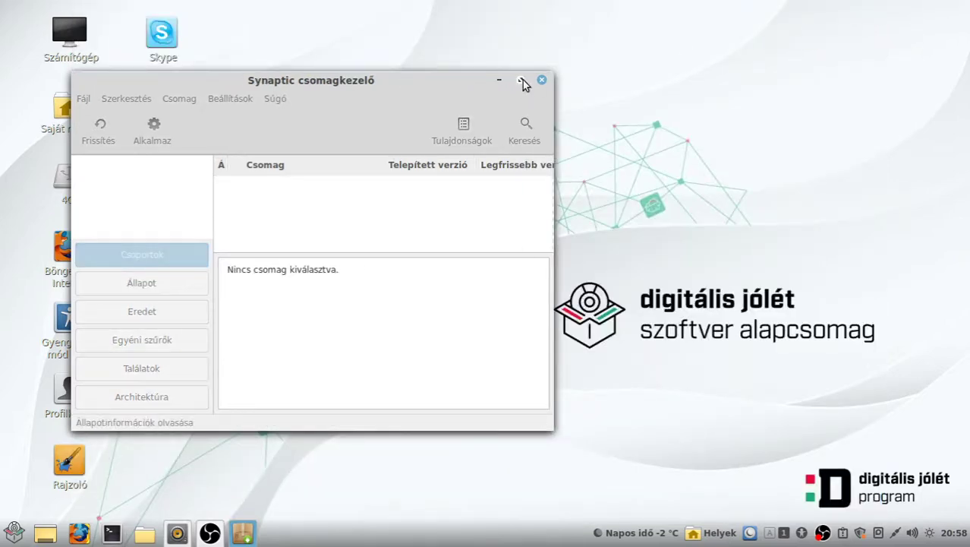
left_click(521, 82)
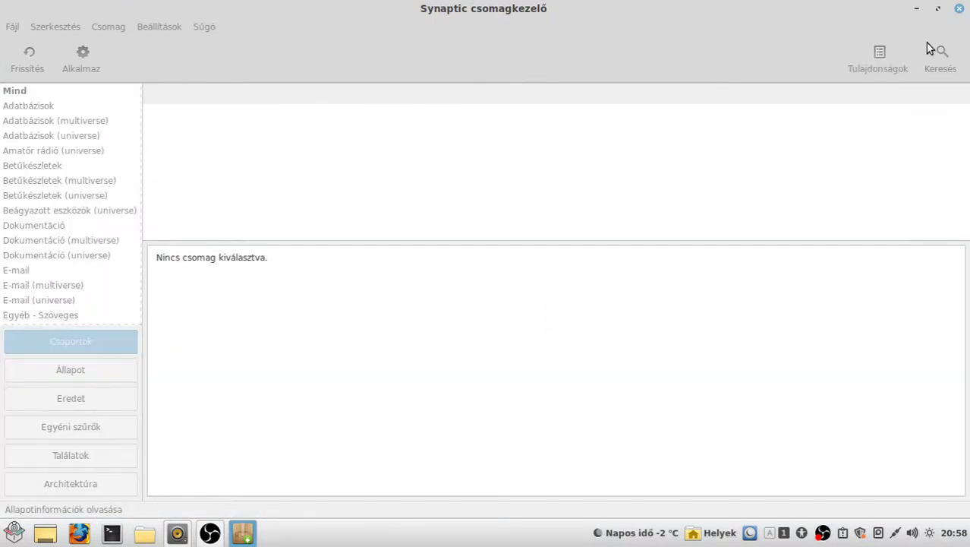
left_click(816, 348)
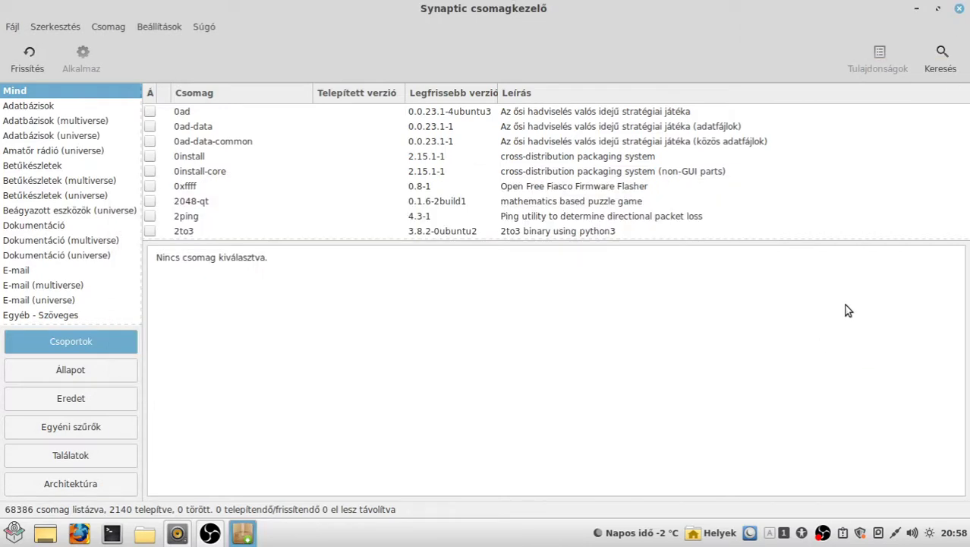
Search the Synaptic packages for "skype" by description and name.
left_click(942, 57)
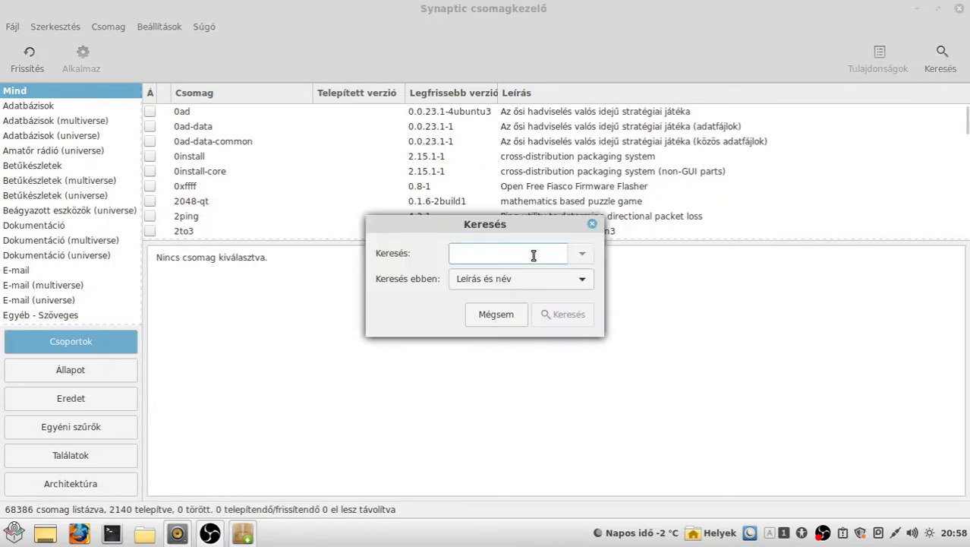
type("skype")
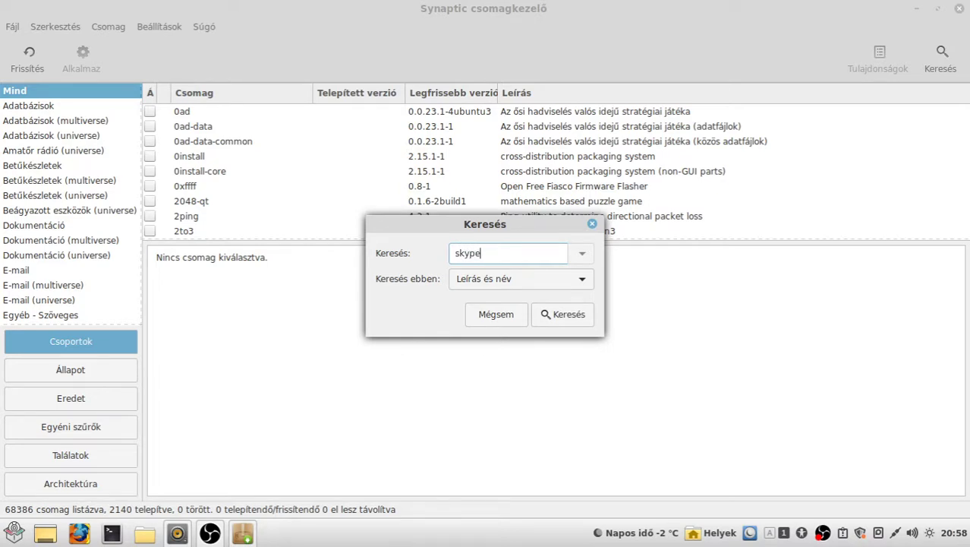
key("Return")
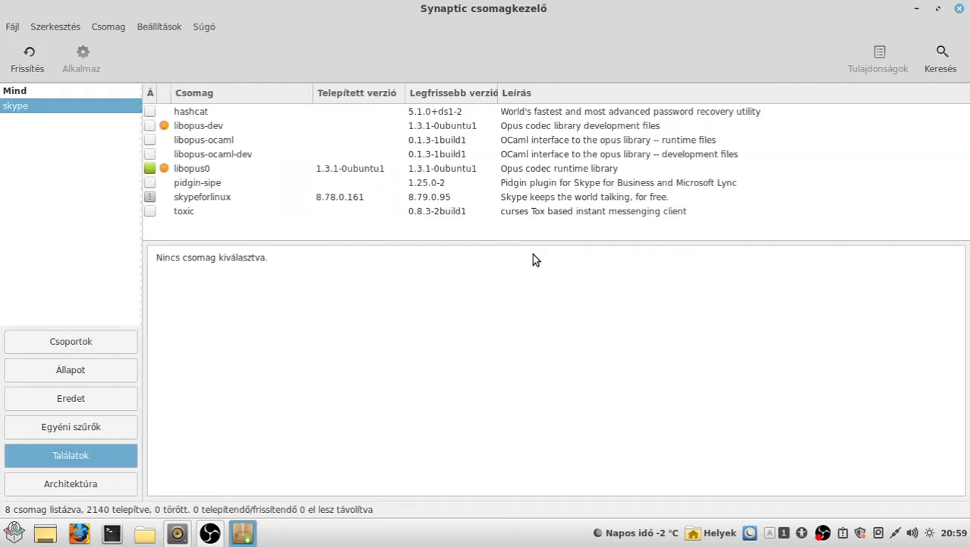
Mark the skypeforlinux package for removal.
left_click(157, 199)
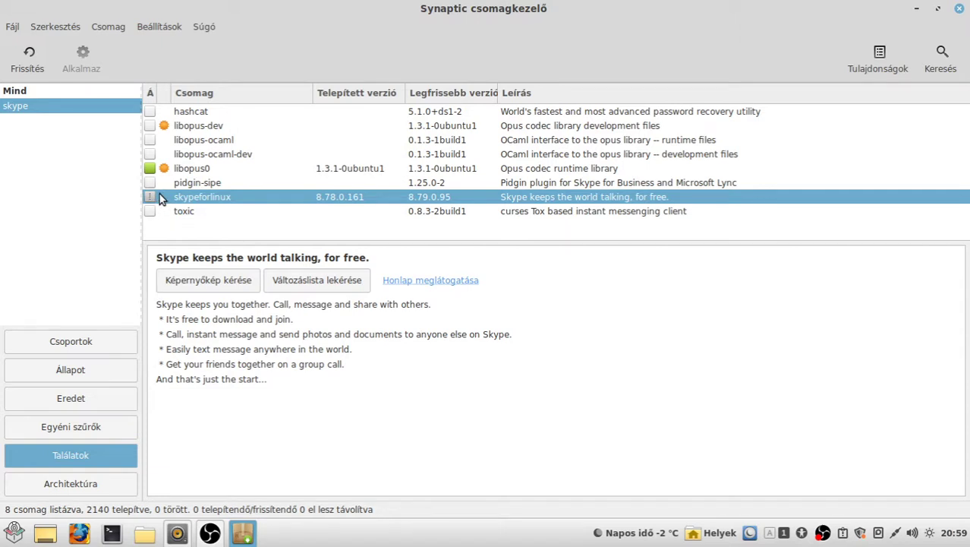
left_click(167, 196)
key("Escape")
left_click(169, 199)
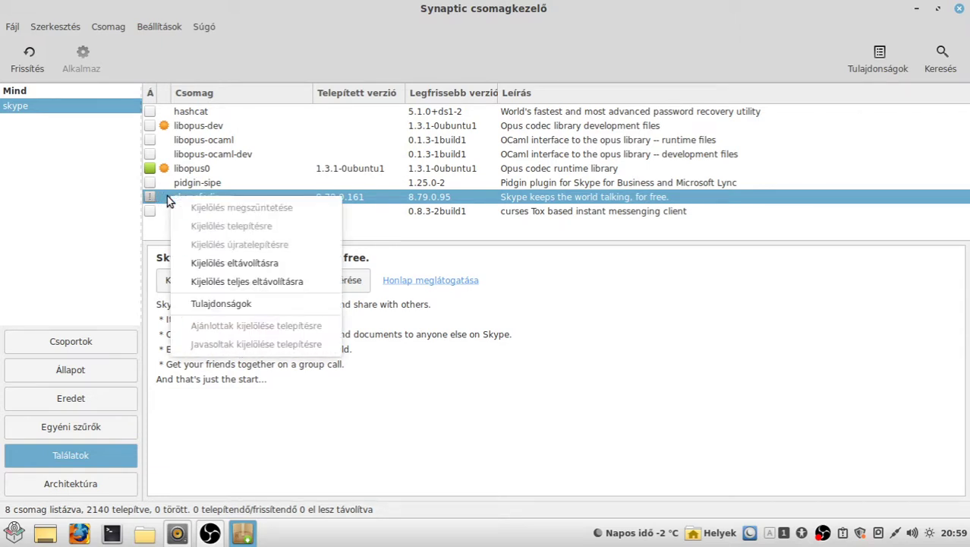
left_click(241, 263)
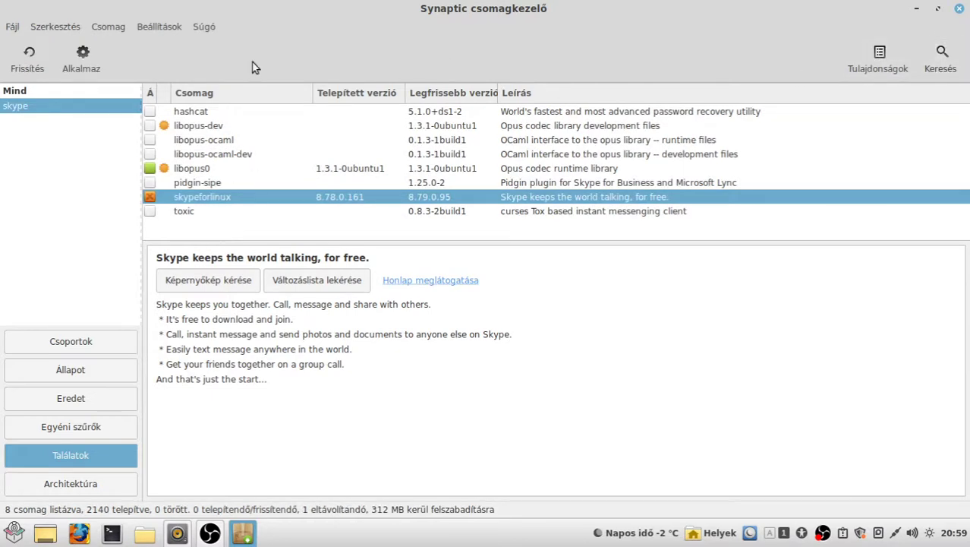
Apply the skypeforlinux removal, set the result dialog to close automatically after successful changes and dismiss it.
left_click(92, 51)
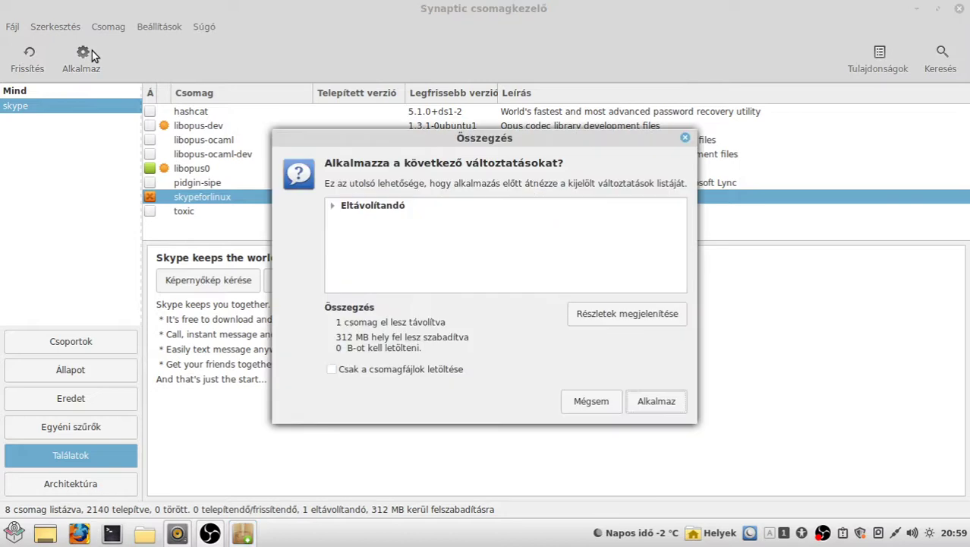
left_click(656, 405)
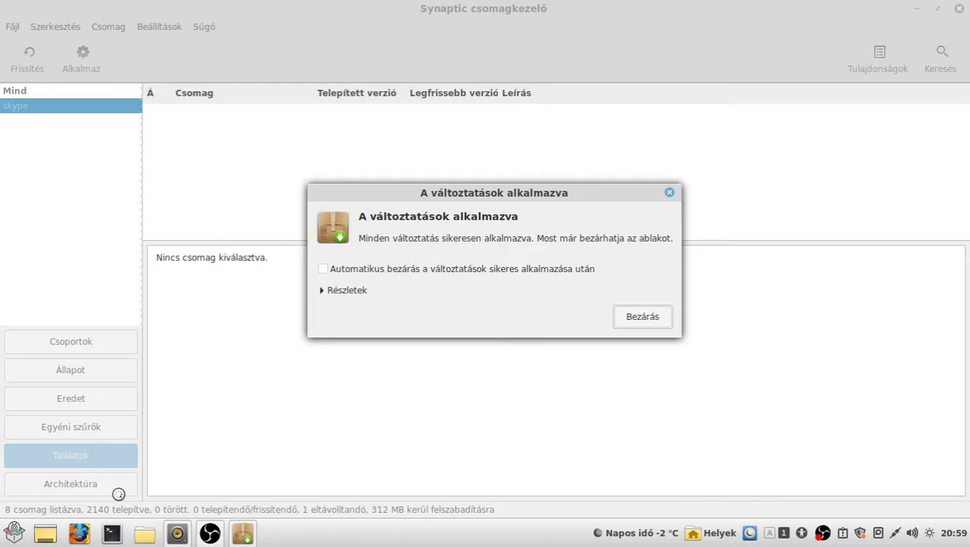
left_click(385, 271)
left_click(642, 316)
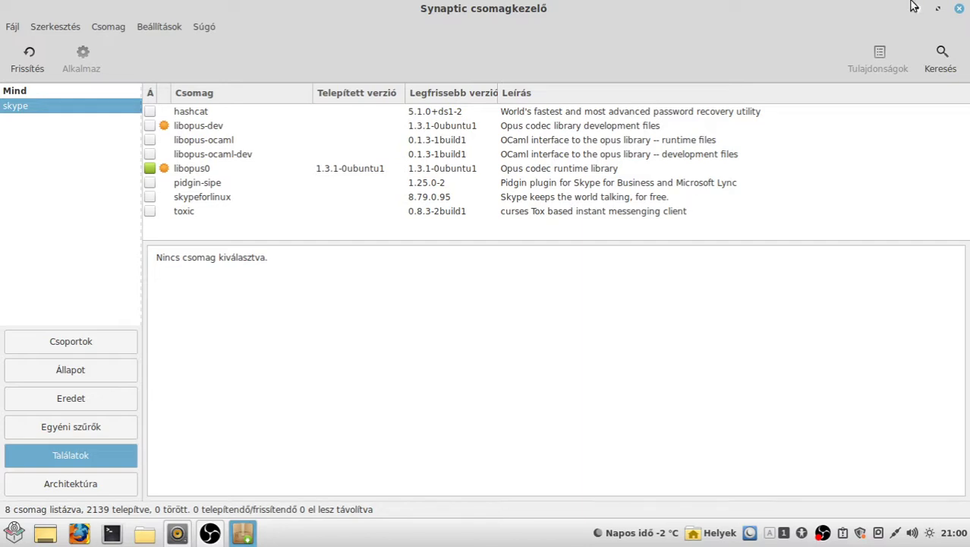
Close Synaptic, switch to Firefox and close its empty new tab, keeping the szoftveralapcsomag.hu home page open.
left_click(960, 9)
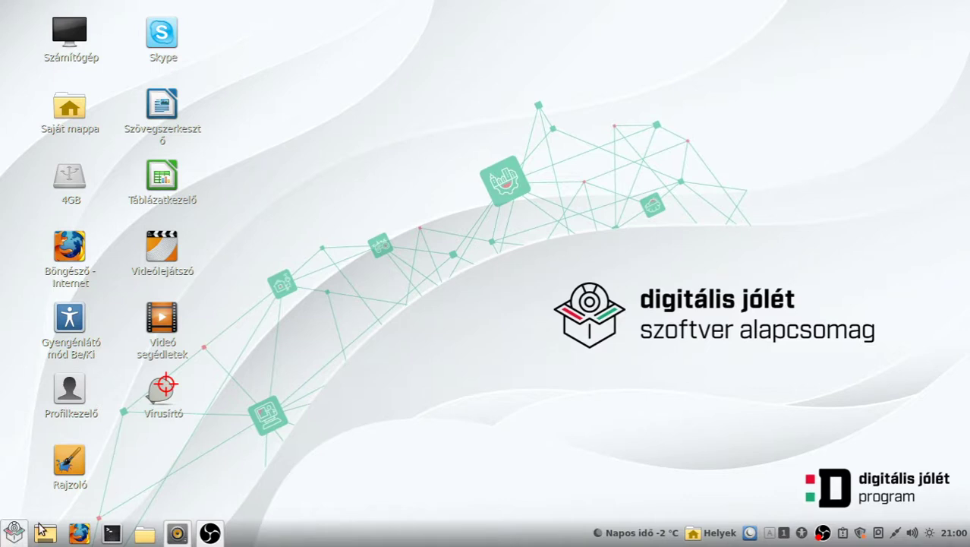
left_click(13, 532)
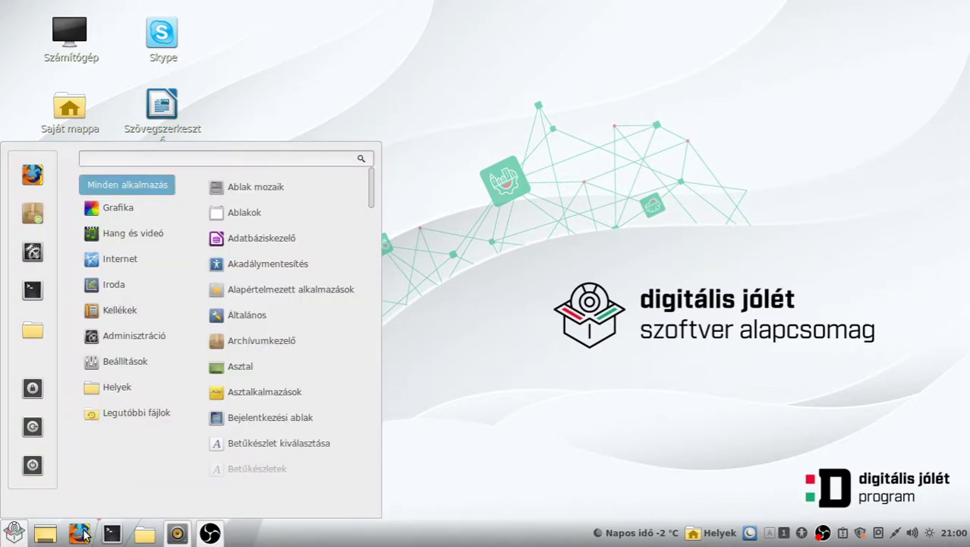
left_click(83, 534)
left_click(85, 533)
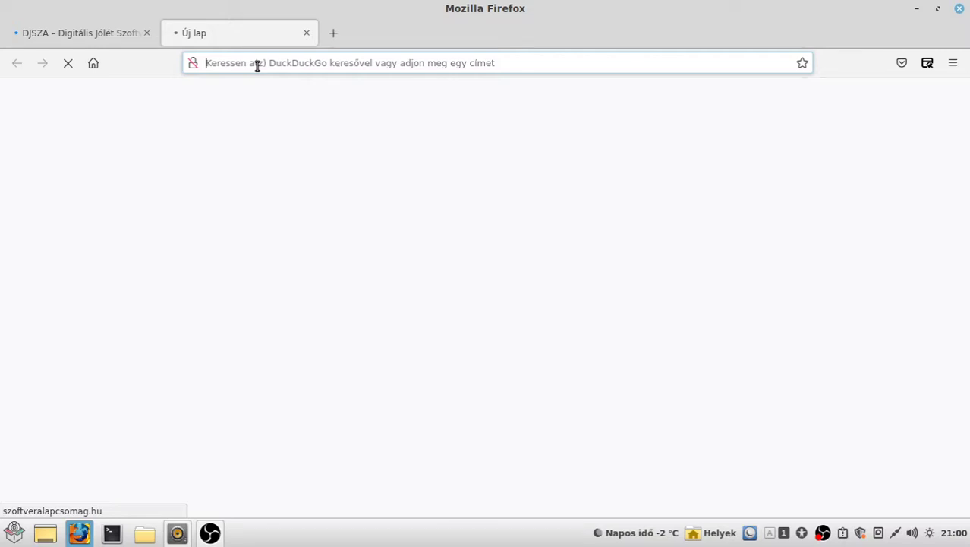
key("ctrl+w")
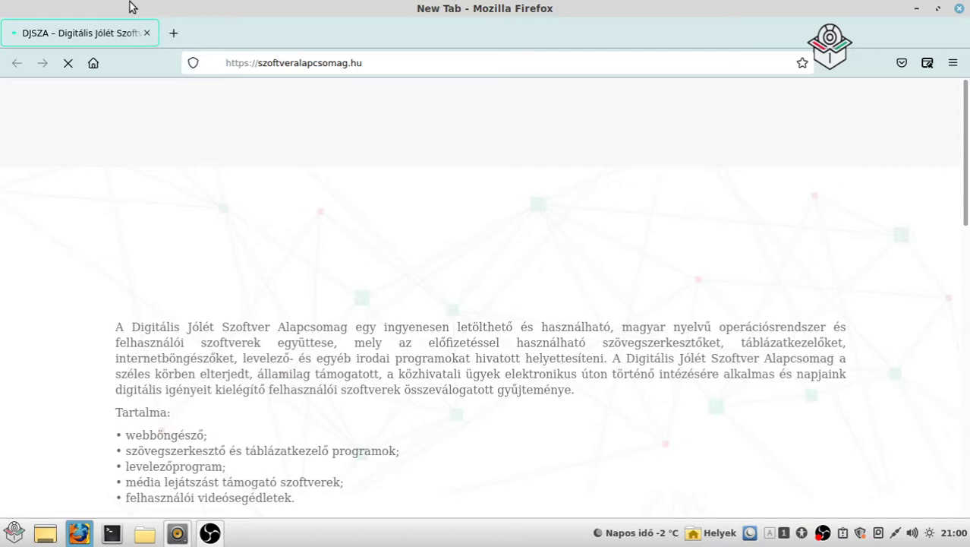
Search the web for "google chrom" in a new tab and open the Google Chrome page.
key("ctrl+t")
type("google chromw")
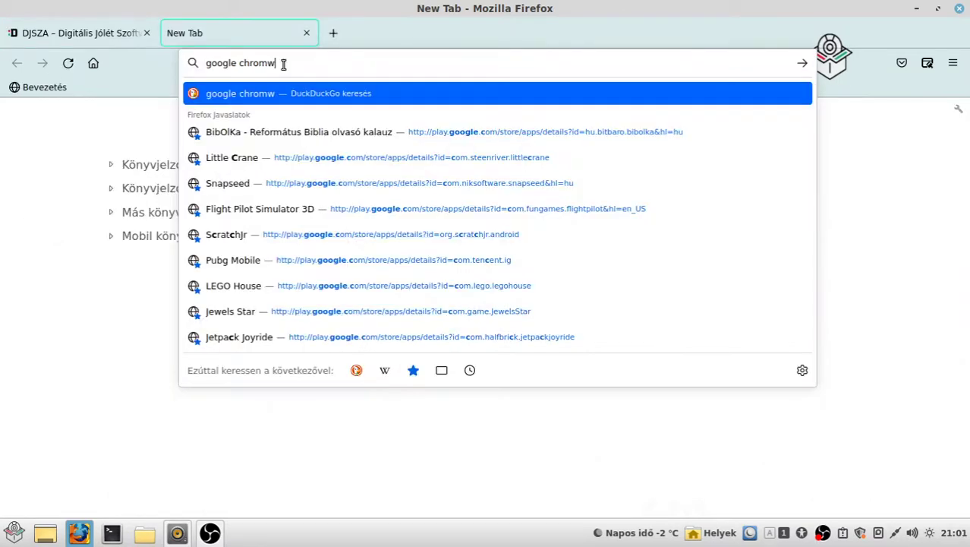
key("BackSpace")
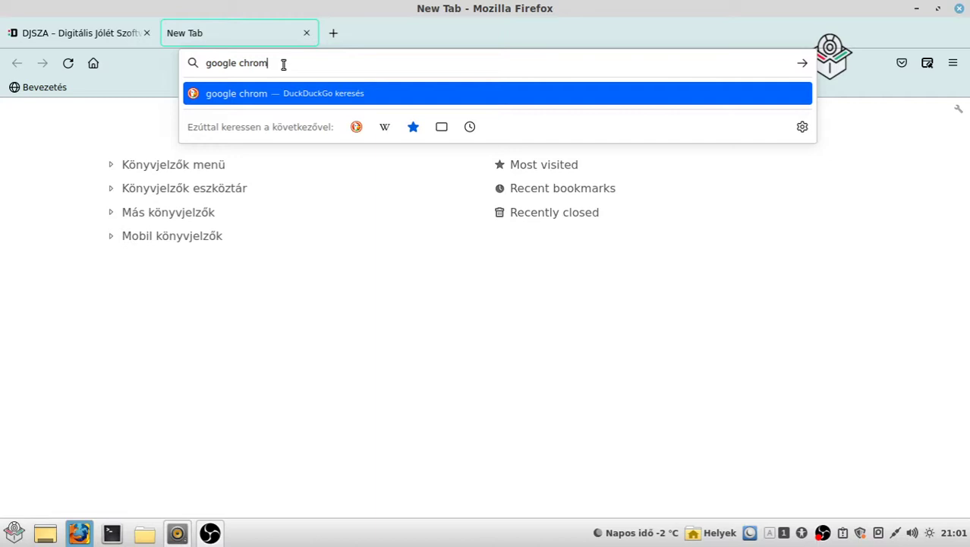
key("Return")
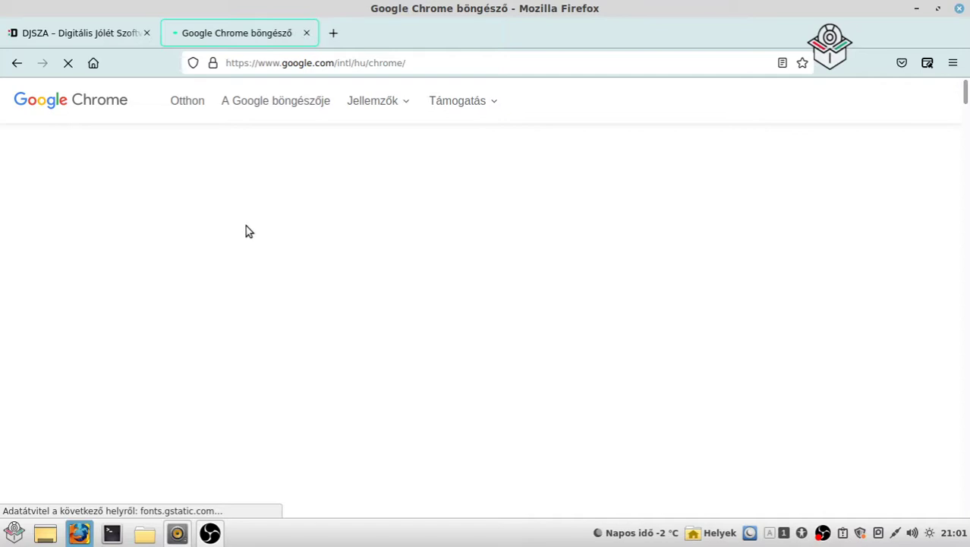
Close the Google Chrome tab and browse the preset bookmark folders on a new tab page, including Mémek.
key("ctrl+w")
key("ctrl+t")
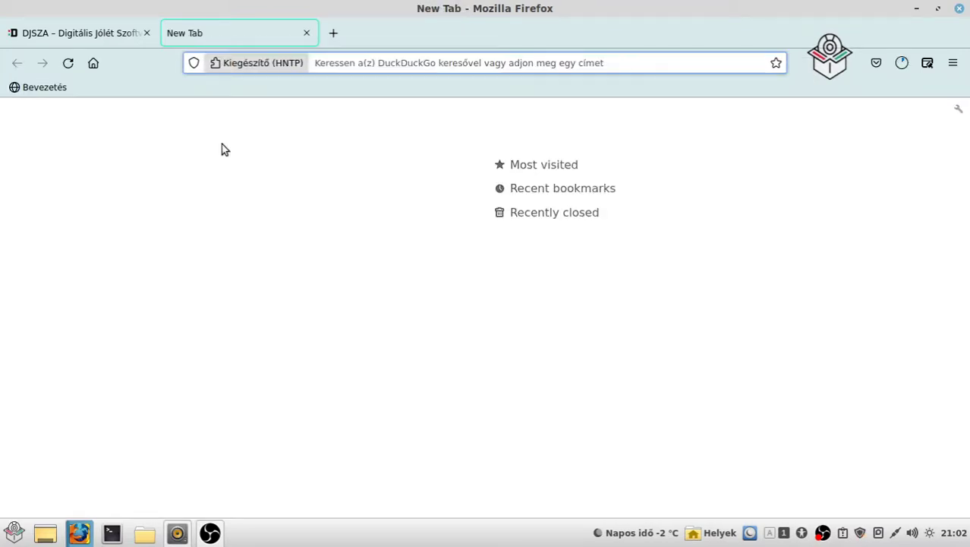
left_click(106, 219)
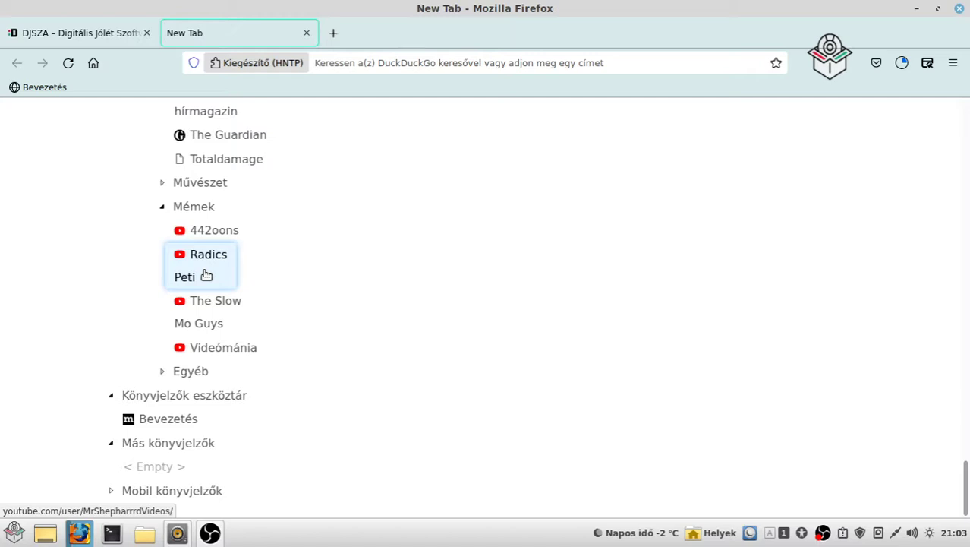
scroll(160, 377, "up", 5)
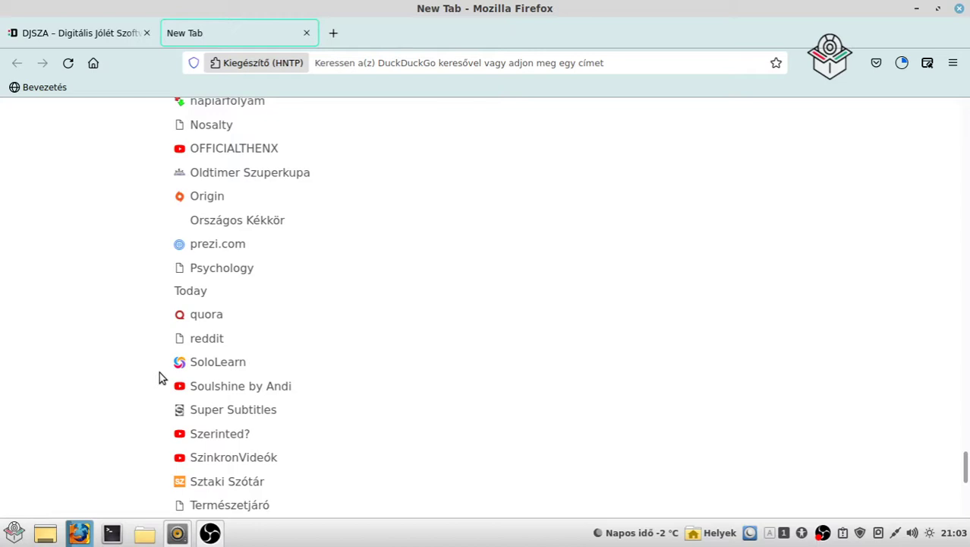
Close the bookmarks tab, check the download progress of google-chrome-stable_current_amd64.deb and view the address suggestions in a new tab.
key("ctrl+w")
left_click(901, 62)
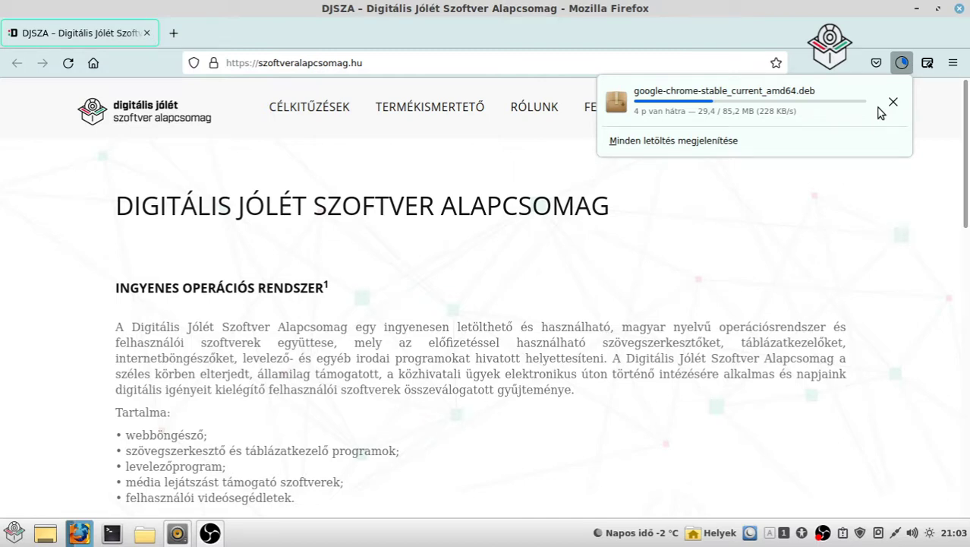
key("ctrl+t")
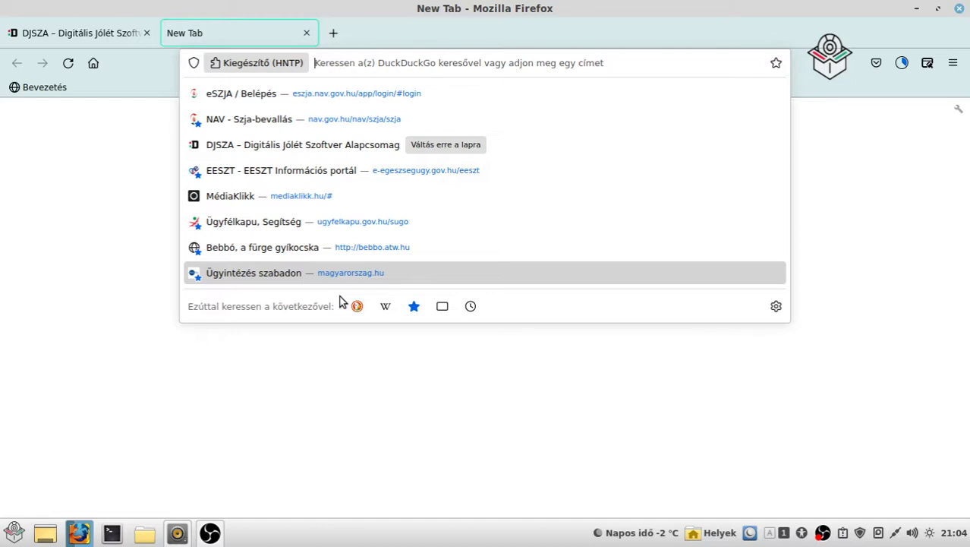
left_click(267, 225)
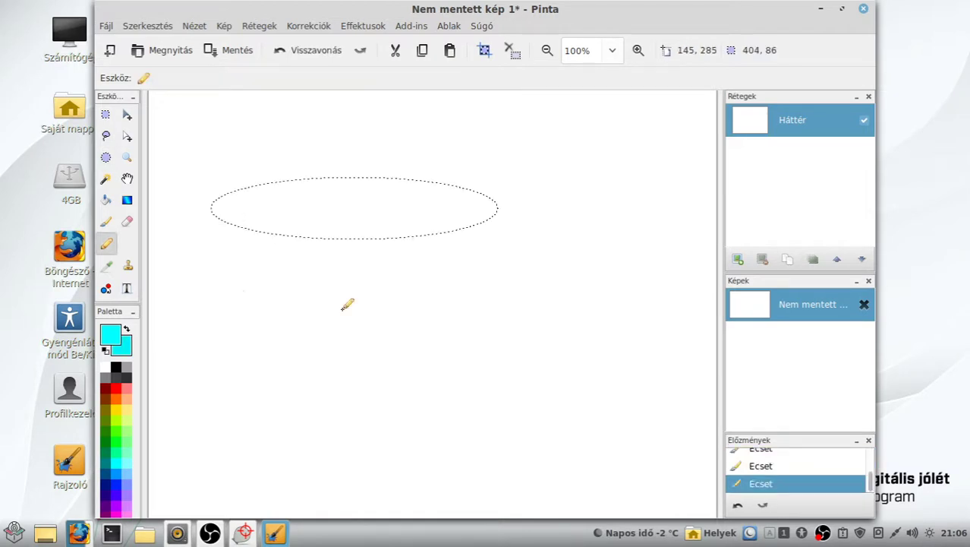
Switch to Pinta and draw a vertical, a diagonal and a horizontal cyan pencil line inside the elliptical selection.
left_click_drag(224, 196, 224, 220)
left_click_drag(301, 180, 339, 238)
left_click_drag(269, 205, 498, 207)
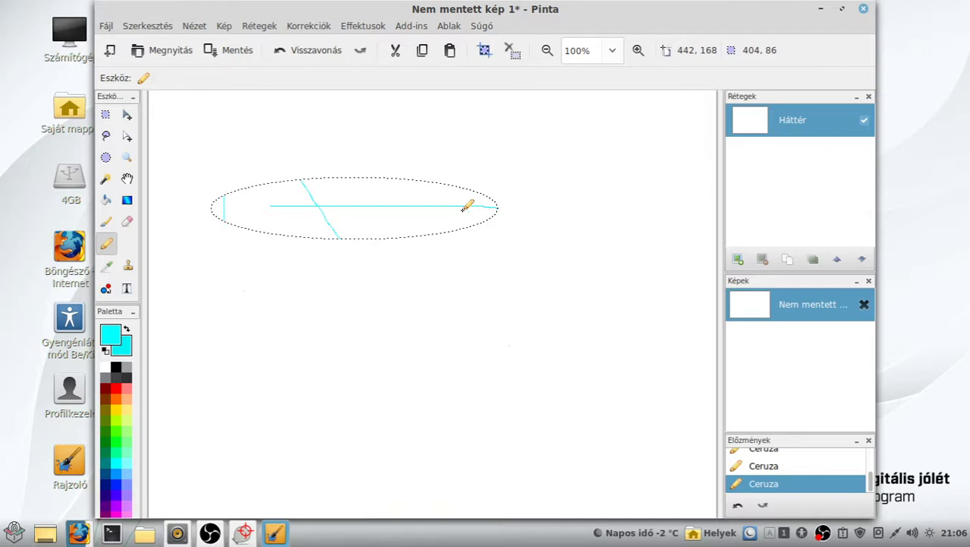
Add a pencil stroke inside the ellipse, and with Firefox minimized, brush a long black car-like outline on a blank Pinta image.
left_click_drag(463, 209, 375, 236)
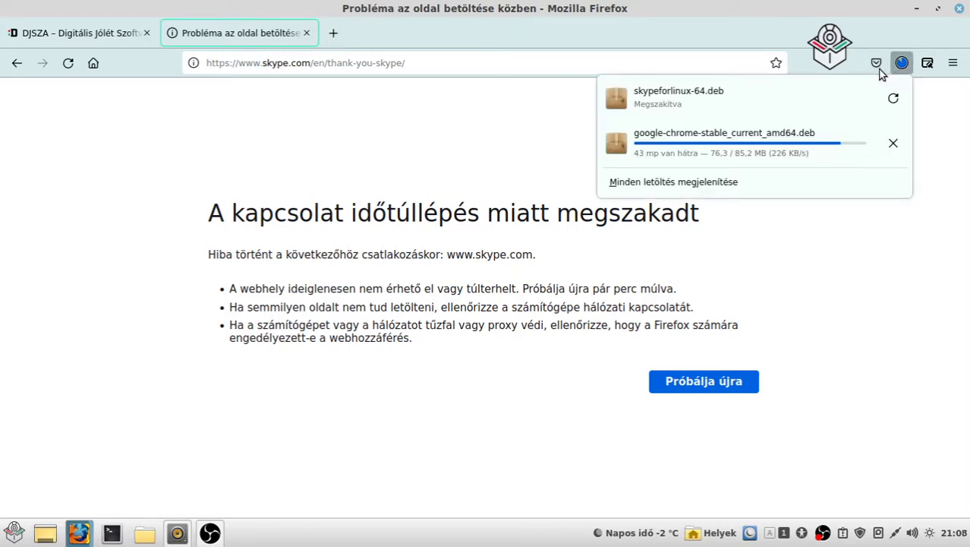
left_click(917, 9)
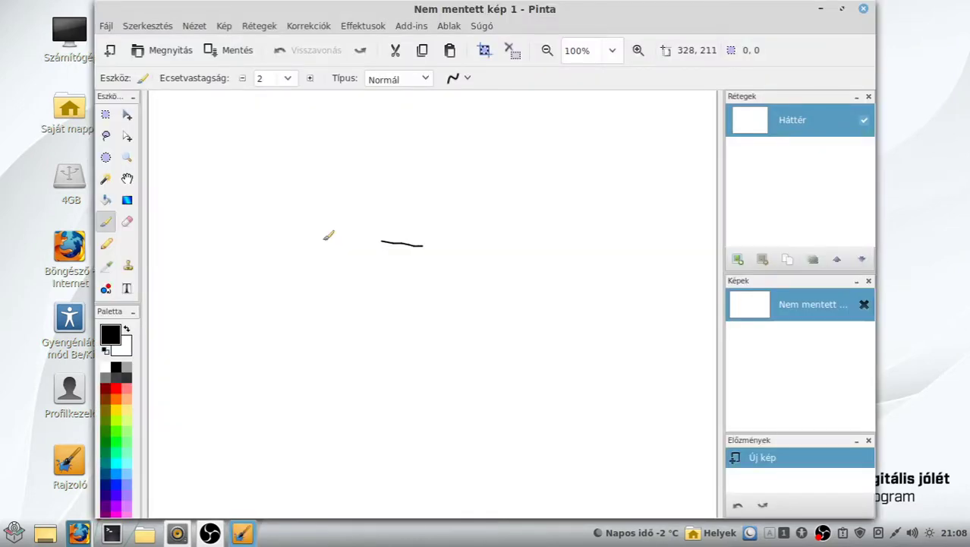
left_click_drag(328, 235, 419, 252)
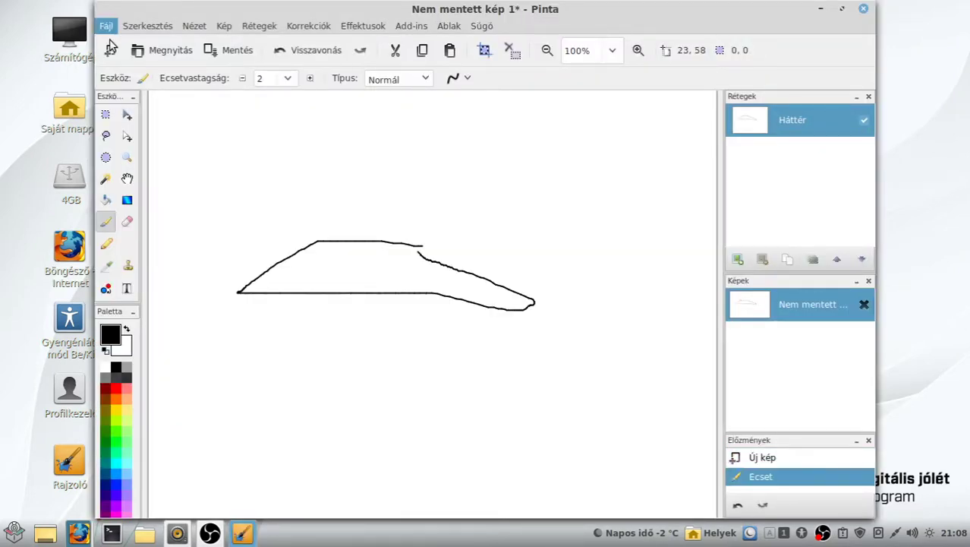
Create a new 800 x 600 landscape image with a white background and set the primary colour to light cyan.
left_click(110, 49)
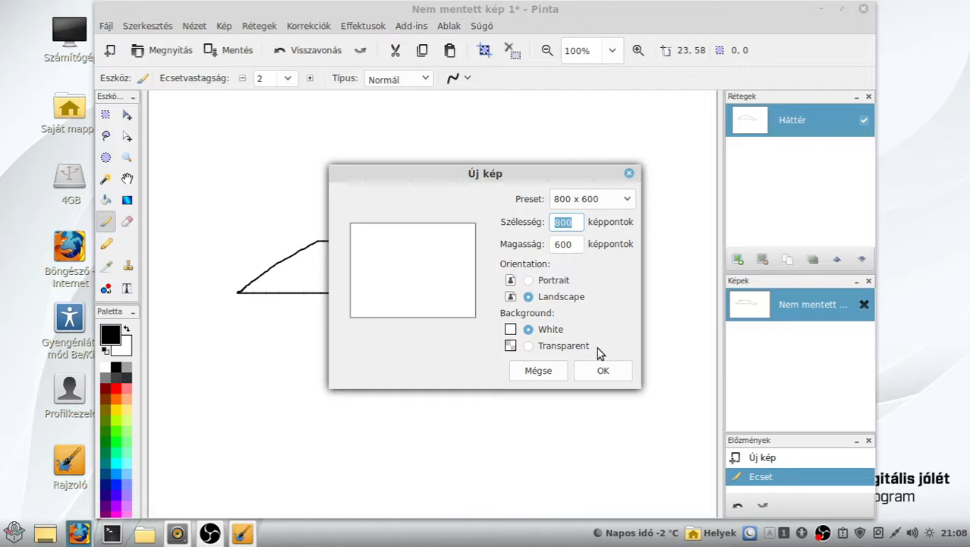
left_click(602, 370)
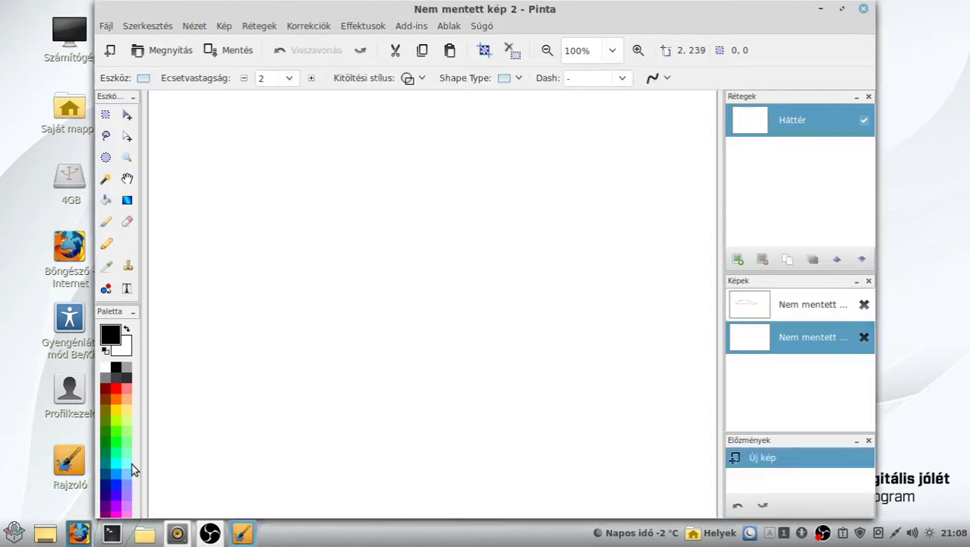
left_click(130, 465)
left_click(118, 456)
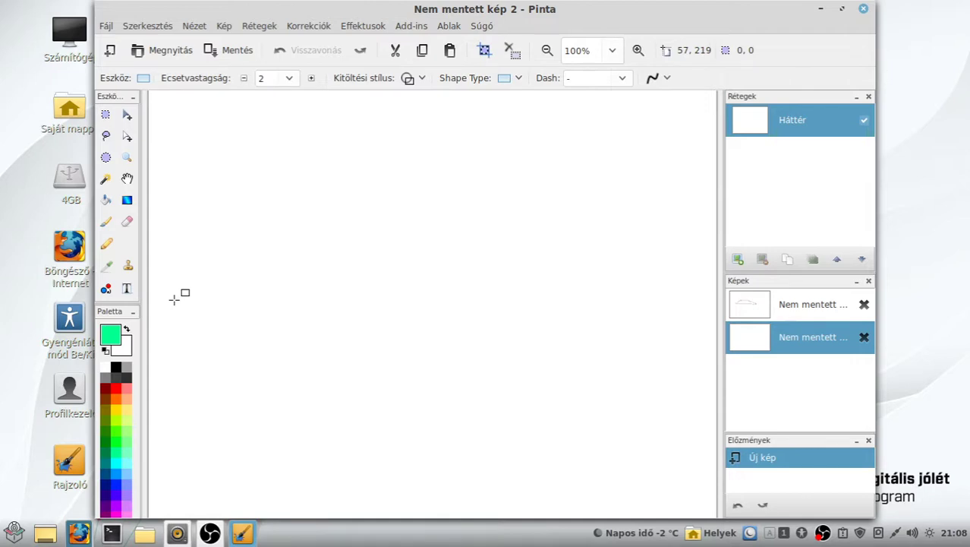
left_click_drag(265, 227, 410, 231)
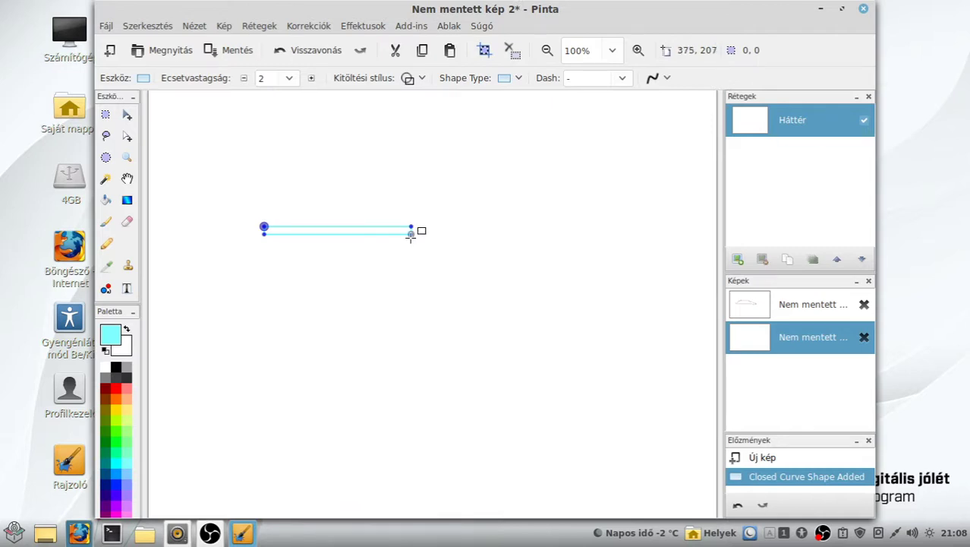
key("Delete")
key("Delete")
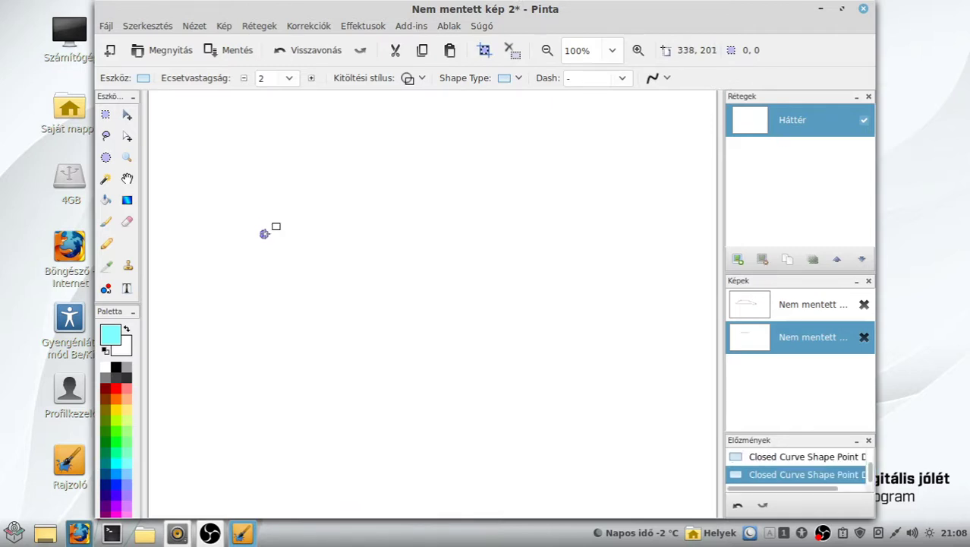
key("Delete")
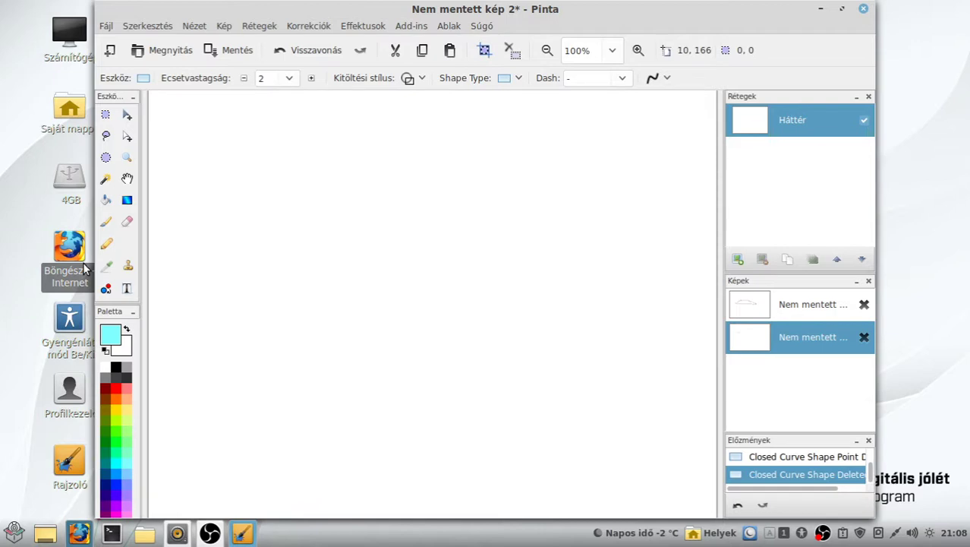
Brush a wide, pointed hat-like shape in light cyan, with a circle in its middle and curved bands on both sides.
left_click(106, 221)
mouse_move(426, 212)
left_mouse_down()
mouse_move(292, 229)
mouse_move(241, 258)
mouse_move(574, 251)
mouse_move(477, 229)
mouse_move(423, 204)
mouse_move(390, 214)
mouse_move(431, 262)
mouse_move(423, 207)
mouse_move(351, 221)
mouse_move(350, 261)
left_mouse_up()
mouse_move(453, 225)
left_mouse_down()
mouse_move(461, 271)
mouse_move(471, 262)
mouse_move(472, 275)
left_mouse_up()
left_click_drag(489, 240, 484, 285)
mouse_move(327, 220)
left_mouse_down()
mouse_move(311, 261)
mouse_move(292, 261)
left_mouse_up()
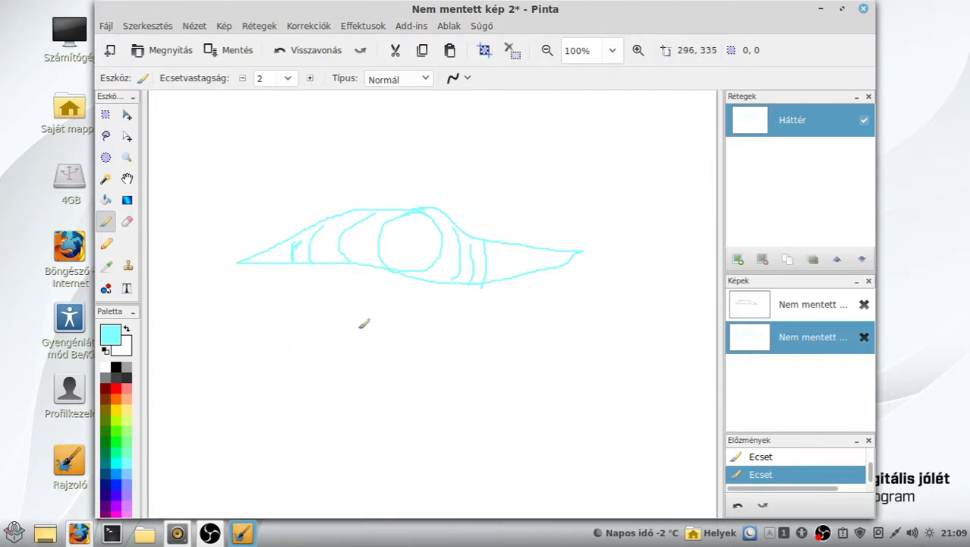
Brush two slanted eyes, a head outline with a spiky beard beneath the hat-like shape, and a large curved horn on each side.
mouse_move(358, 331)
left_mouse_down()
mouse_move(314, 335)
mouse_move(450, 346)
mouse_move(416, 336)
left_mouse_up()
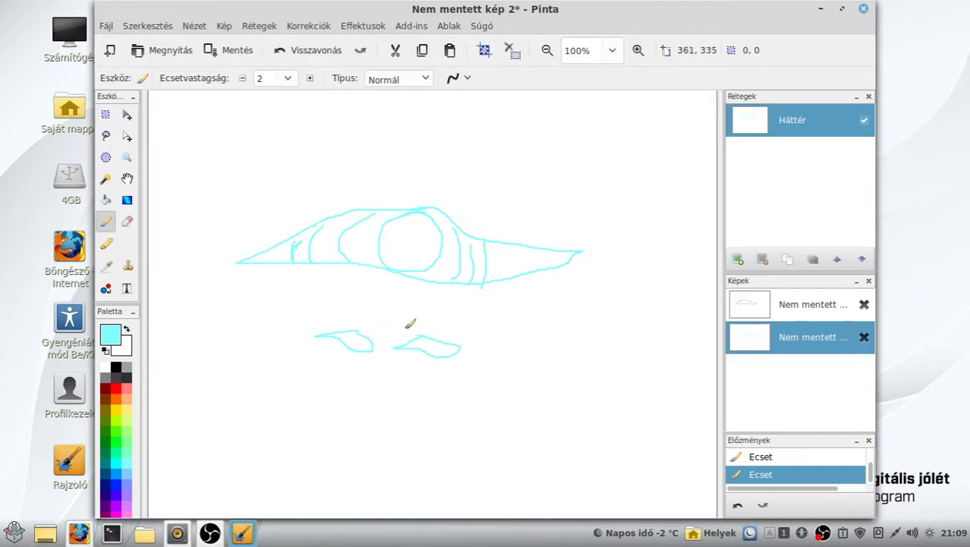
mouse_move(366, 299)
left_mouse_down()
mouse_move(290, 343)
mouse_move(319, 487)
left_mouse_up()
mouse_move(369, 292)
left_mouse_down()
mouse_move(431, 279)
mouse_move(516, 356)
mouse_move(425, 471)
mouse_move(422, 492)
mouse_move(407, 410)
mouse_move(398, 486)
mouse_move(386, 401)
mouse_move(346, 477)
mouse_move(357, 419)
mouse_move(315, 486)
left_mouse_up()
mouse_move(510, 369)
left_mouse_down()
mouse_move(510, 346)
mouse_move(641, 243)
mouse_move(647, 183)
mouse_move(669, 251)
mouse_move(623, 332)
mouse_move(514, 383)
left_mouse_up()
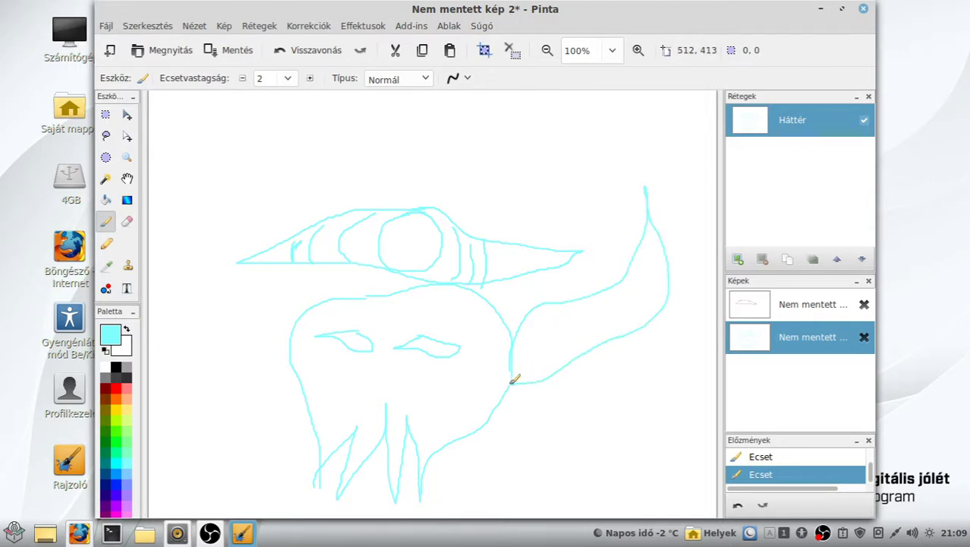
mouse_move(296, 365)
left_mouse_down()
mouse_move(241, 317)
mouse_move(213, 215)
mouse_move(248, 138)
mouse_move(239, 133)
mouse_move(256, 125)
mouse_move(273, 186)
mouse_move(226, 234)
mouse_move(233, 282)
mouse_move(302, 291)
mouse_move(316, 308)
left_mouse_up()
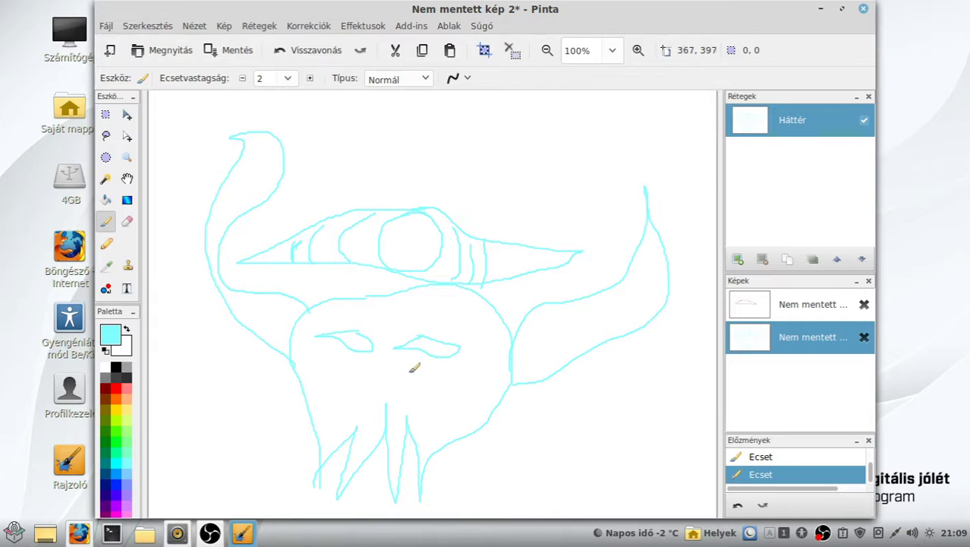
Brush a mouth with jagged teeth and a shoulder line on each side of the head.
mouse_move(403, 377)
left_mouse_down()
mouse_move(373, 383)
mouse_move(429, 397)
mouse_move(429, 379)
mouse_move(393, 372)
mouse_move(393, 392)
mouse_move(418, 378)
mouse_move(437, 392)
left_mouse_up()
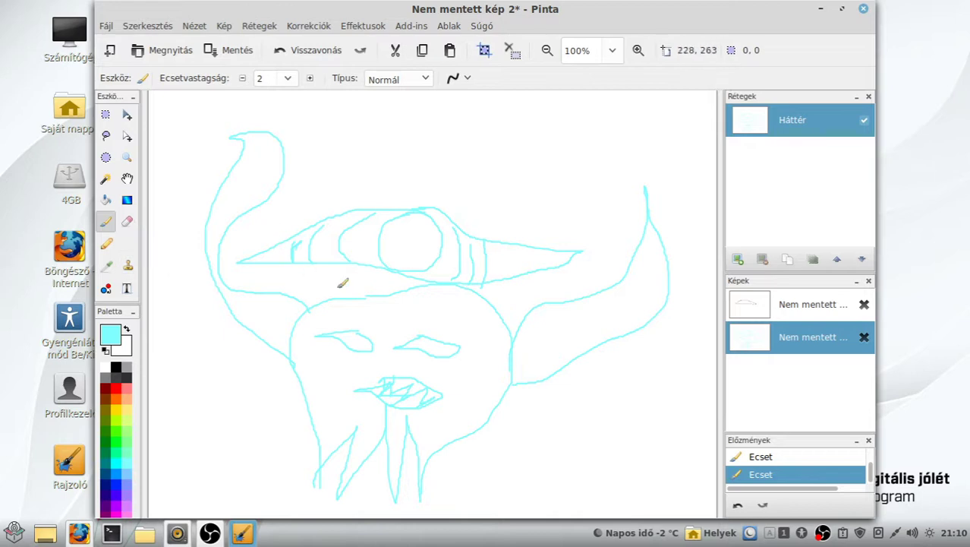
mouse_move(291, 364)
left_mouse_down()
mouse_move(303, 403)
mouse_move(223, 467)
mouse_move(216, 505)
left_mouse_up()
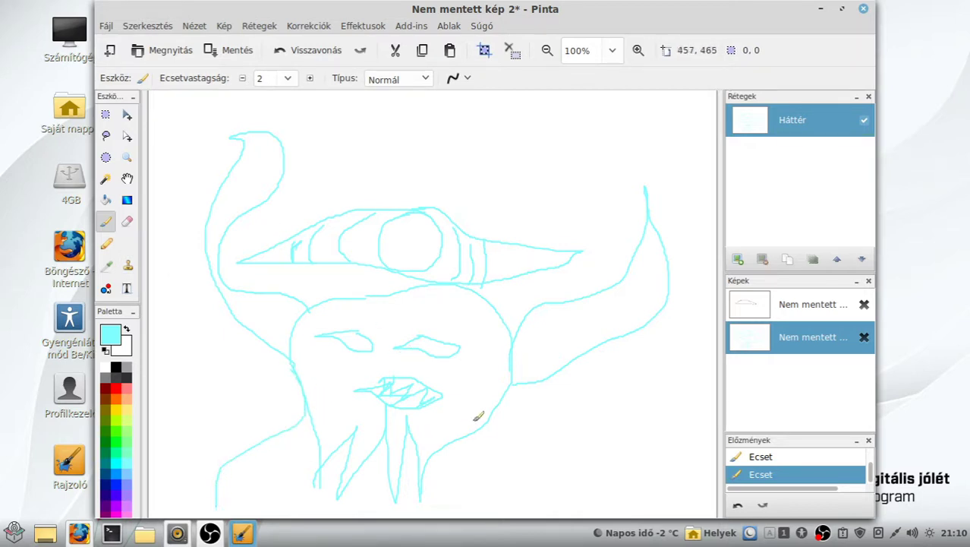
left_click_drag(492, 408, 577, 515)
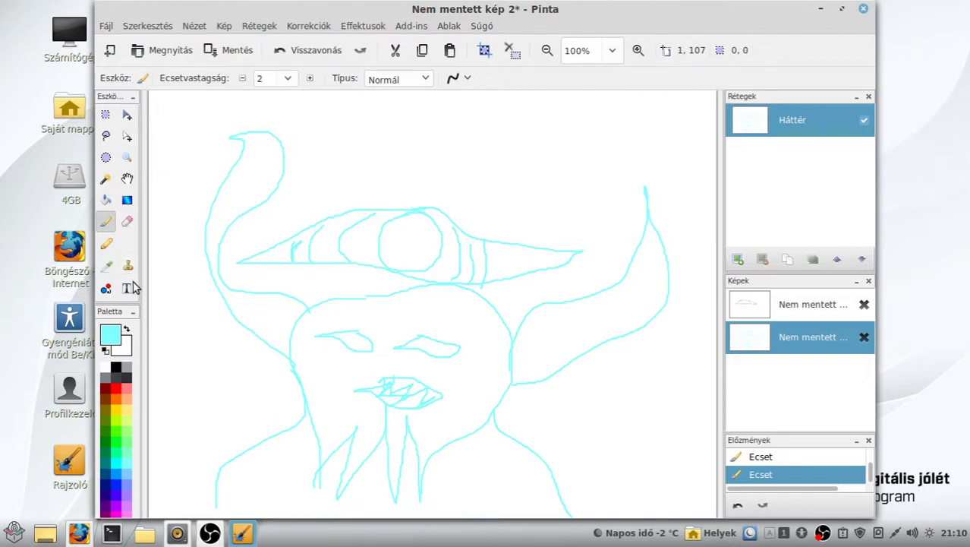
Fill both horns and the right-hand eye with light cyan using the Paint Bucket.
left_click(108, 202)
left_click(253, 299)
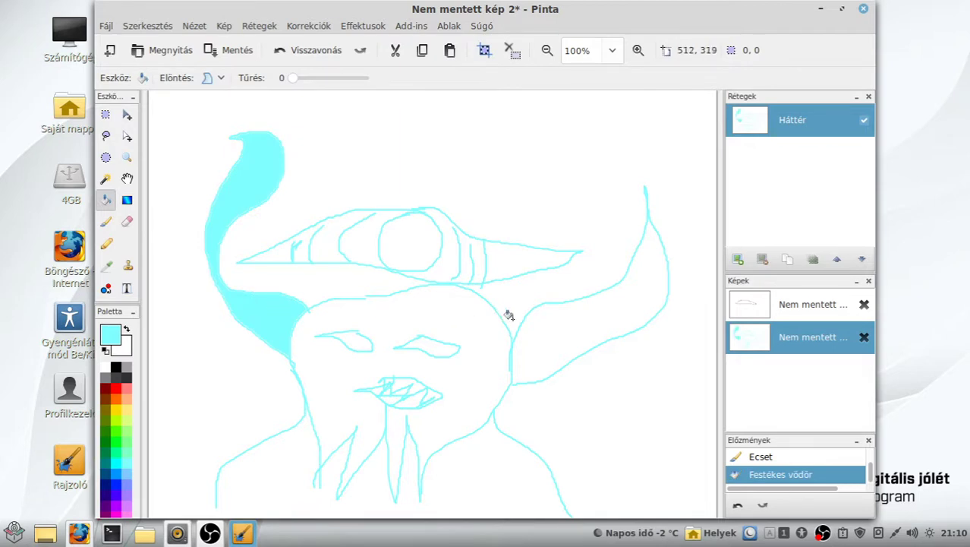
left_click(554, 338)
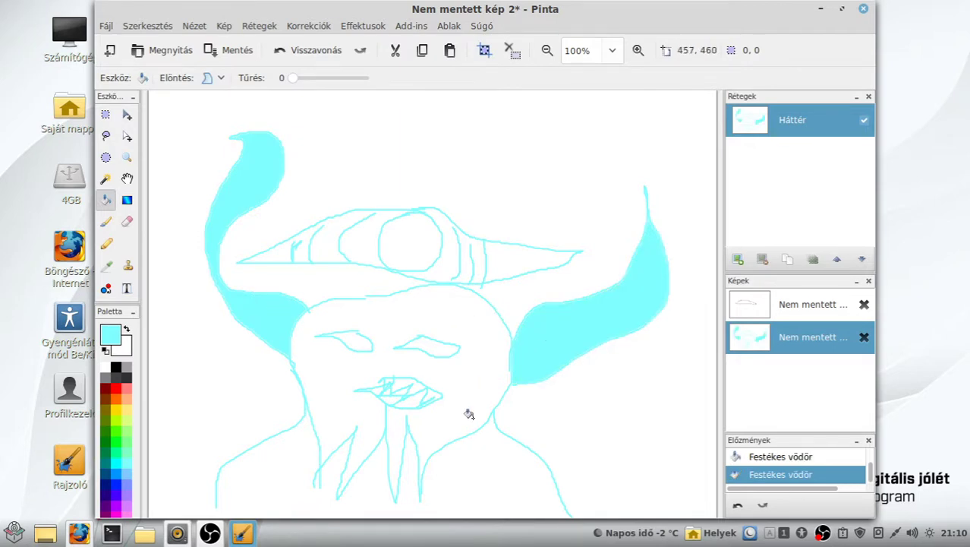
left_click(435, 345)
Try to fill the left-hand eye with light cyan and undo that fill.
left_click(362, 349)
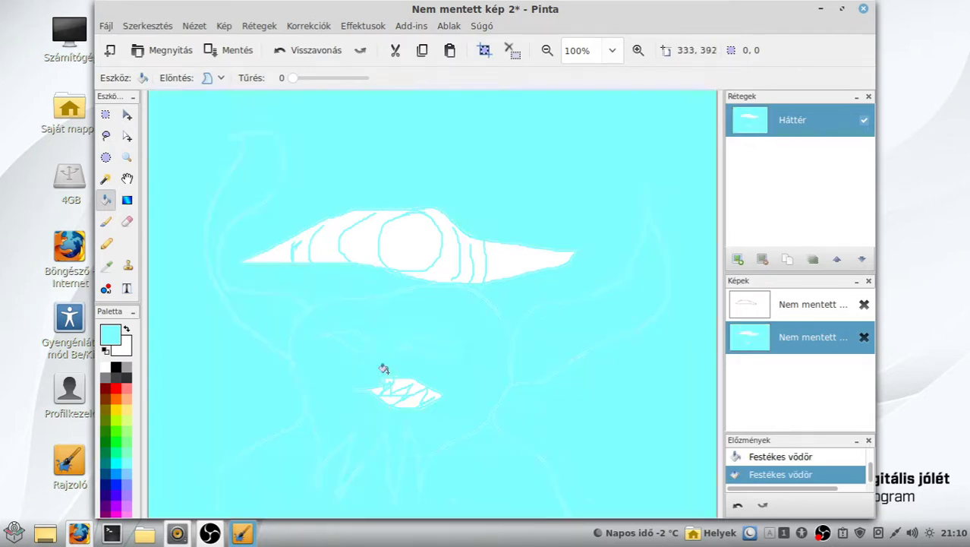
left_click(105, 26)
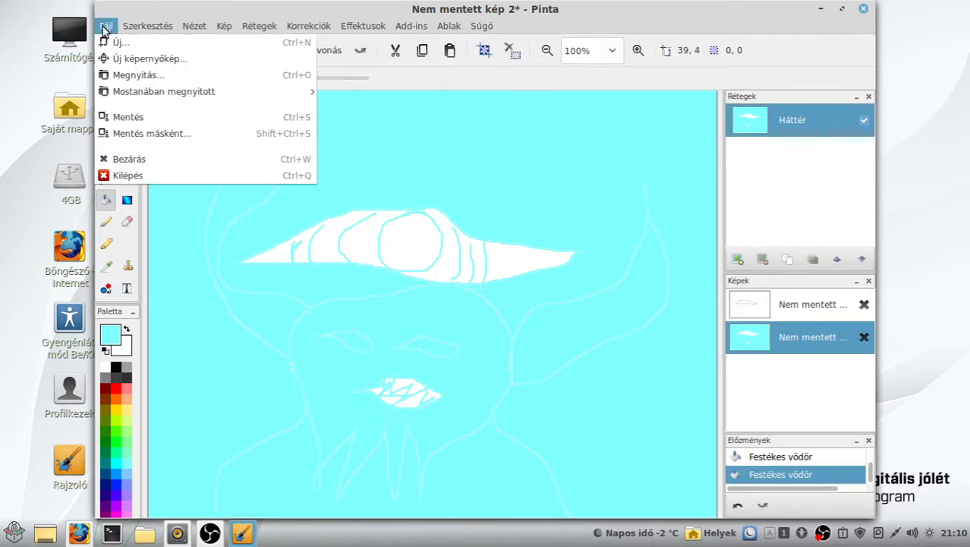
mouse_move(181, 26)
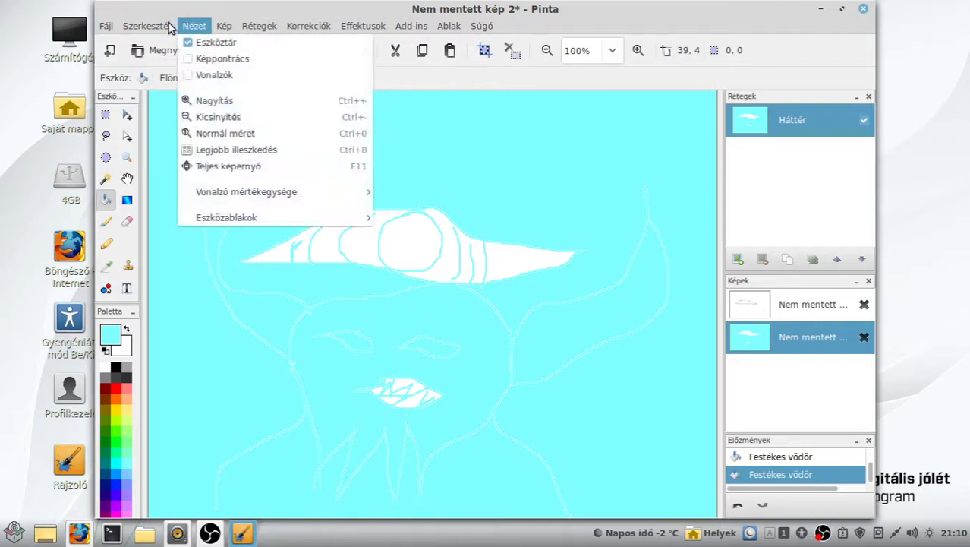
left_click(152, 42)
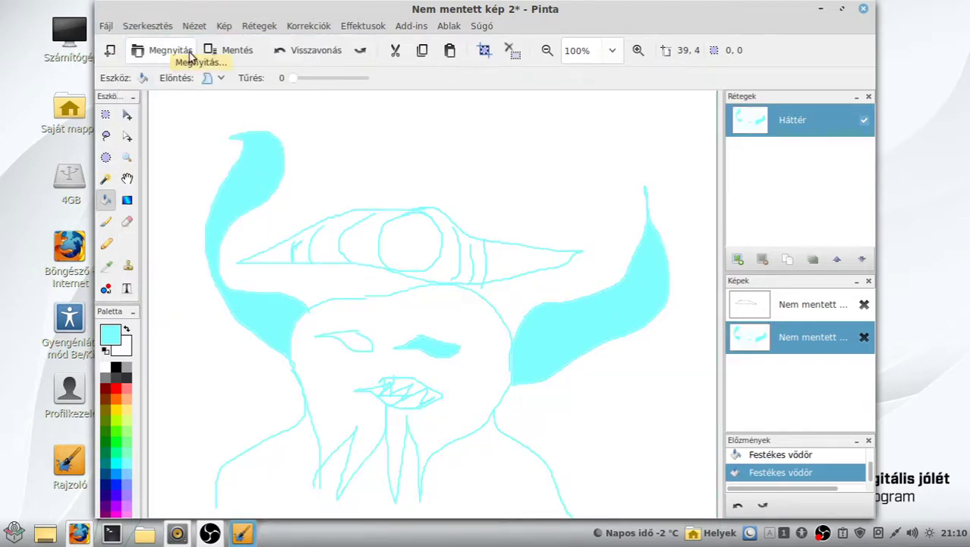
Fill the lower part of the mouth with light cyan, and retry filling the left-hand eye before undoing only that fill.
left_click(410, 401)
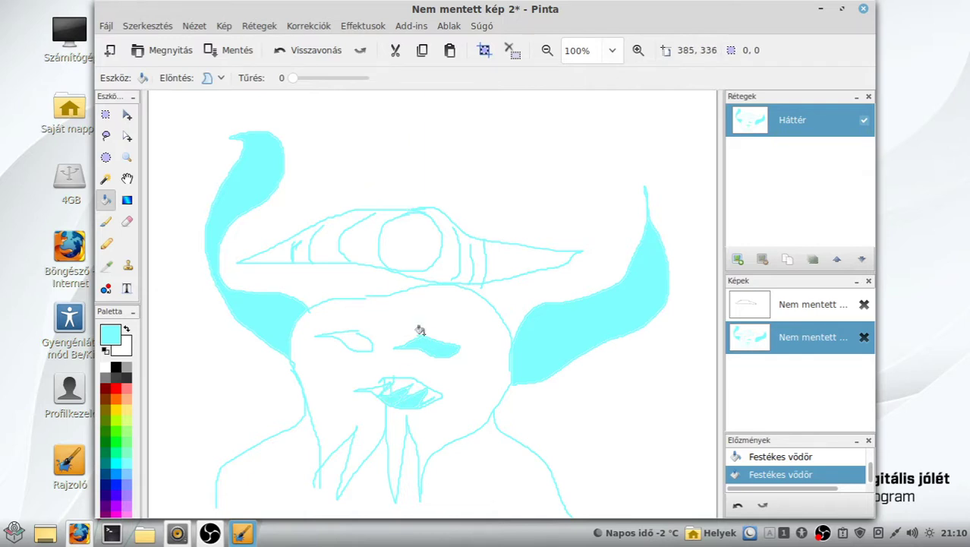
left_click(363, 345)
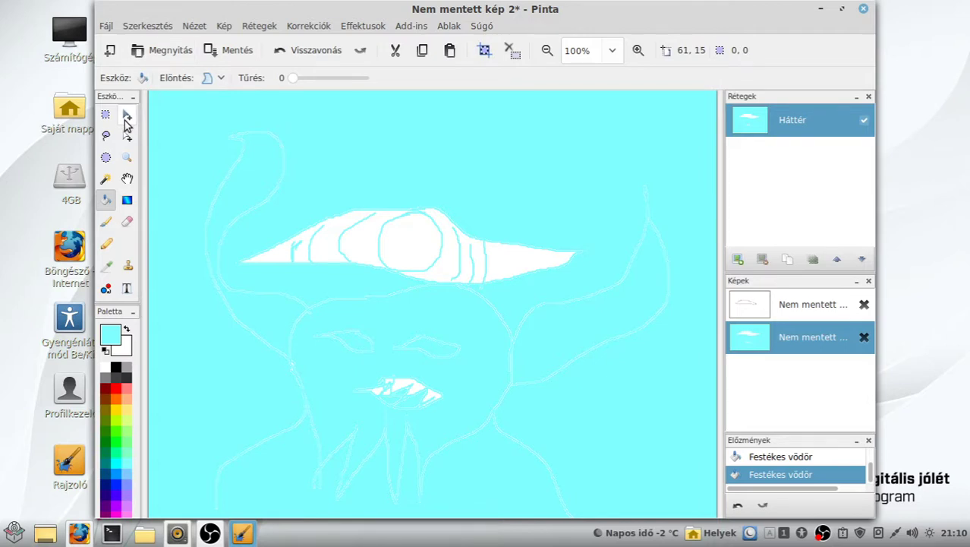
left_click(107, 26)
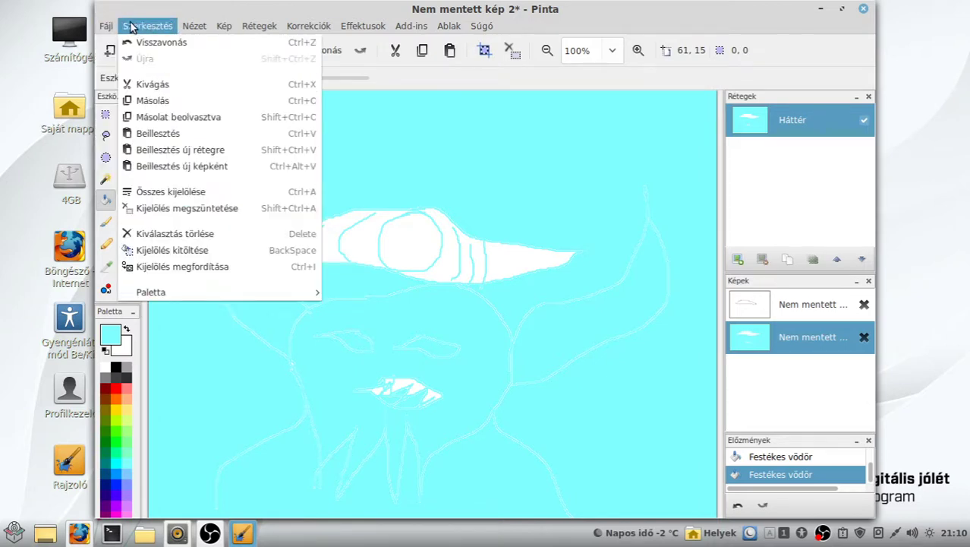
left_click(133, 40)
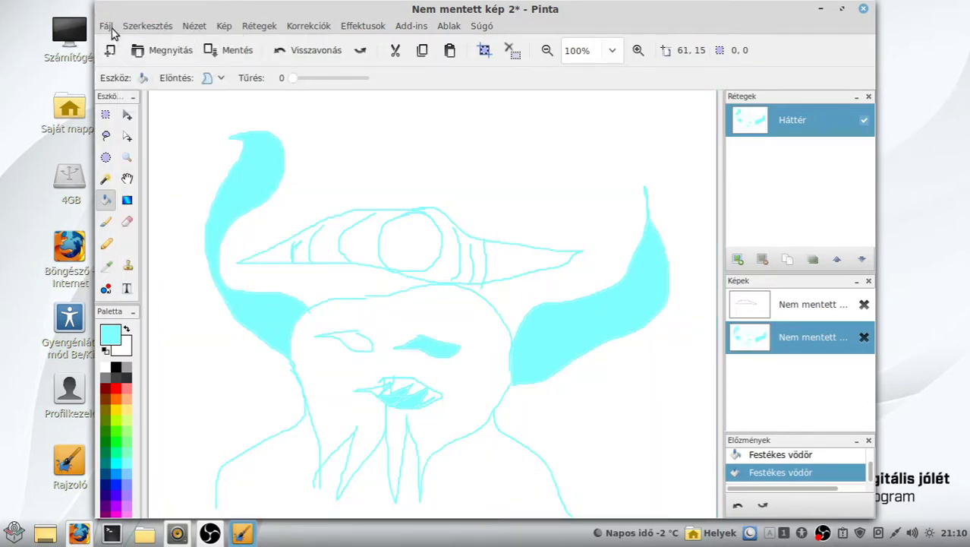
Save the drawing as v1.jpg in the Képek folder at JPEG quality 100, and close Pinta without saving the other image.
left_click(111, 28)
left_click(135, 133)
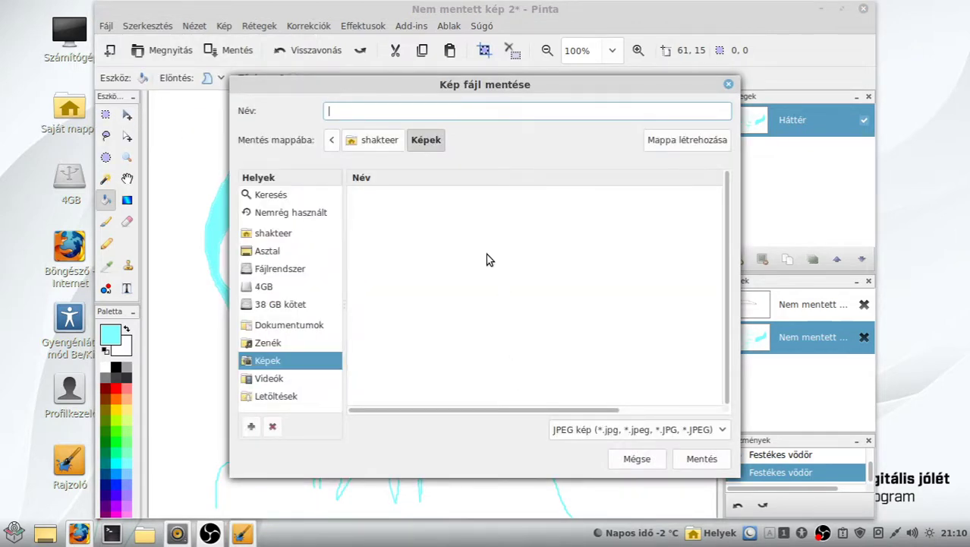
type("v1")
left_click(701, 458)
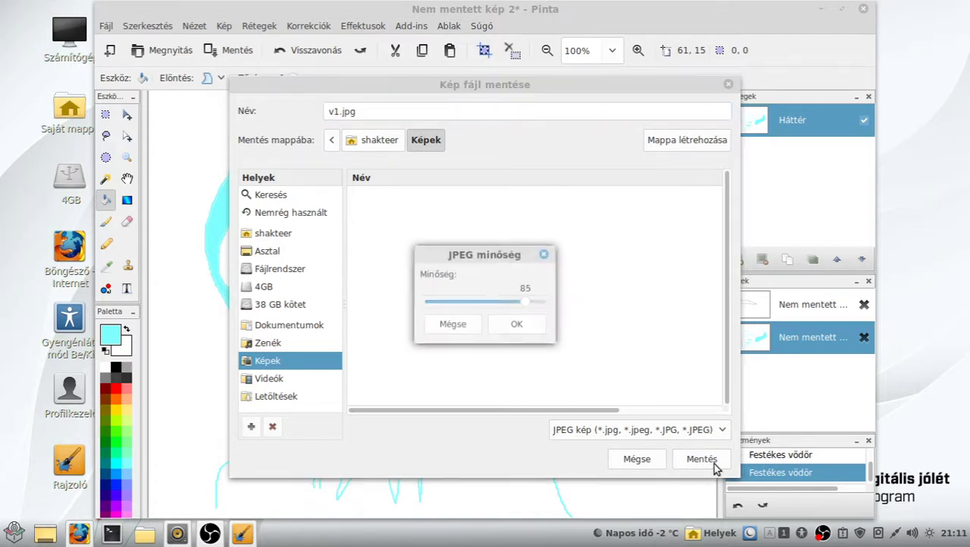
left_click_drag(527, 303, 548, 305)
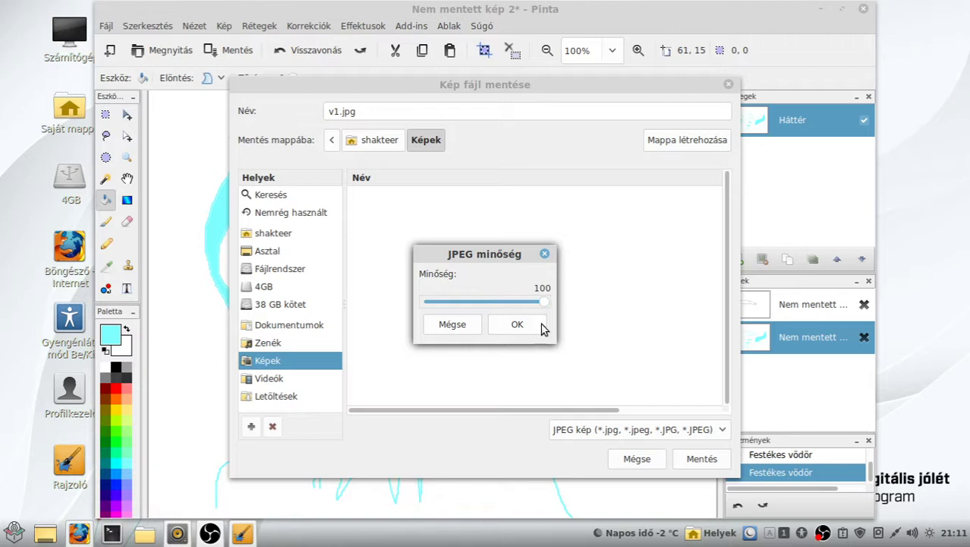
left_click(524, 330)
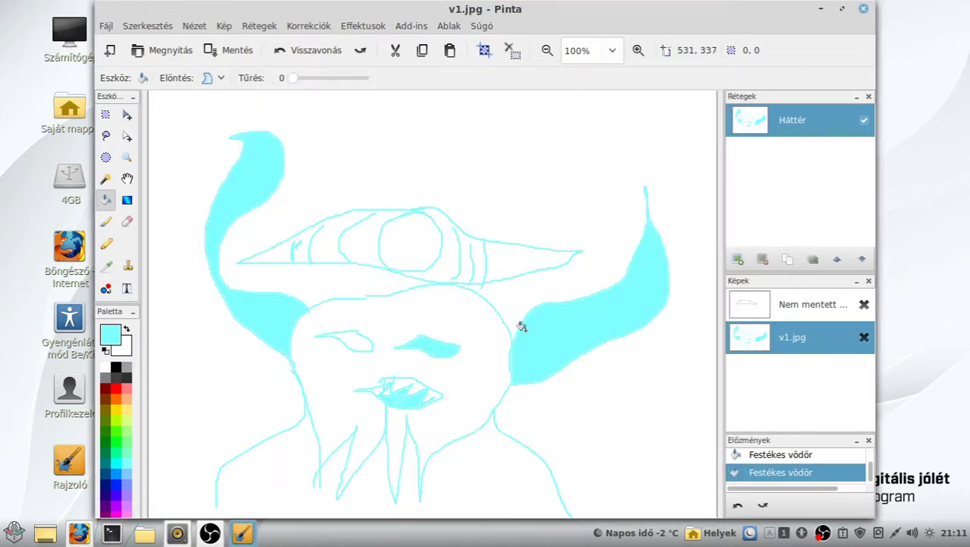
left_click(863, 8)
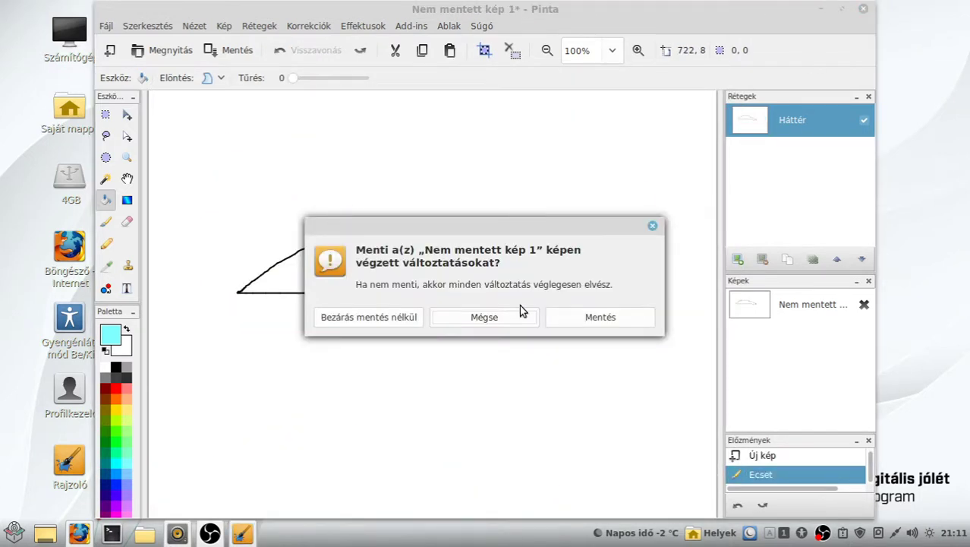
left_click(391, 319)
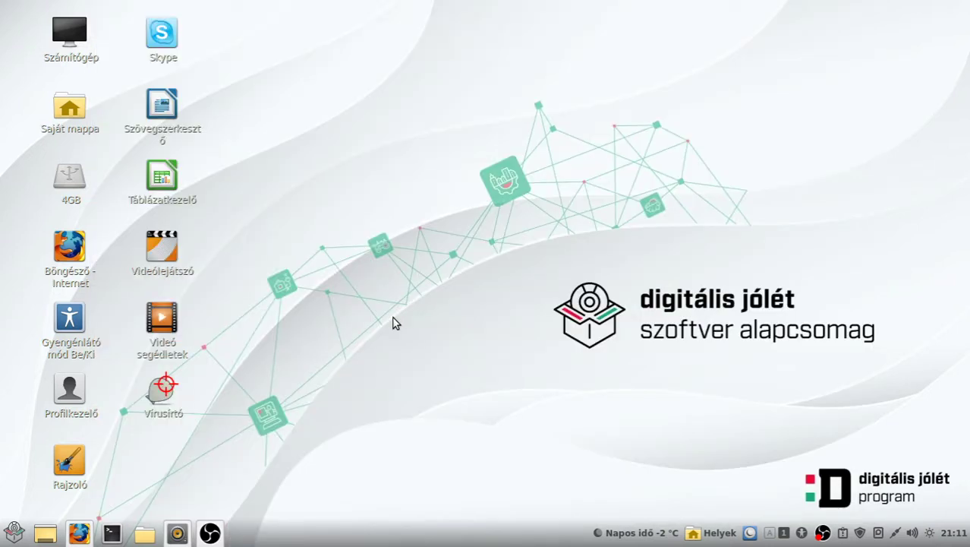
Switch to Firefox, open the downloaded google-chrome-stable package in the installer and display the details of its required changes.
left_click(80, 537)
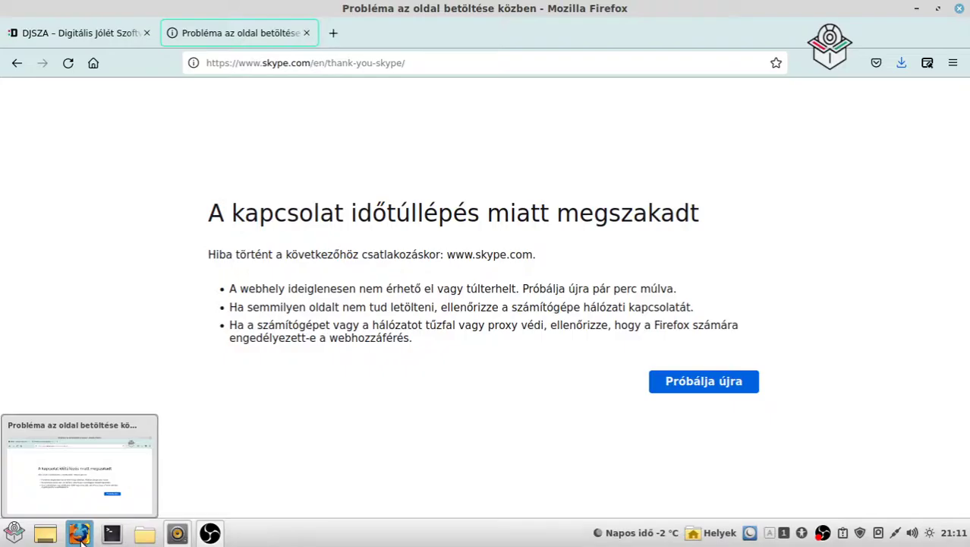
left_click(902, 62)
left_click(744, 142)
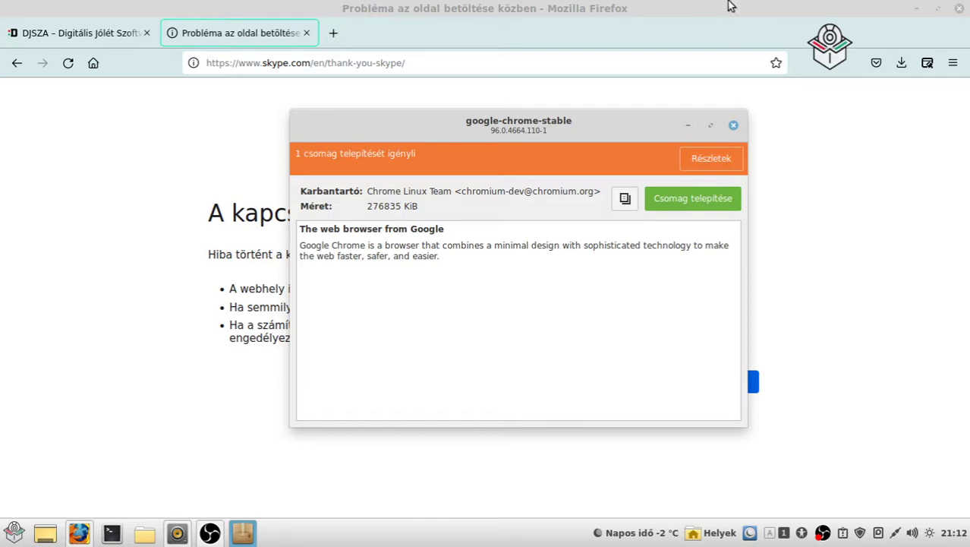
left_click(704, 159)
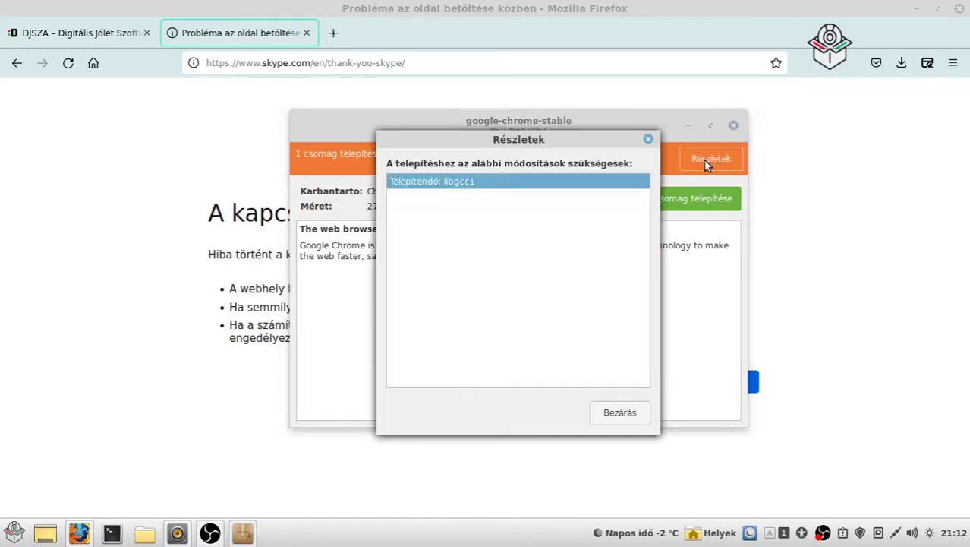
Close the change details, try to install the google-chrome-stable package by authenticating with the account password, and dismiss the error report.
left_click(649, 142)
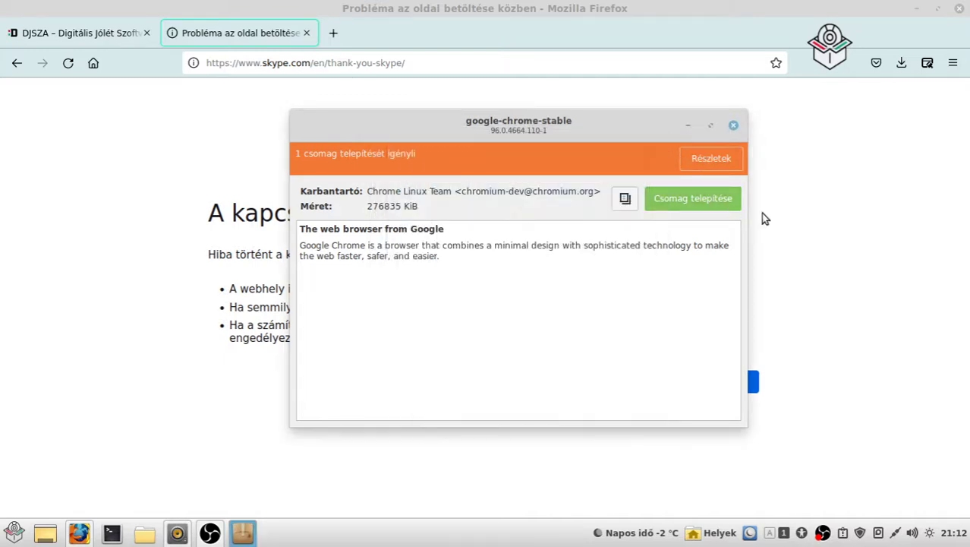
left_click(686, 205)
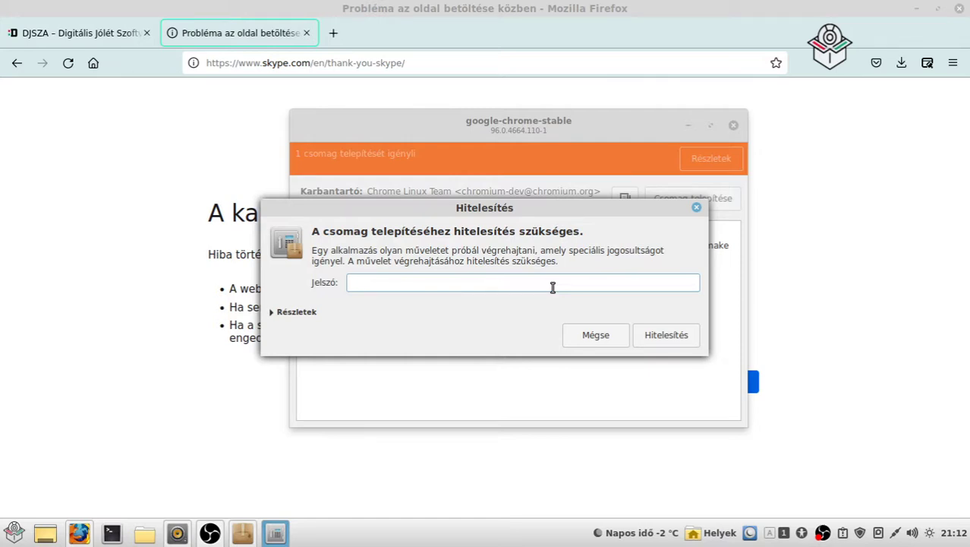
type("****")
key("BackSpace")
key("BackSpace")
key("BackSpace")
key("BackSpace")
type("***********")
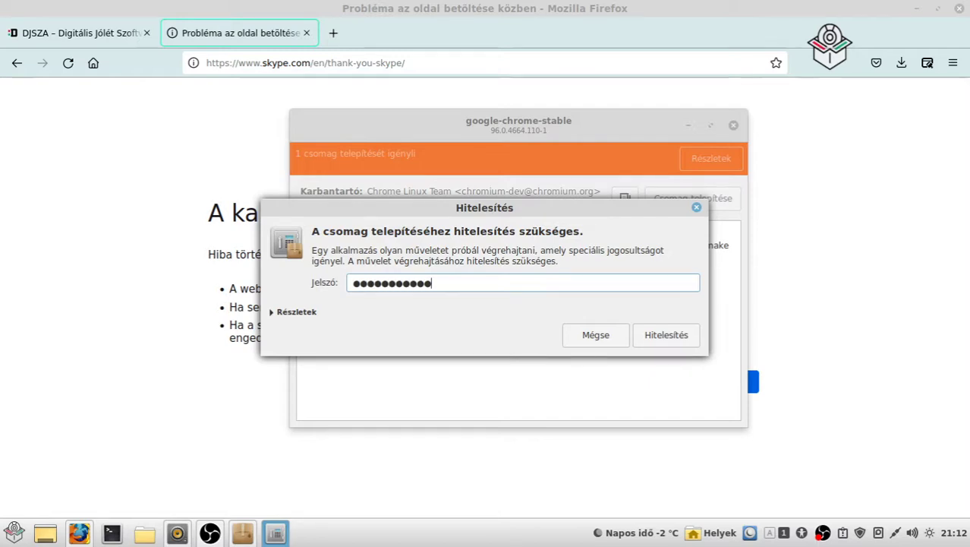
type("*")
key("Return")
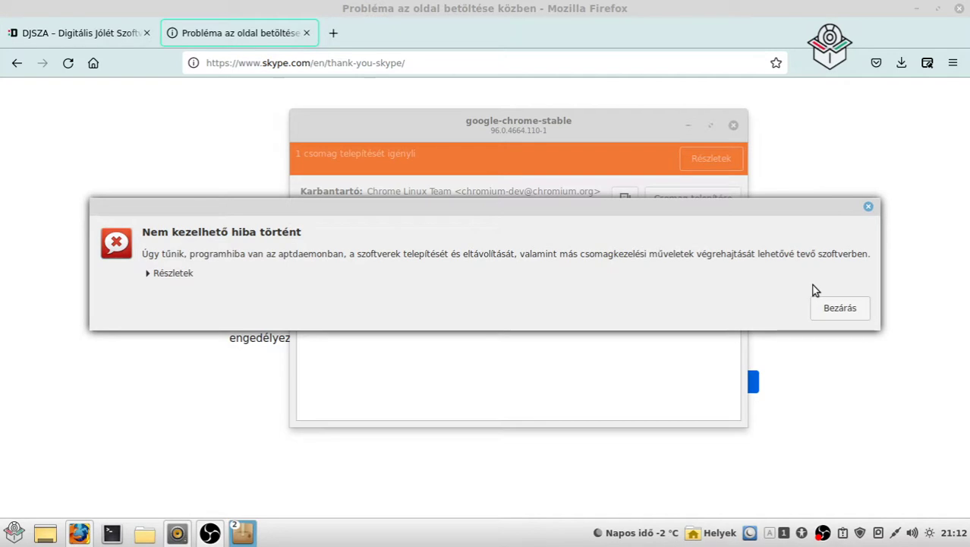
left_click(842, 304)
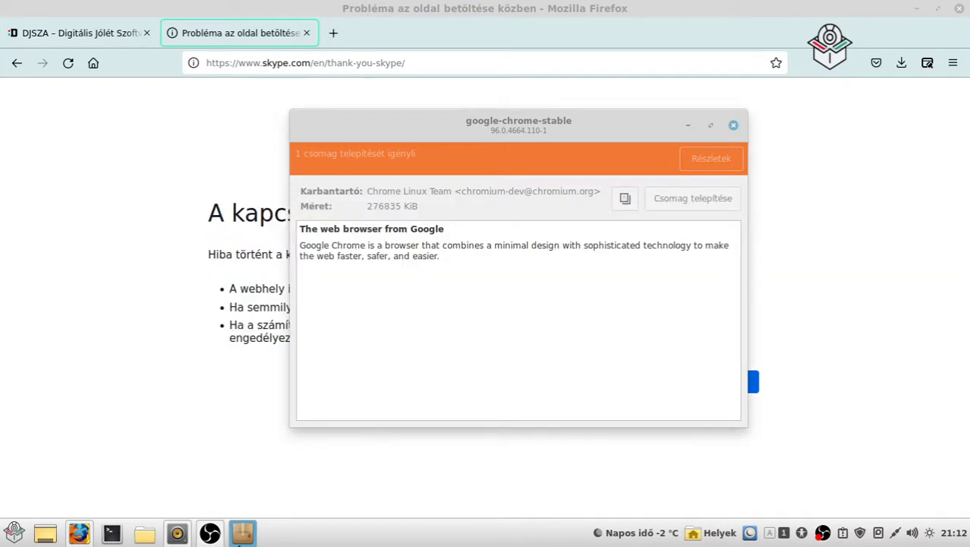
Try to close the blocked google-chrome-stable installer window, and minimize the Firefox window behind it.
left_click(244, 534)
left_click(243, 533)
mouse_move(244, 524)
right_click(241, 537)
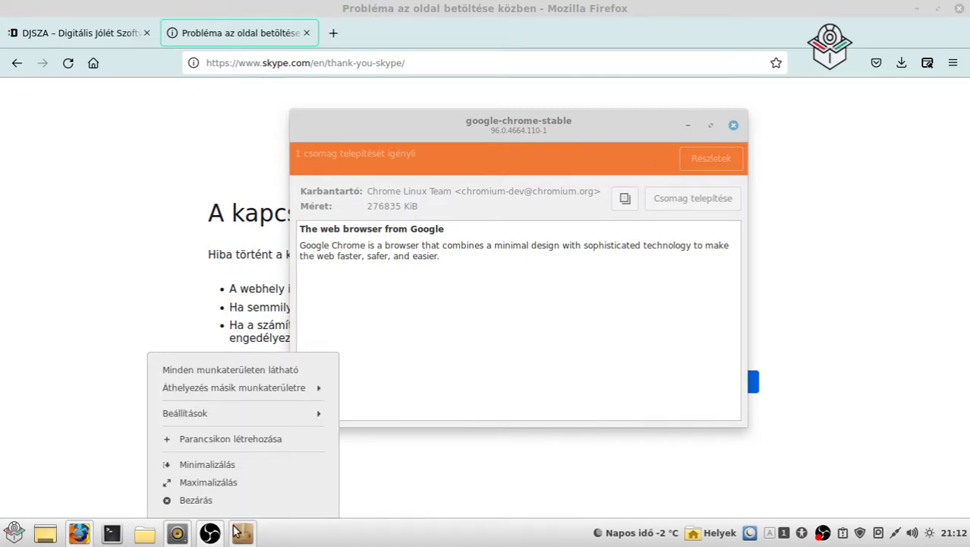
left_click(220, 494)
mouse_move(230, 516)
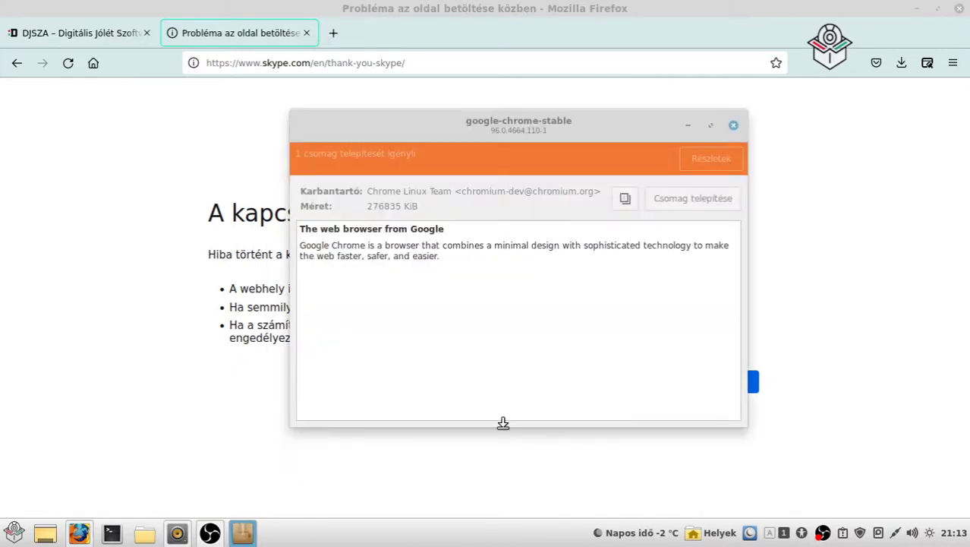
left_click(919, 8)
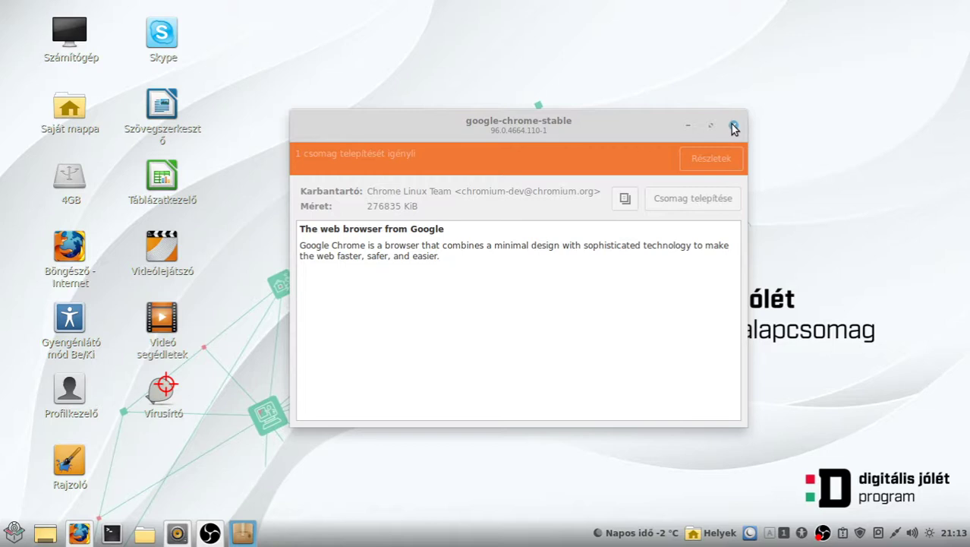
Look through the administration and settings programs for a tool that can handle the blocked installer.
left_click(14, 532)
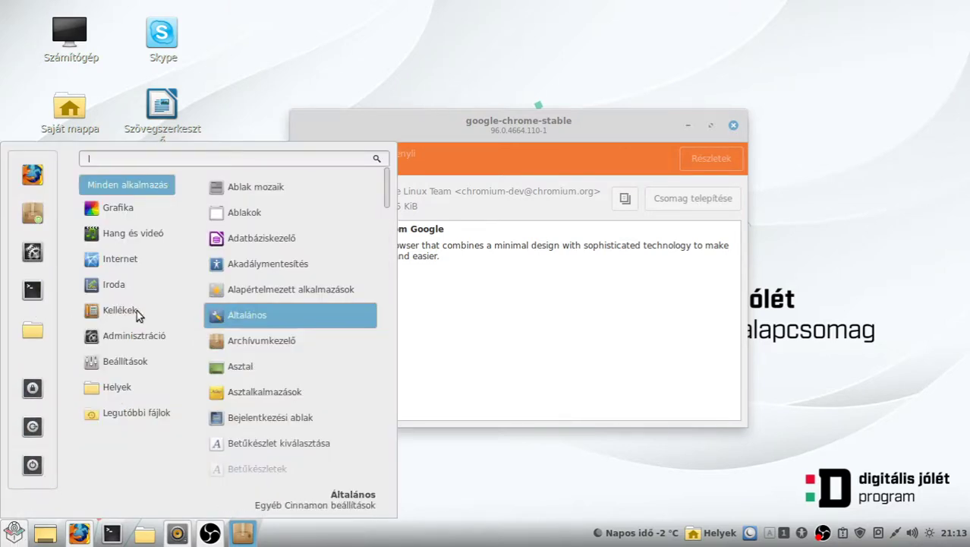
mouse_move(129, 341)
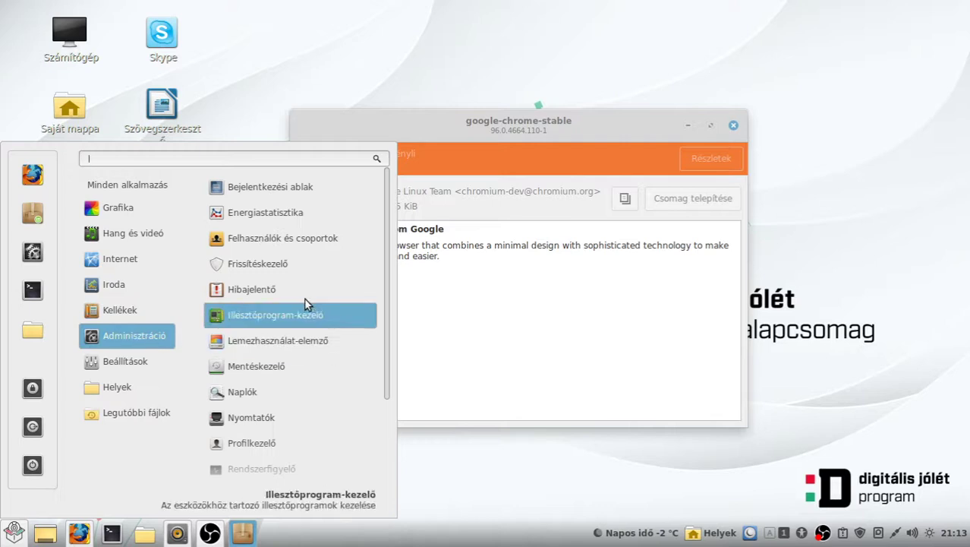
scroll(304, 332, "down", 4)
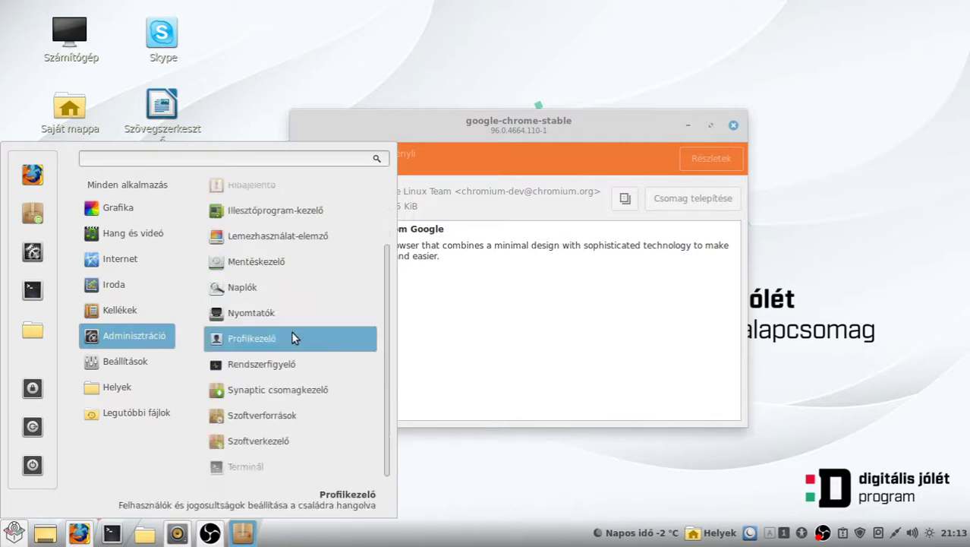
scroll(270, 346, "down", 1)
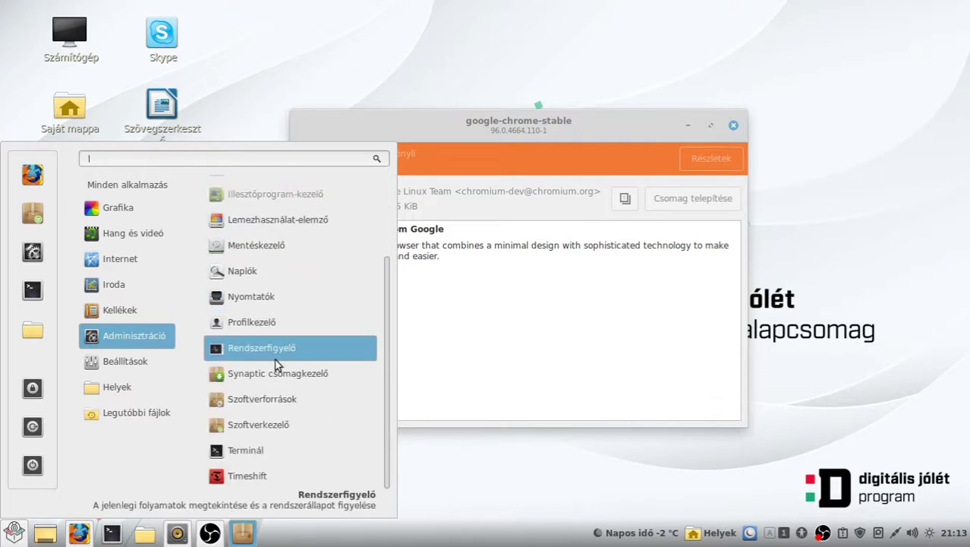
scroll(273, 387, "up", 3)
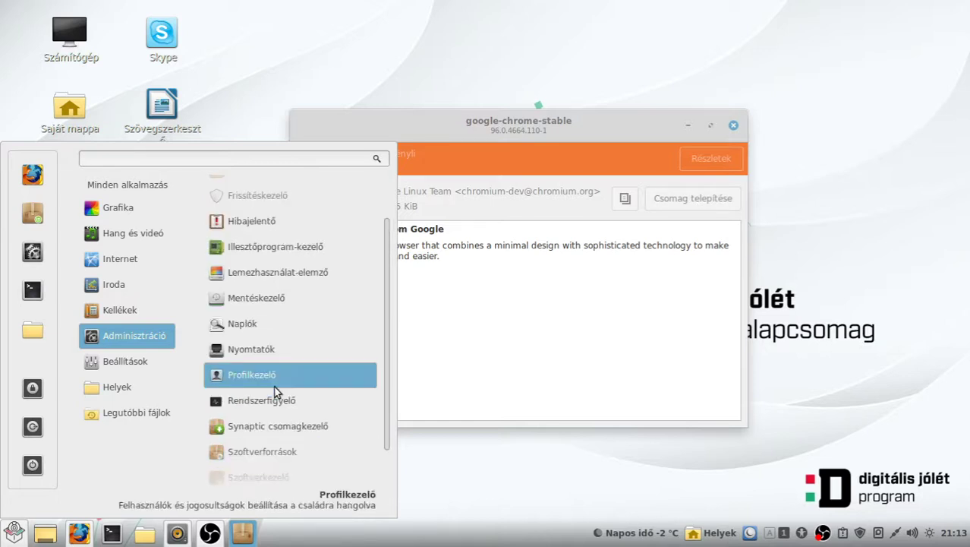
scroll(262, 311, "up", 2)
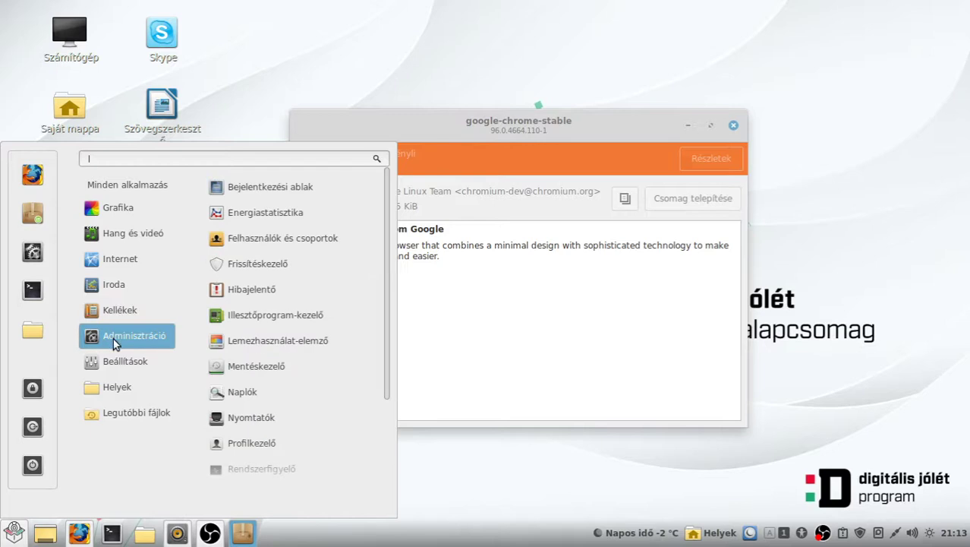
mouse_move(107, 363)
scroll(261, 369, "down", 5)
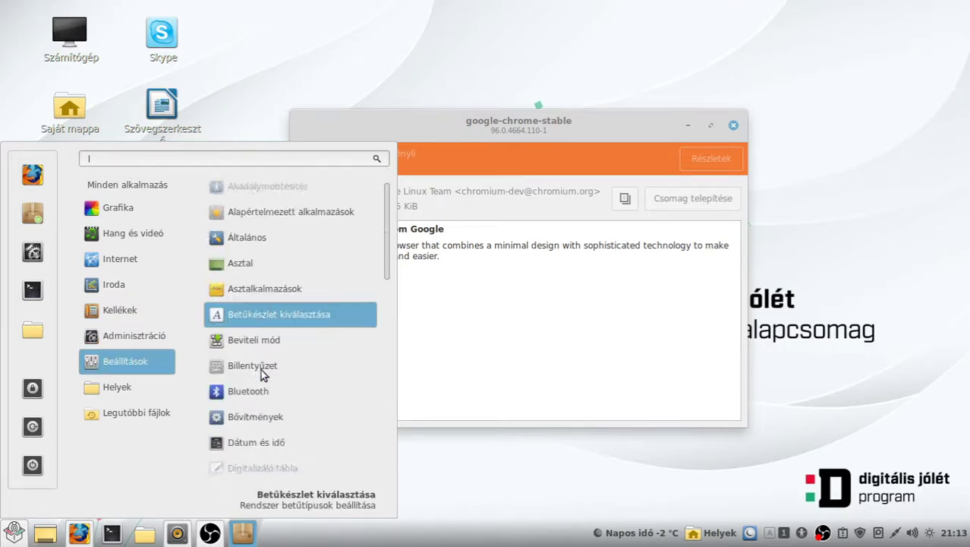
scroll(268, 368, "down", 6)
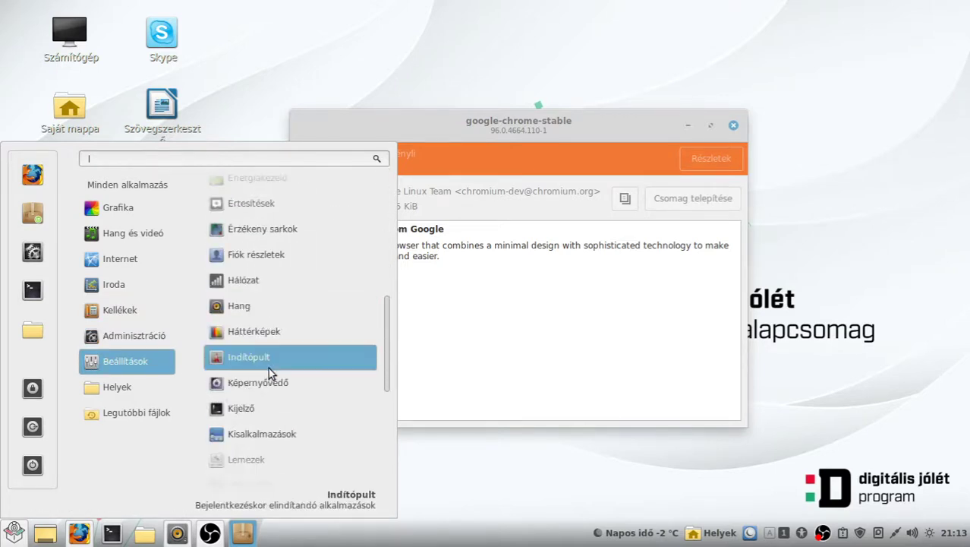
scroll(268, 367, "down", 2)
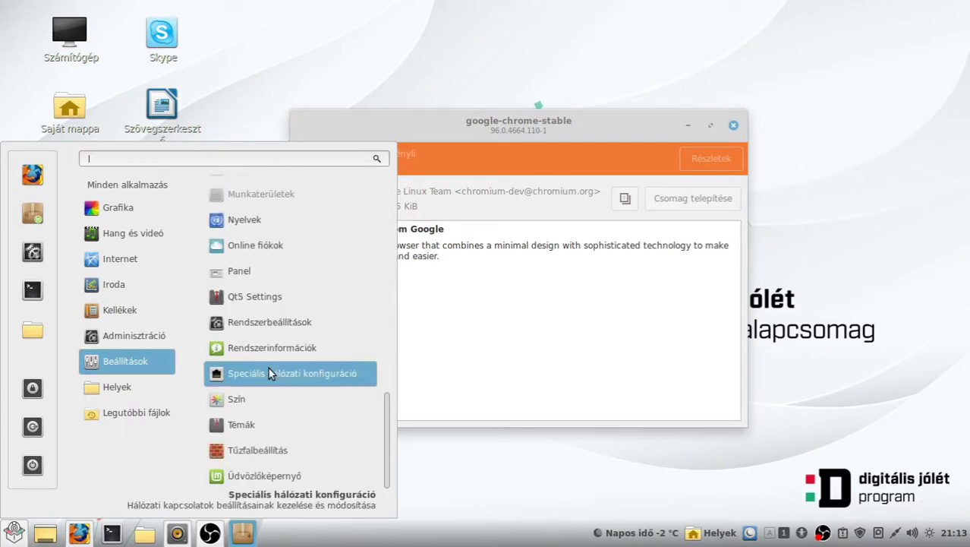
scroll(268, 367, "up", 1)
scroll(268, 368, "up", 8)
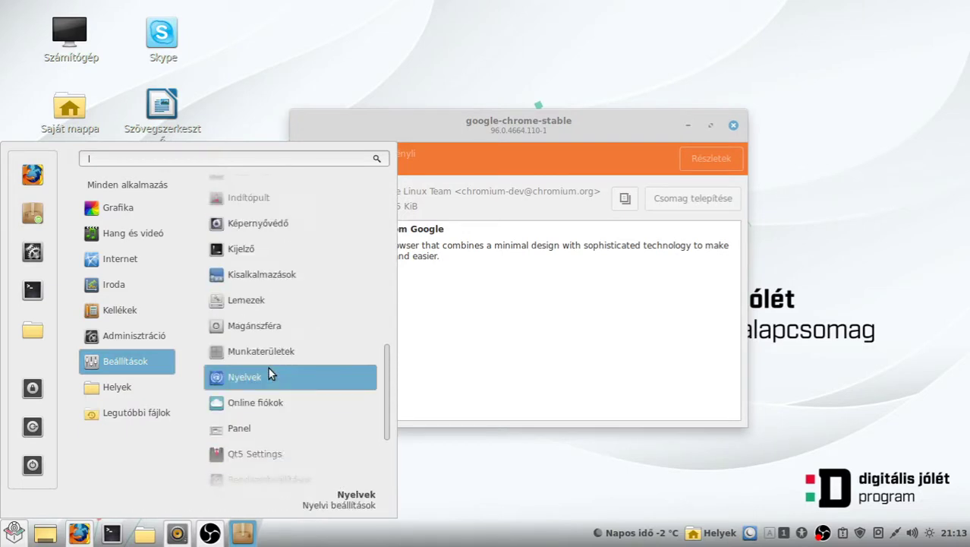
scroll(269, 367, "up", 6)
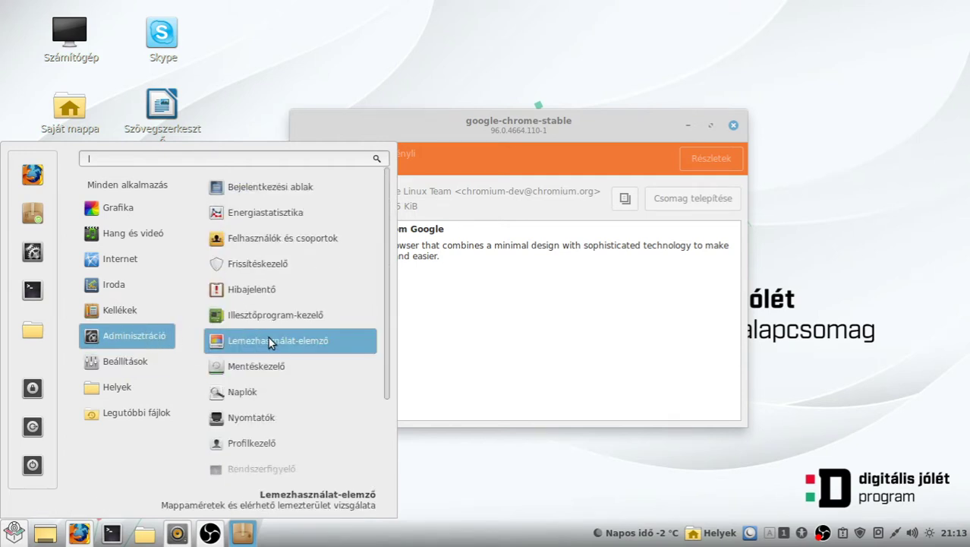
Open the system monitor (Rendszerfigyelő) from the administration programs.
scroll(274, 377, "down", 2)
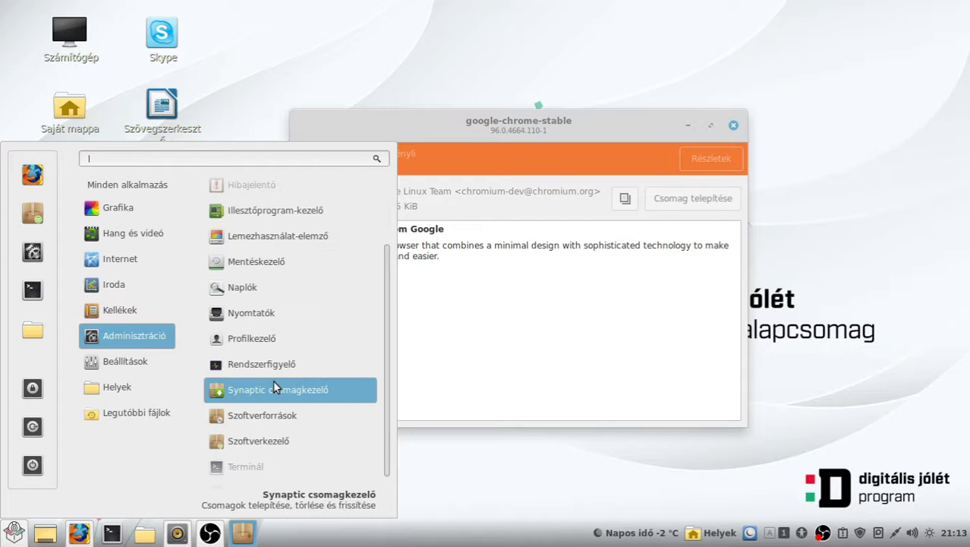
scroll(267, 425, "down", 1)
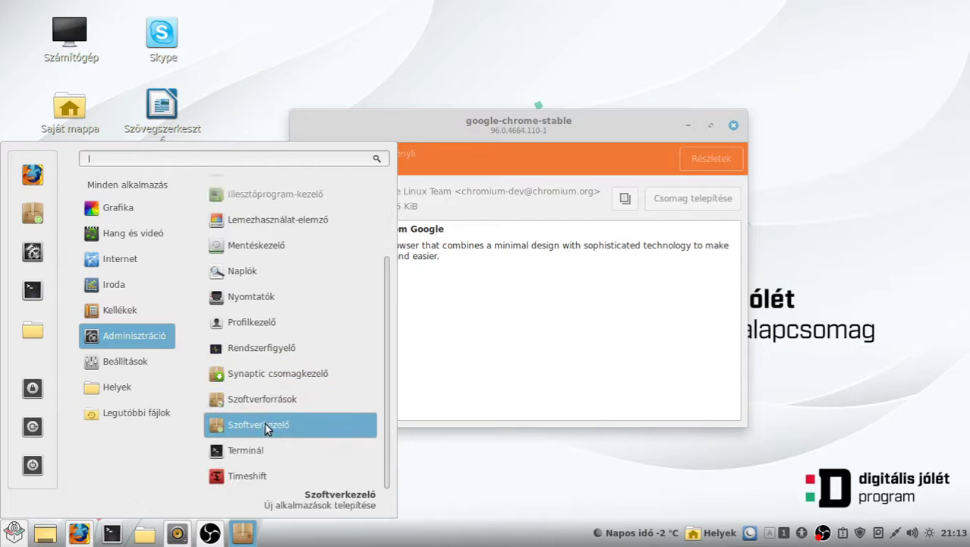
scroll(264, 421, "up", 5)
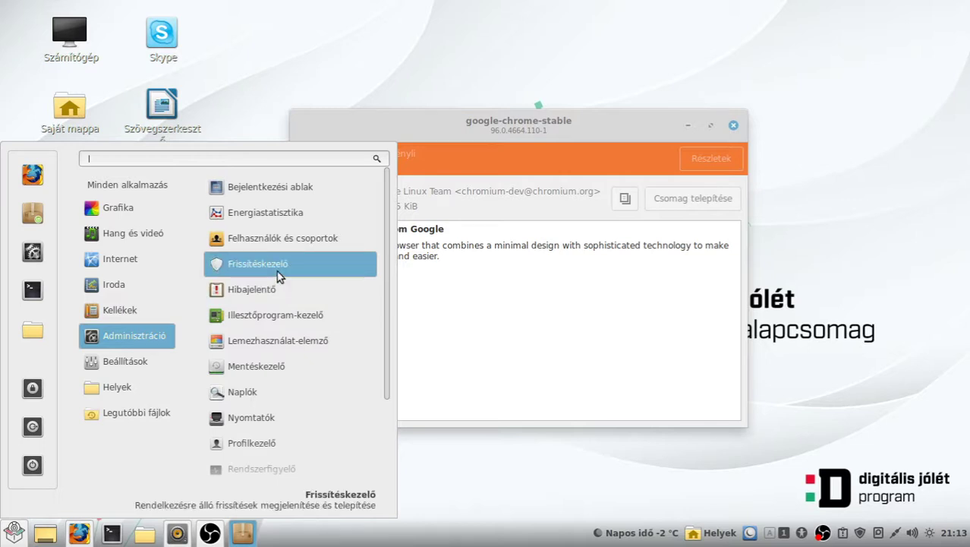
scroll(291, 289, "down", 4)
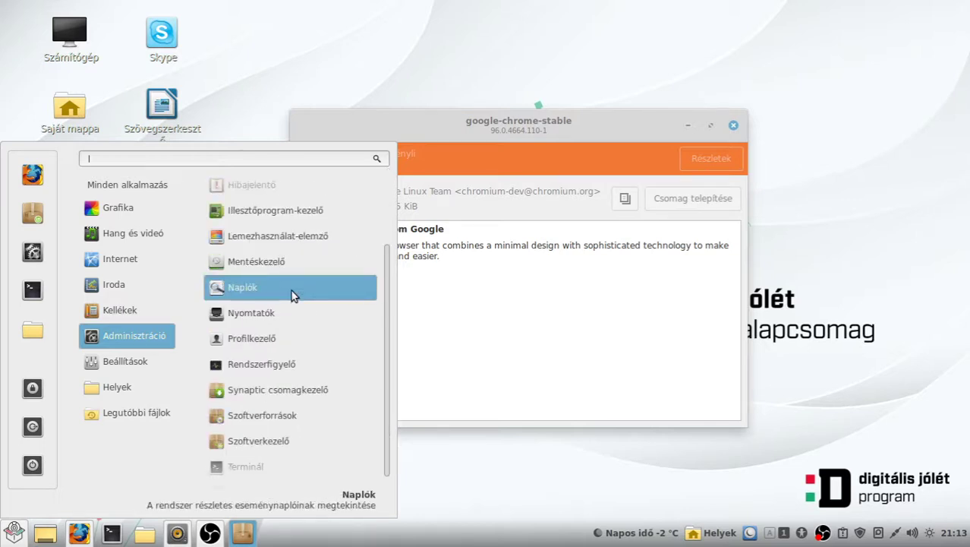
scroll(291, 289, "down", 1)
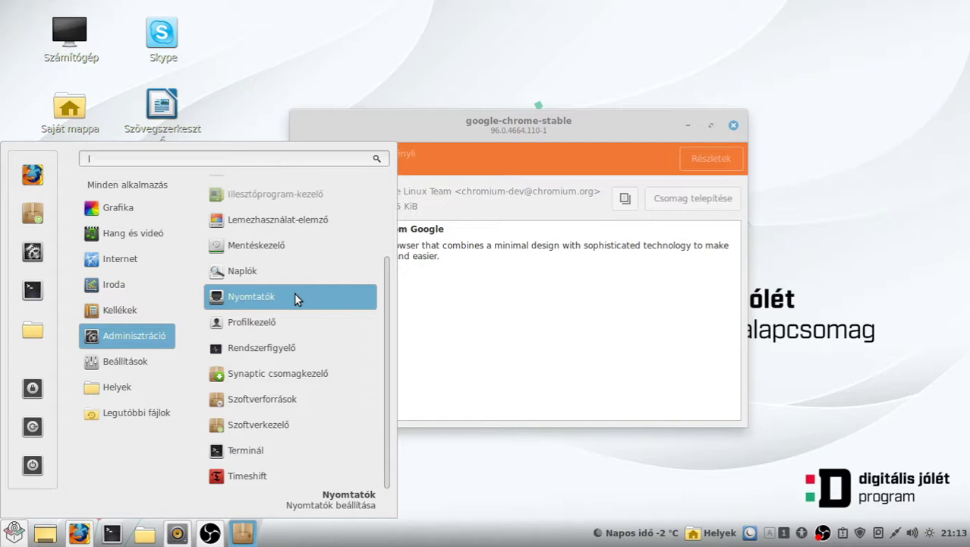
left_click(286, 347)
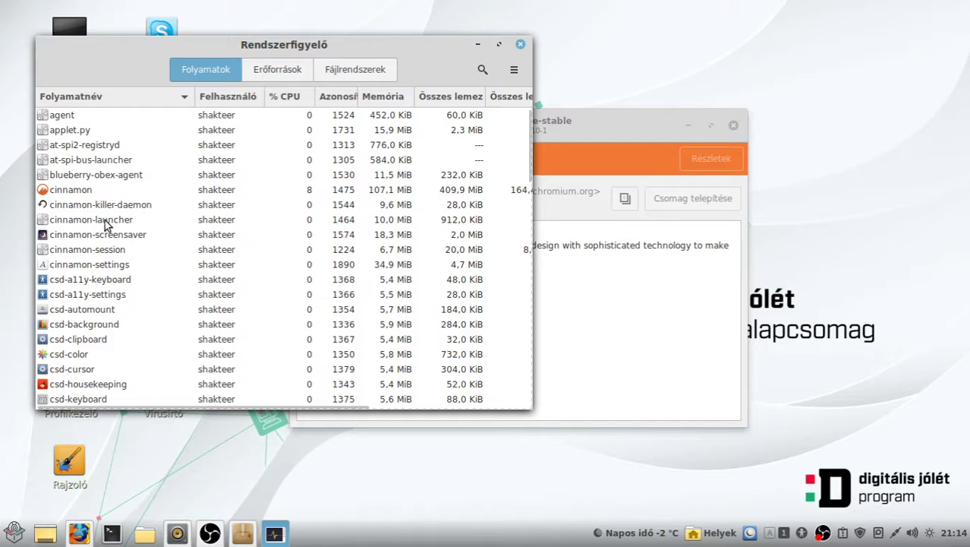
Select the agent process and look through the list of running processes.
left_click(97, 191)
left_click(70, 162)
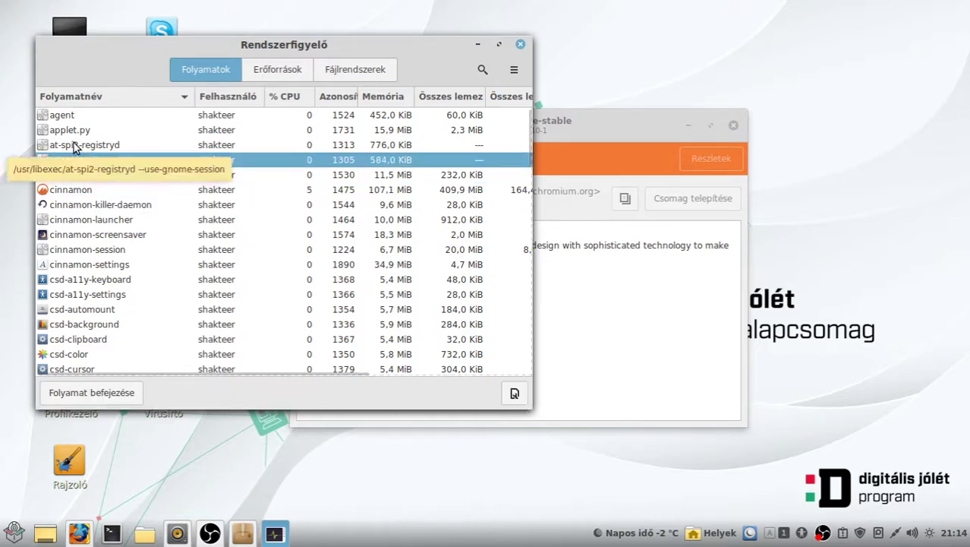
left_click(74, 117)
scroll(110, 144, "down", 2)
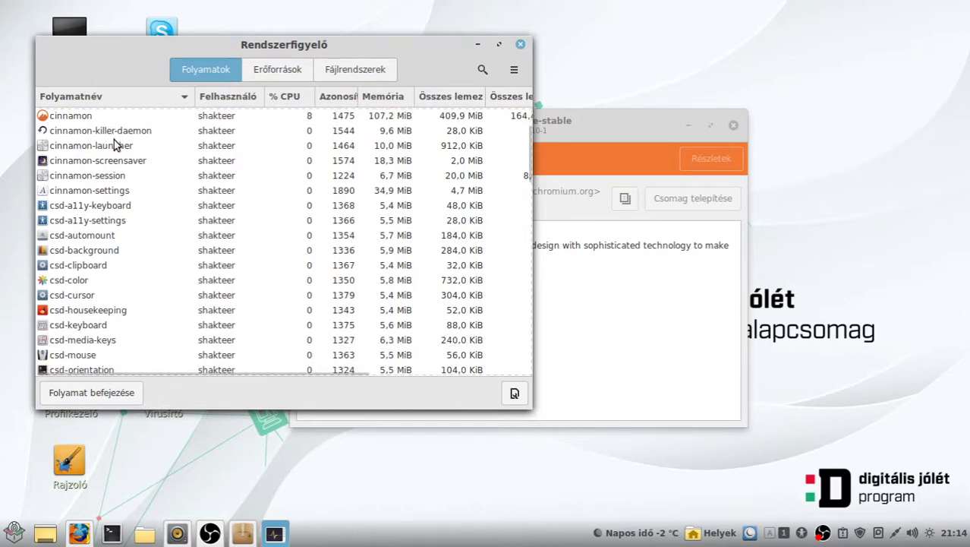
scroll(123, 145, "down", 4)
scroll(124, 145, "down", 5)
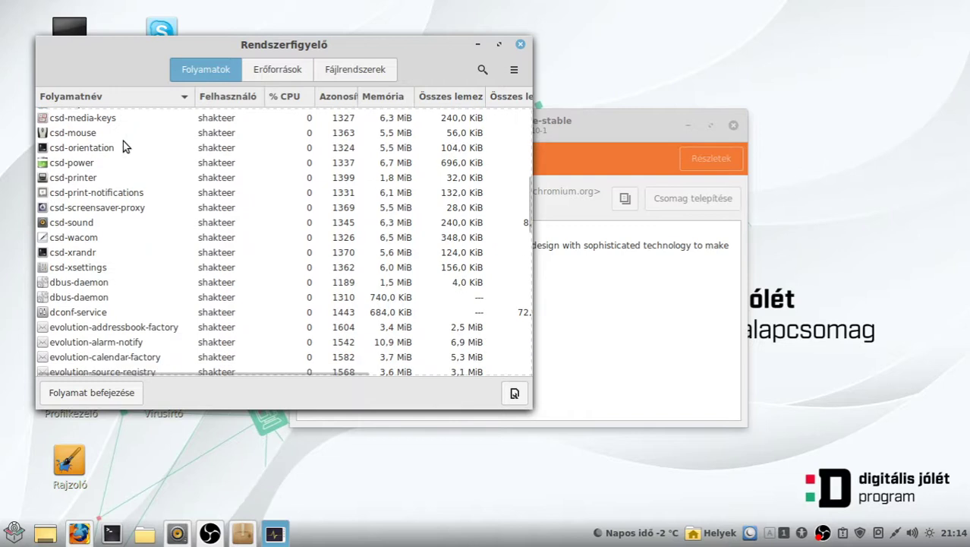
View the resource usage graphs and the file systems, and return to the list of processes.
left_click(279, 72)
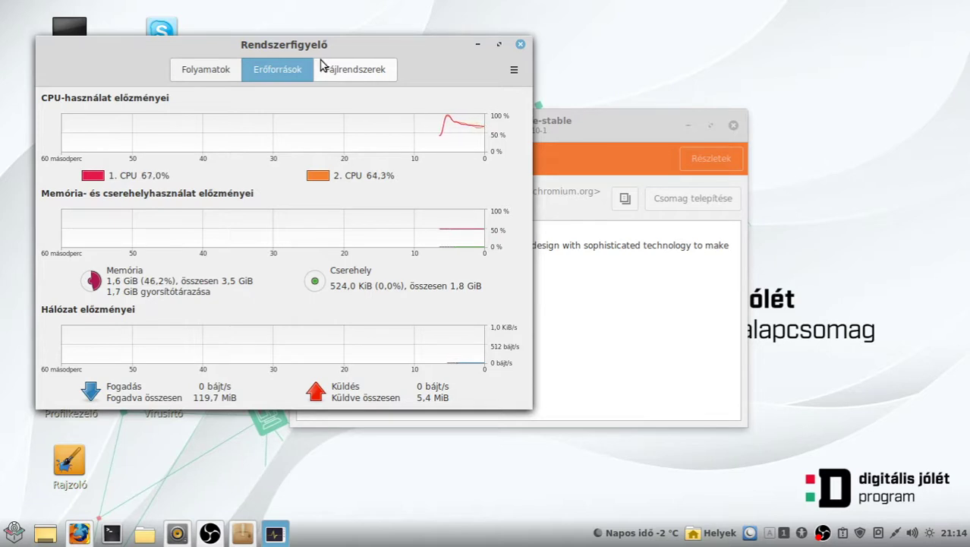
left_click(346, 68)
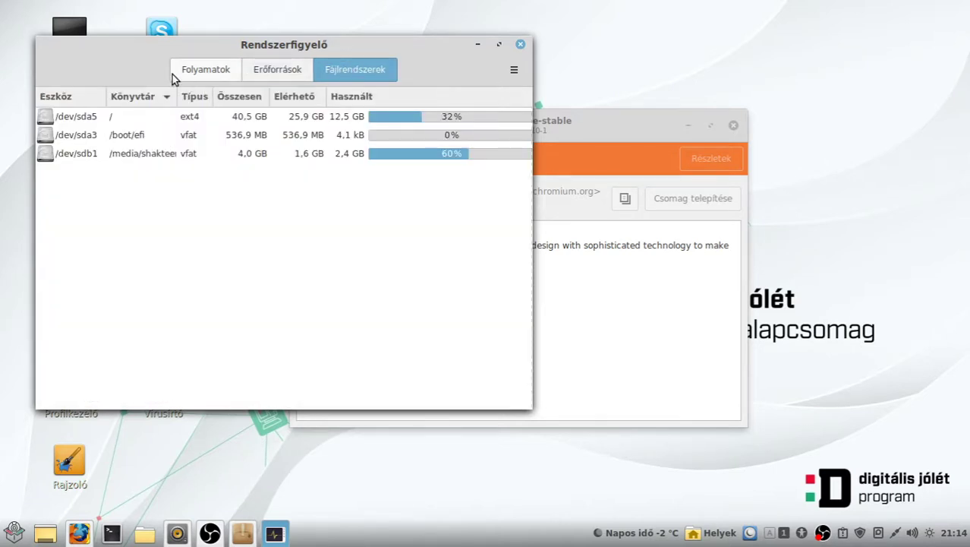
left_click(174, 76)
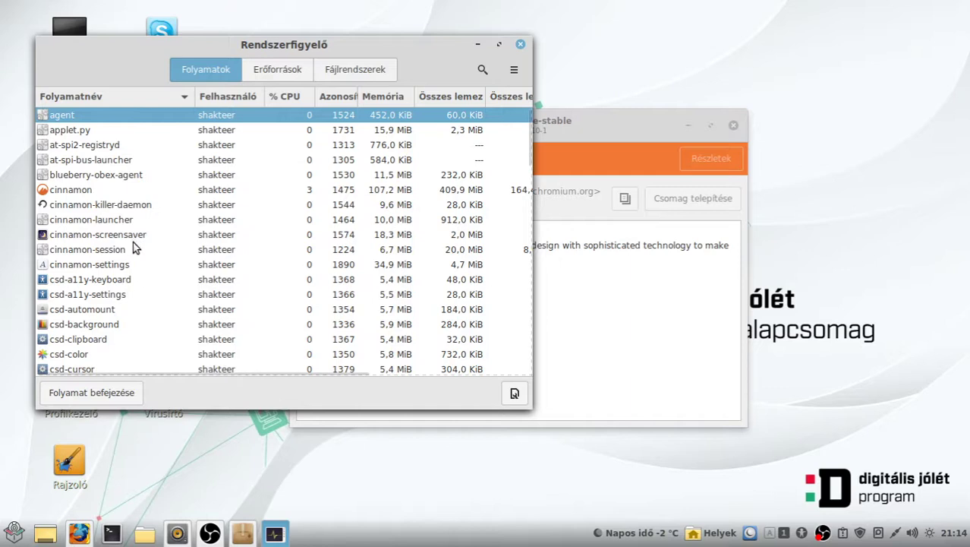
Look through the list of running processes for the package installer's process.
scroll(132, 243, "down", 3)
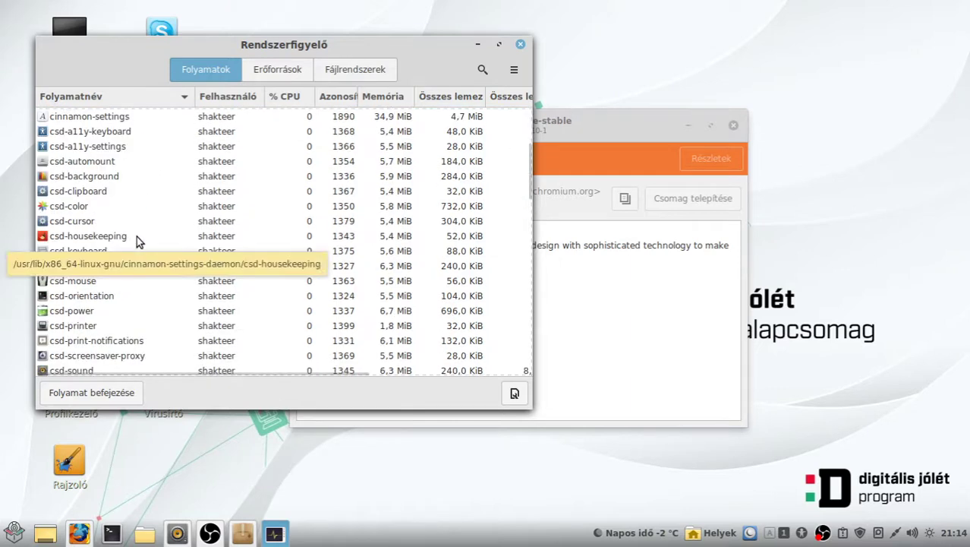
scroll(136, 240, "down", 2)
scroll(137, 236, "down", 1)
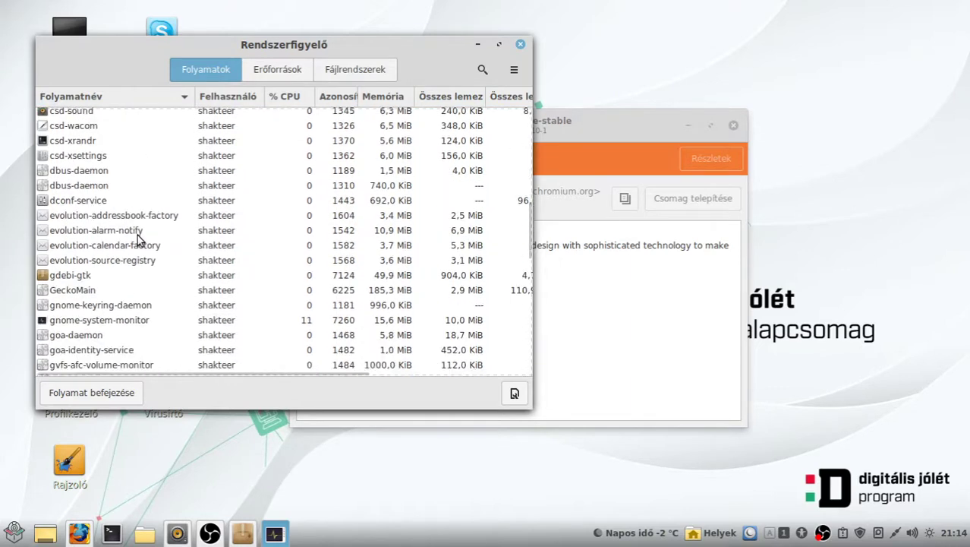
scroll(138, 235, "down", 4)
scroll(137, 240, "down", 5)
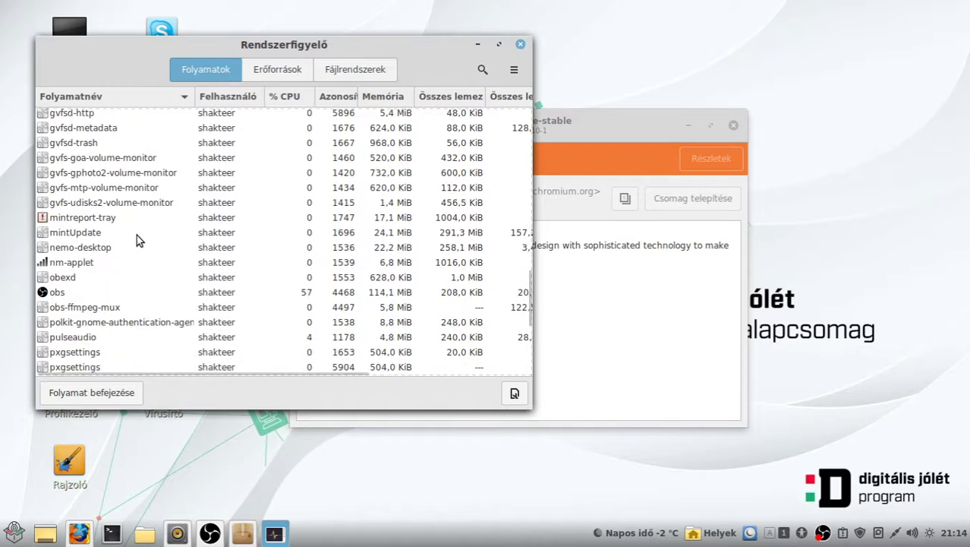
scroll(137, 235, "up", 1)
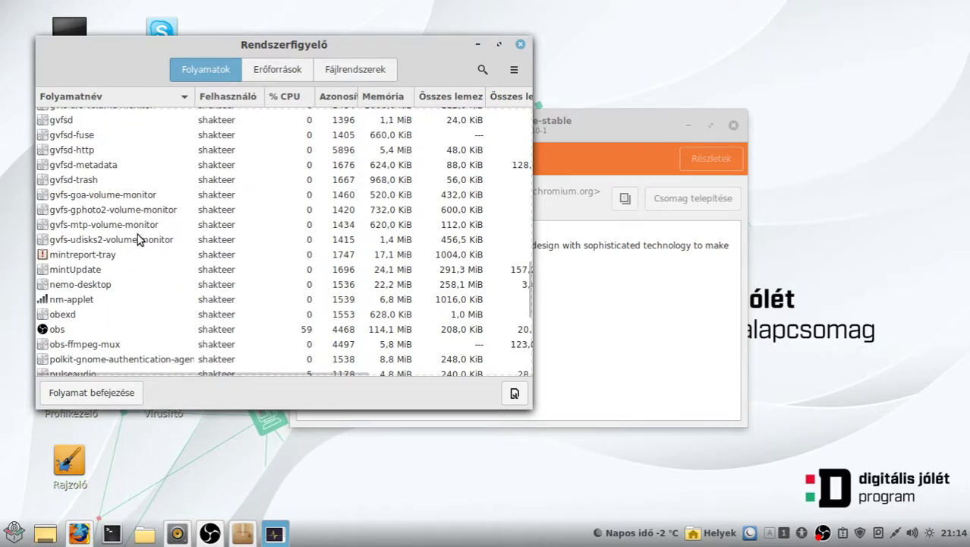
scroll(138, 234, "up", 2)
scroll(138, 234, "up", 1)
scroll(139, 235, "up", 2)
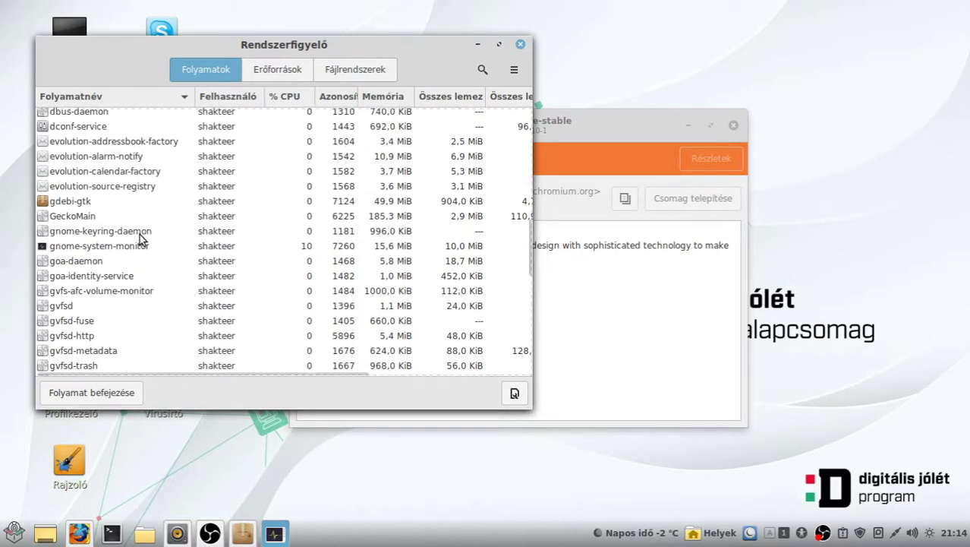
scroll(149, 233, "up", 3)
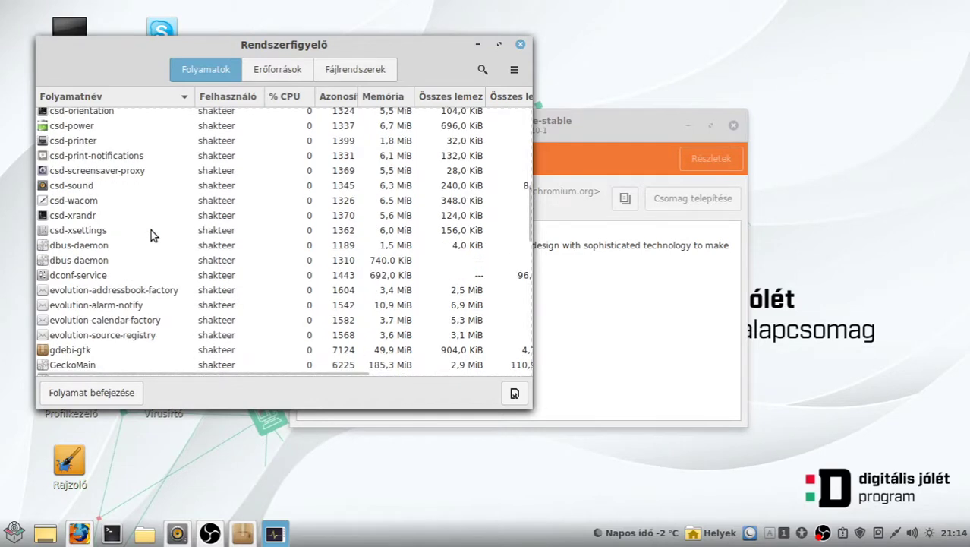
scroll(151, 230, "up", 1)
scroll(85, 255, "down", 2)
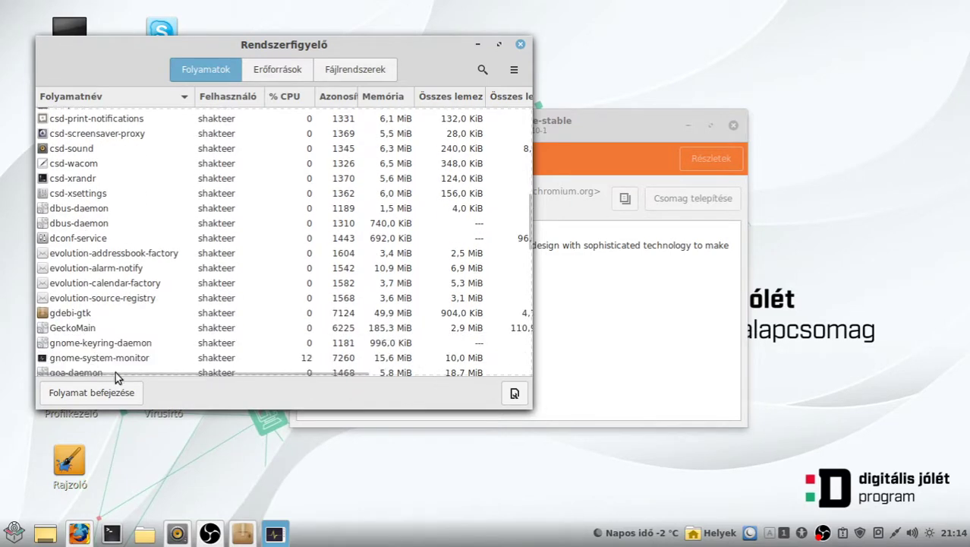
Try to stop the gdebi-gtk process with the Leállítás command.
left_click(68, 317)
right_click(68, 317)
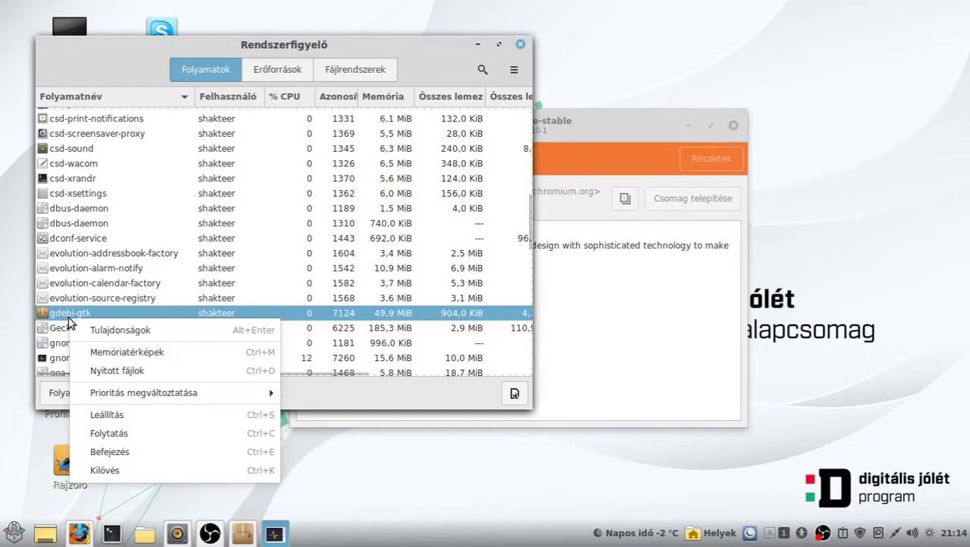
left_click(131, 416)
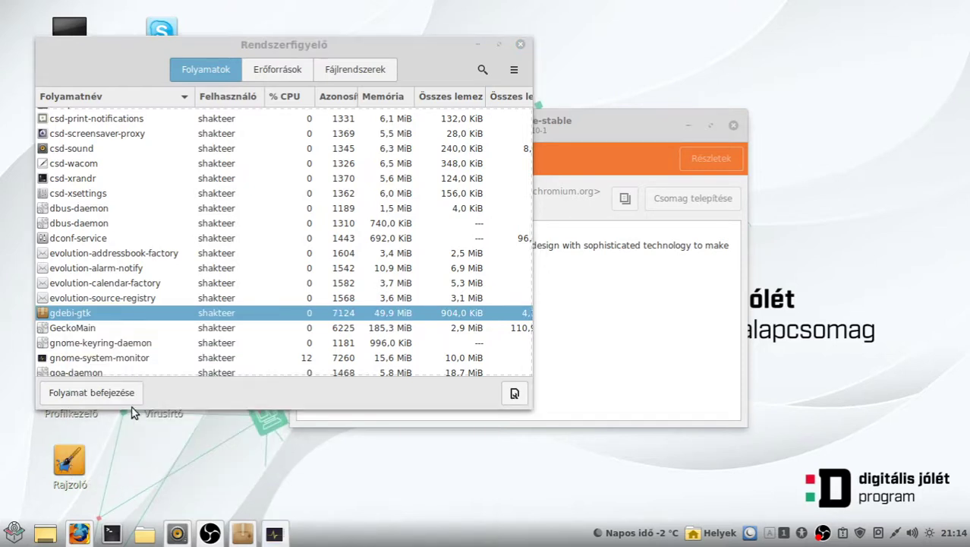
left_click(373, 295)
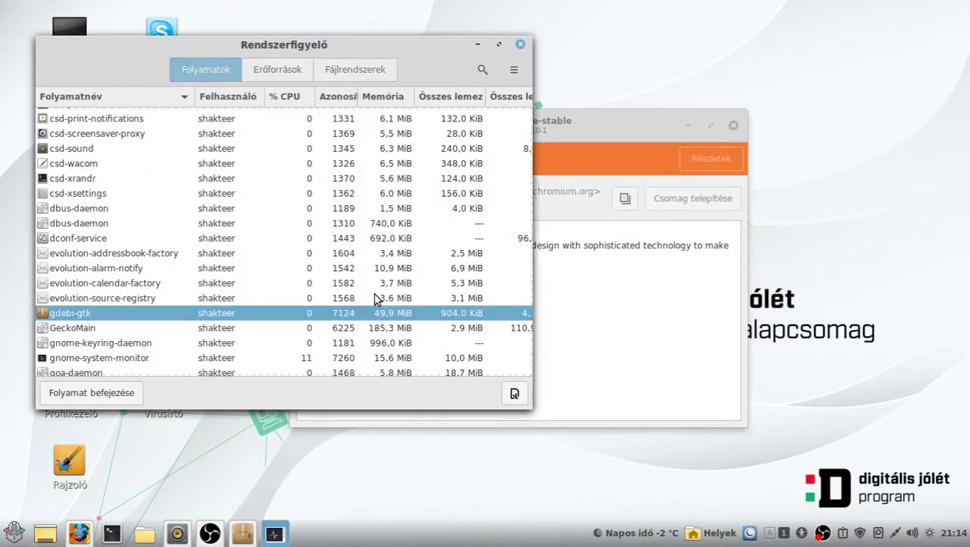
Kill the gdebi-gtk process (Kilövés) and minimize the system monitor.
right_click(209, 314)
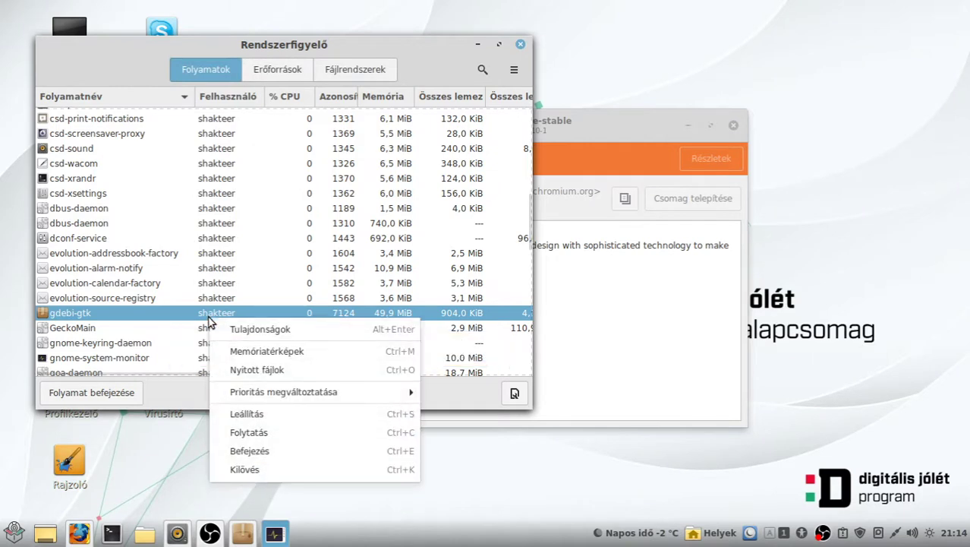
left_click(256, 471)
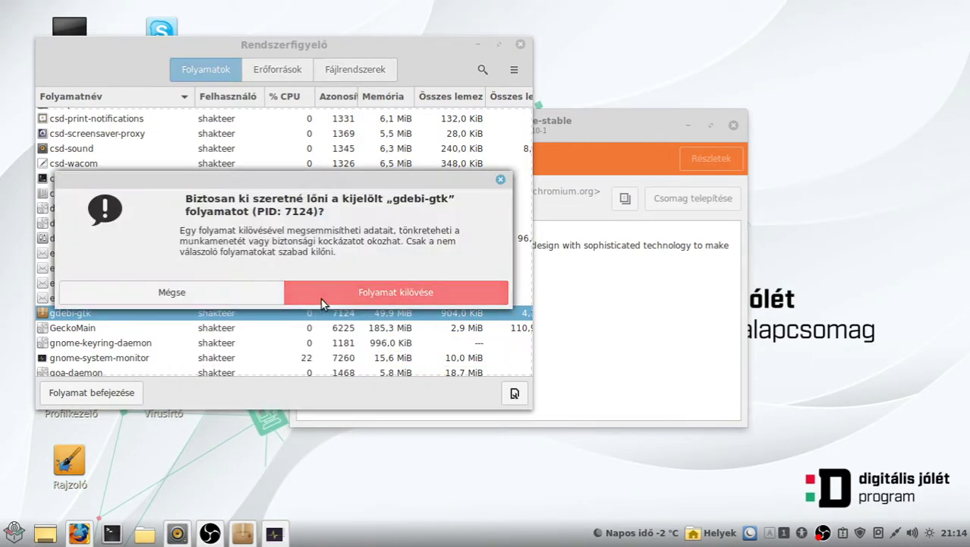
left_click(329, 298)
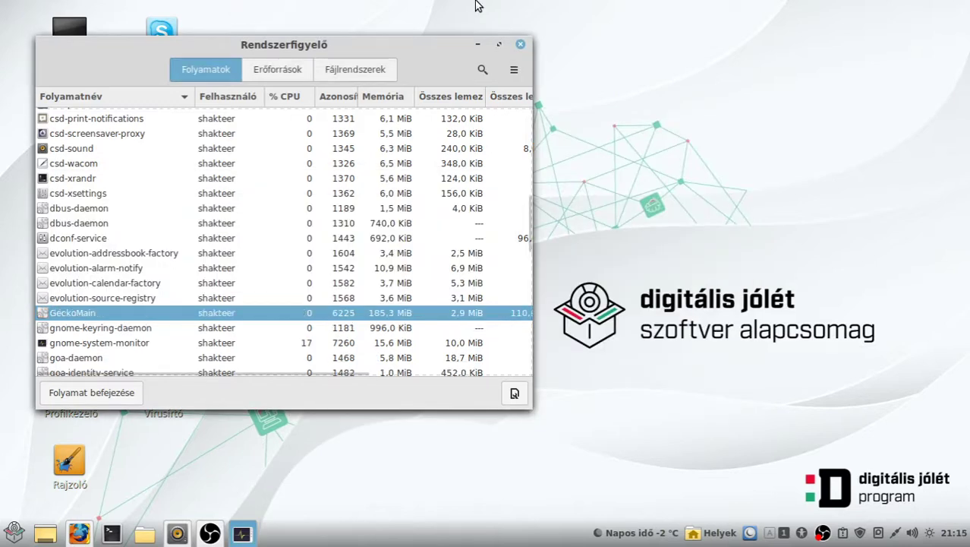
left_click(478, 47)
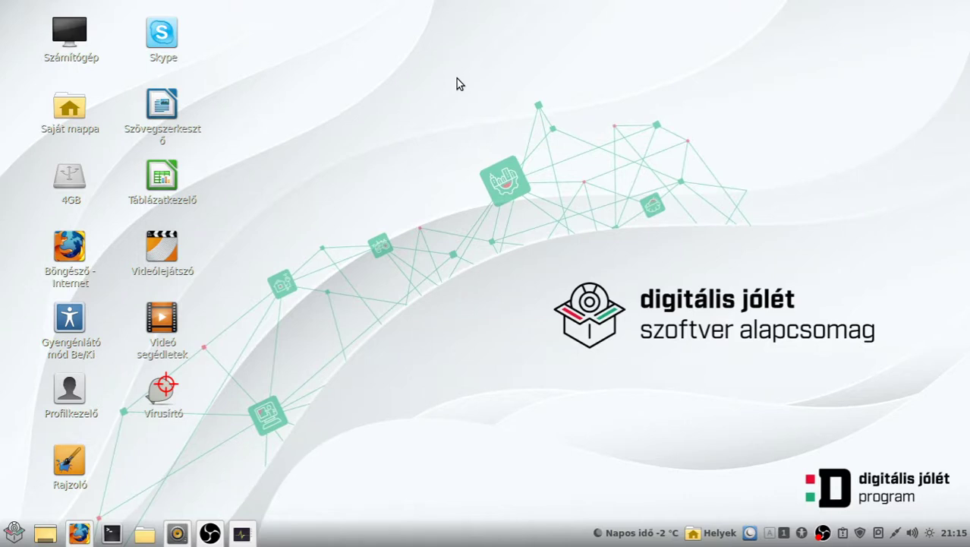
Open a terminal and try to enter the download directory with the command cd Downloads.
key("ctrl+alt+t")
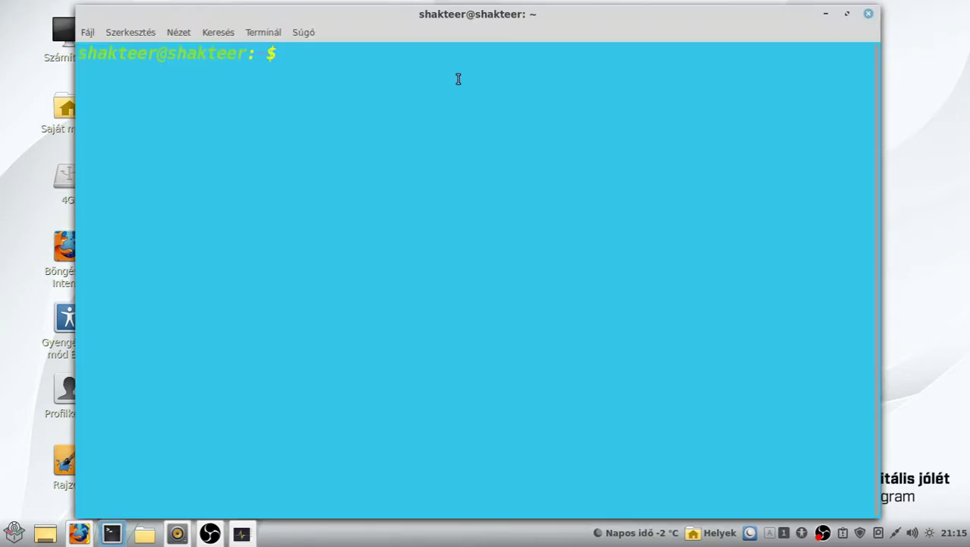
type("cd Dow")
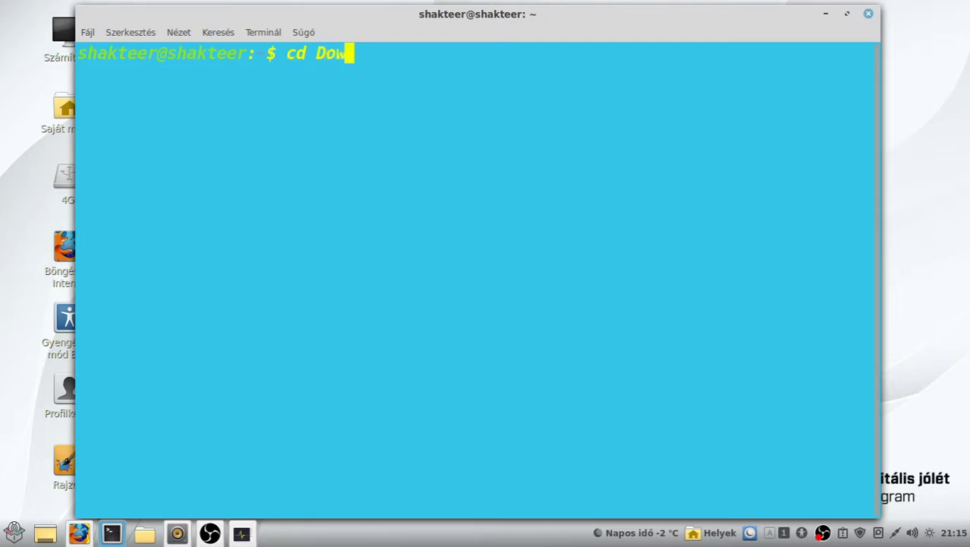
type("nloads")
key("Return")
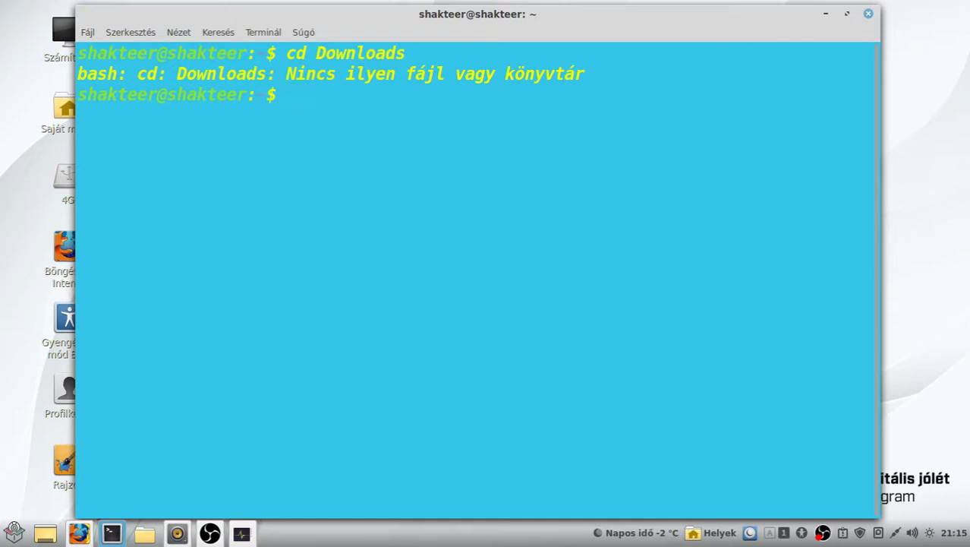
Try to enter the download directory under its Hungarian name with the command cd Letöltés.
type("cd Letü")
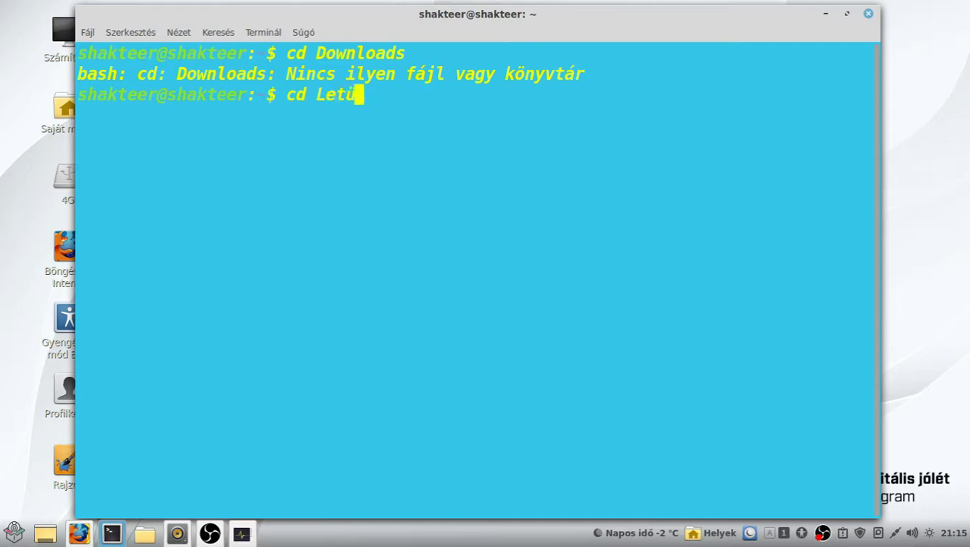
type("ltés")
key("BackSpace")
key("BackSpace")
key("BackSpace")
key("BackSpace")
key("BackSpace")
type("ö")
key("BackSpace")
type("ó")
key("BackSpace")
type("ó")
key("BackSpace")
type("ölté")
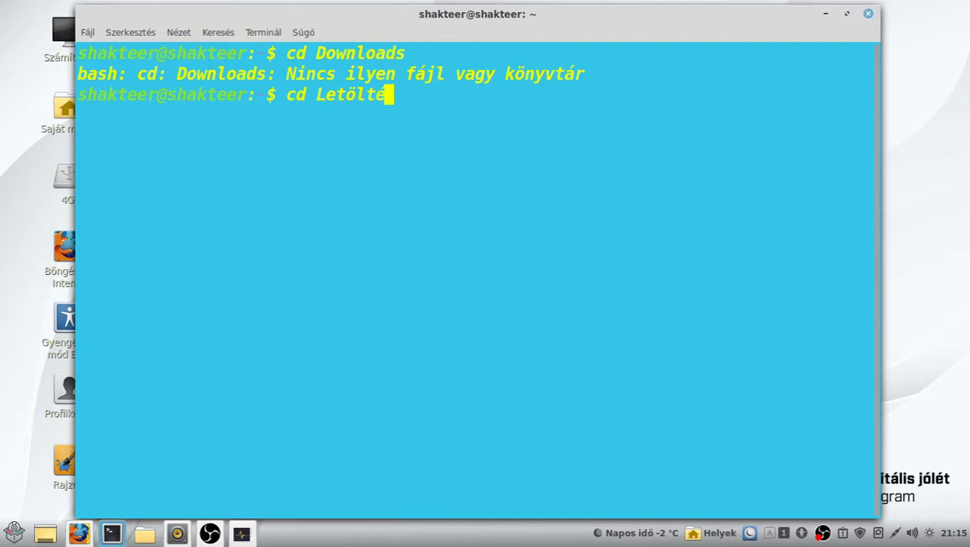
type("s")
key("Return")
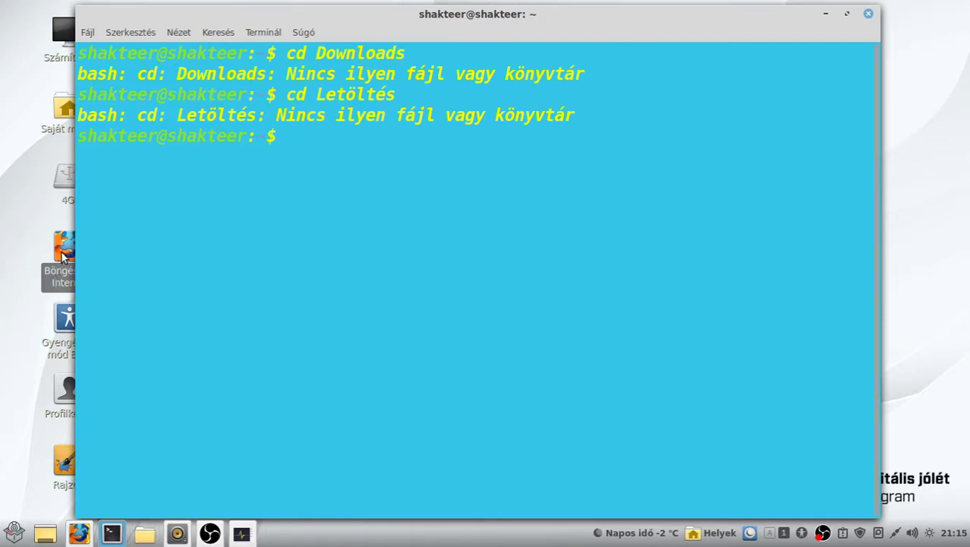
Check the exact name and contents of the downloads folder in the file manager, and return to the terminal.
left_click(148, 535)
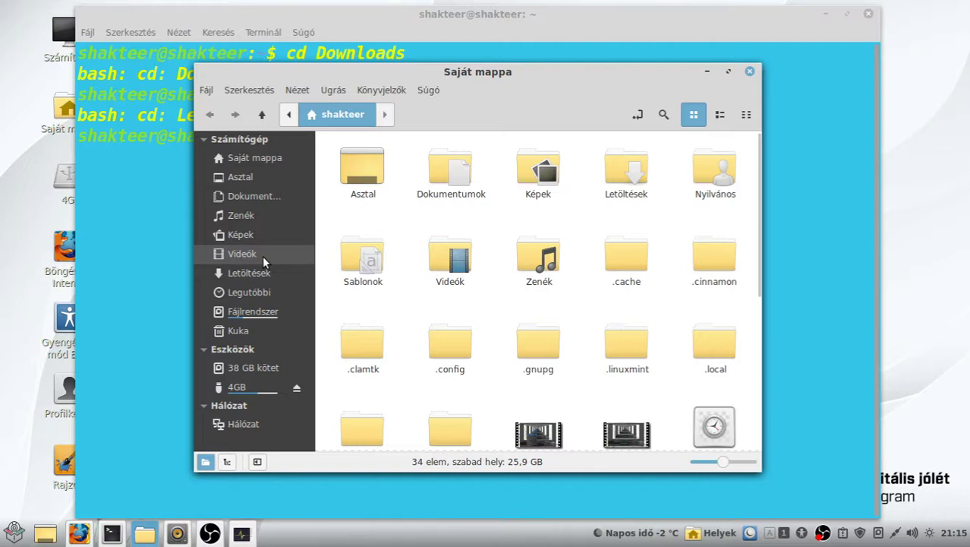
left_click(250, 272)
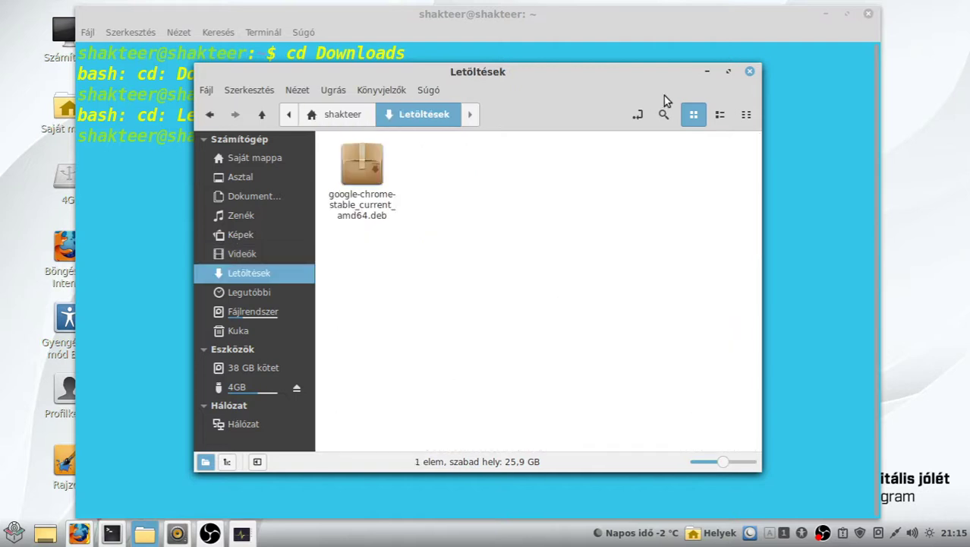
left_click(706, 71)
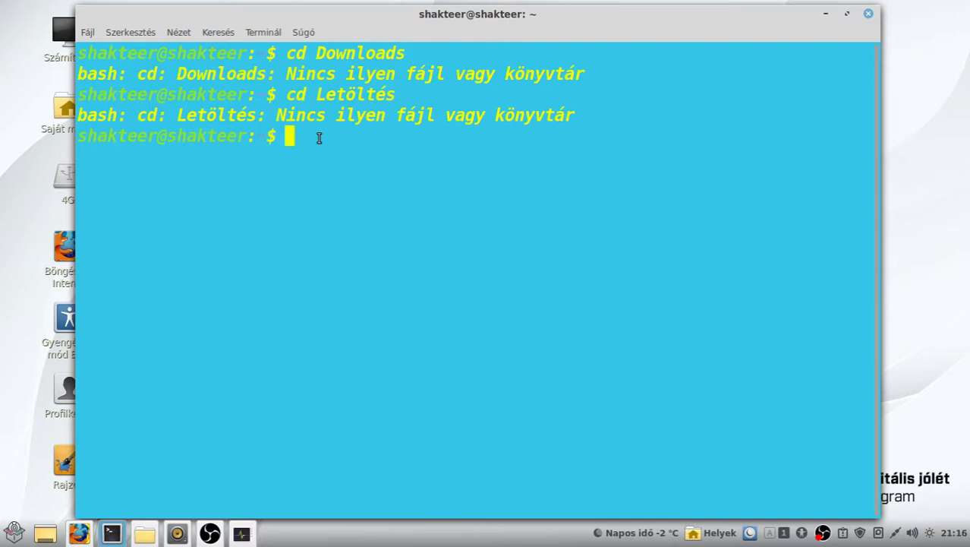
Change to the Letöltések directory in the terminal and list its files with ls.
type("cd Letöltések")
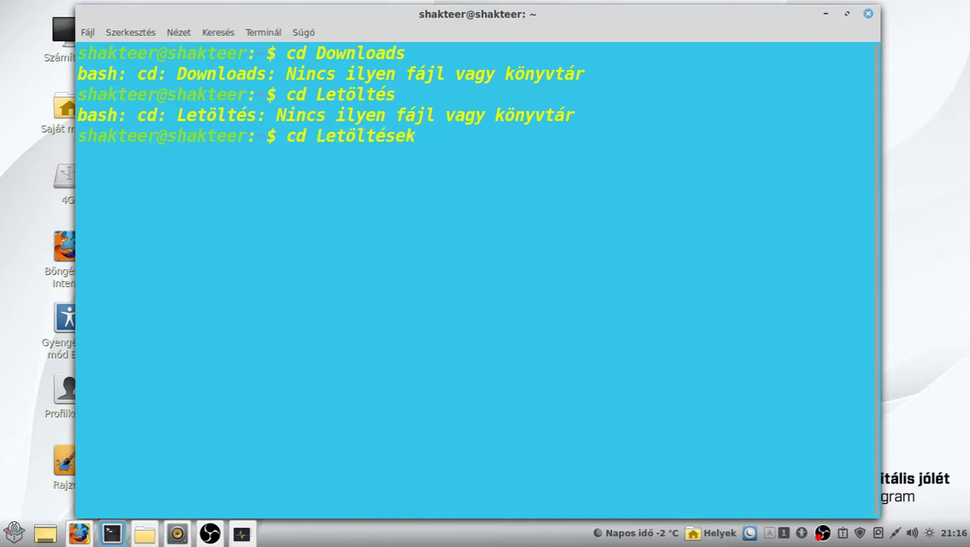
key("Return")
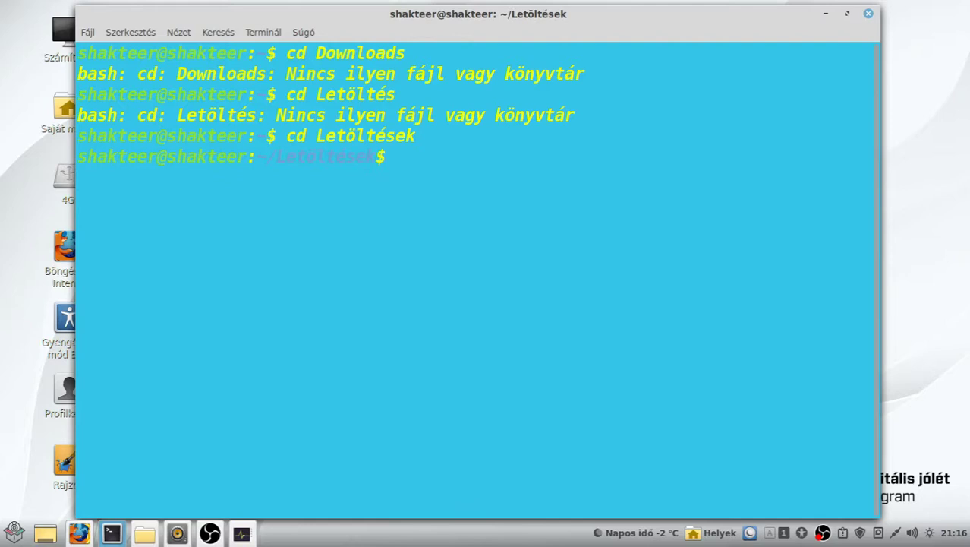
type("ls")
key("Return")
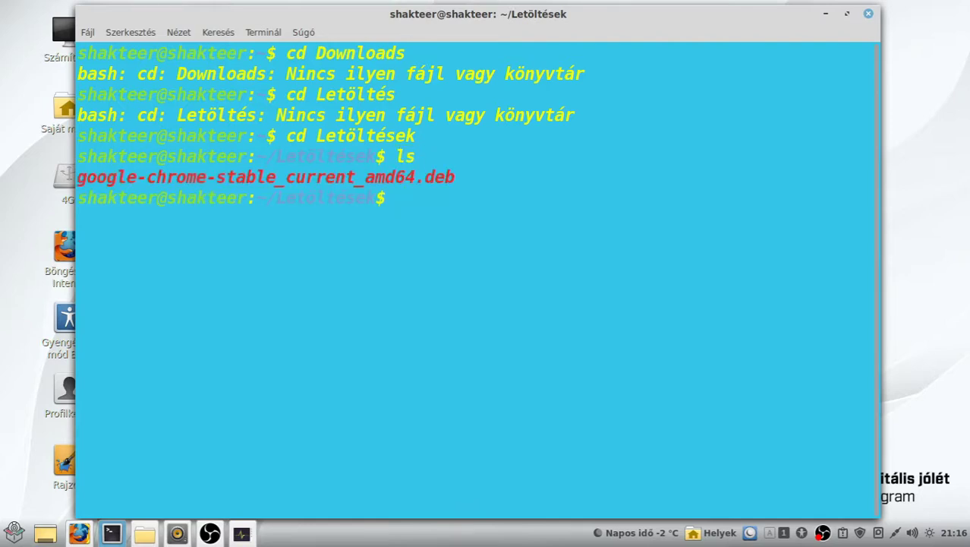
Enter sudo dpkg -i at the prompt and select the file name google-chrome-stable_current_amd64.deb in the listing for the command.
type("sudo d")
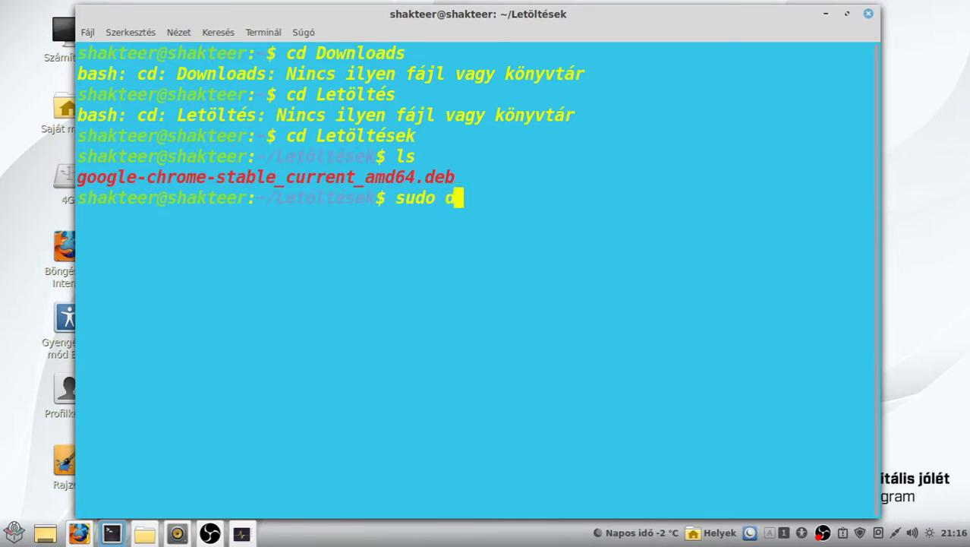
type("pkg -i")
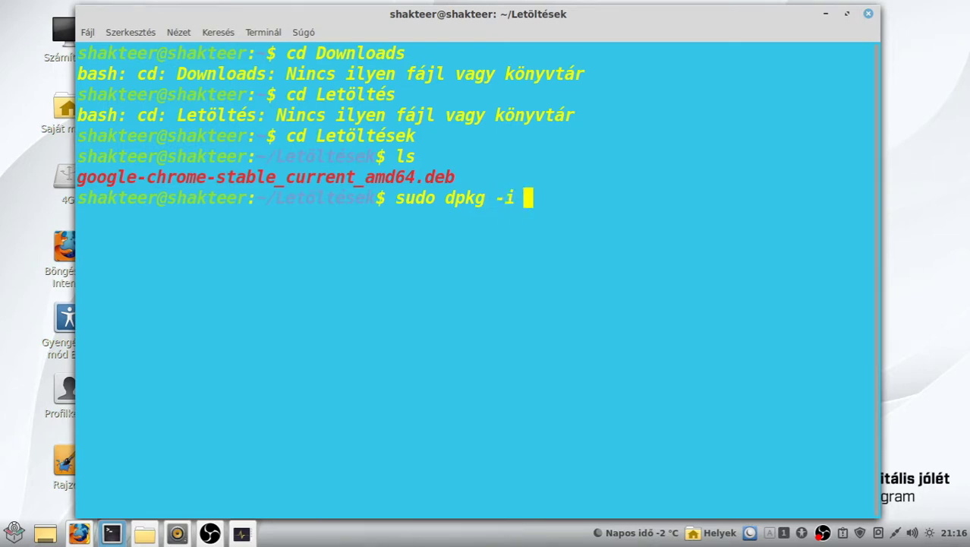
left_click_drag(454, 177, 78, 180)
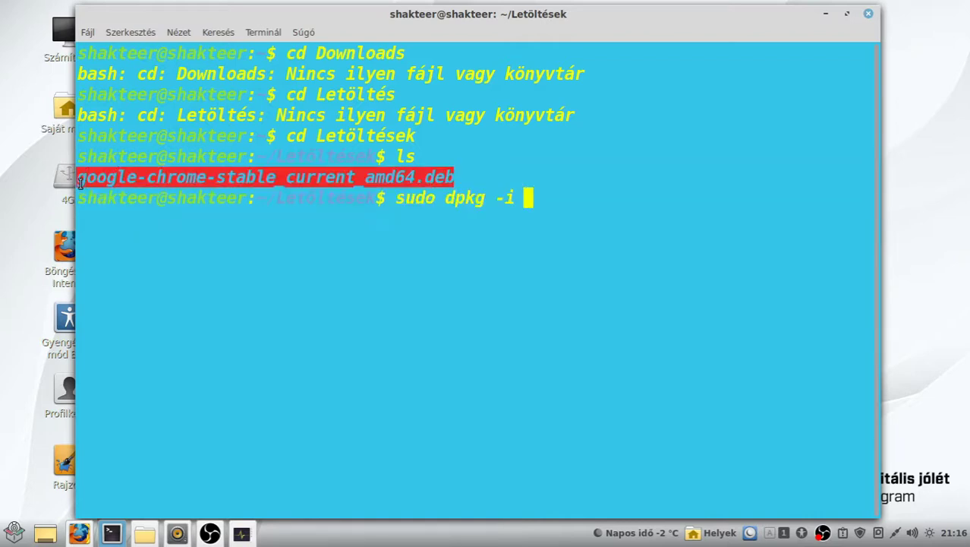